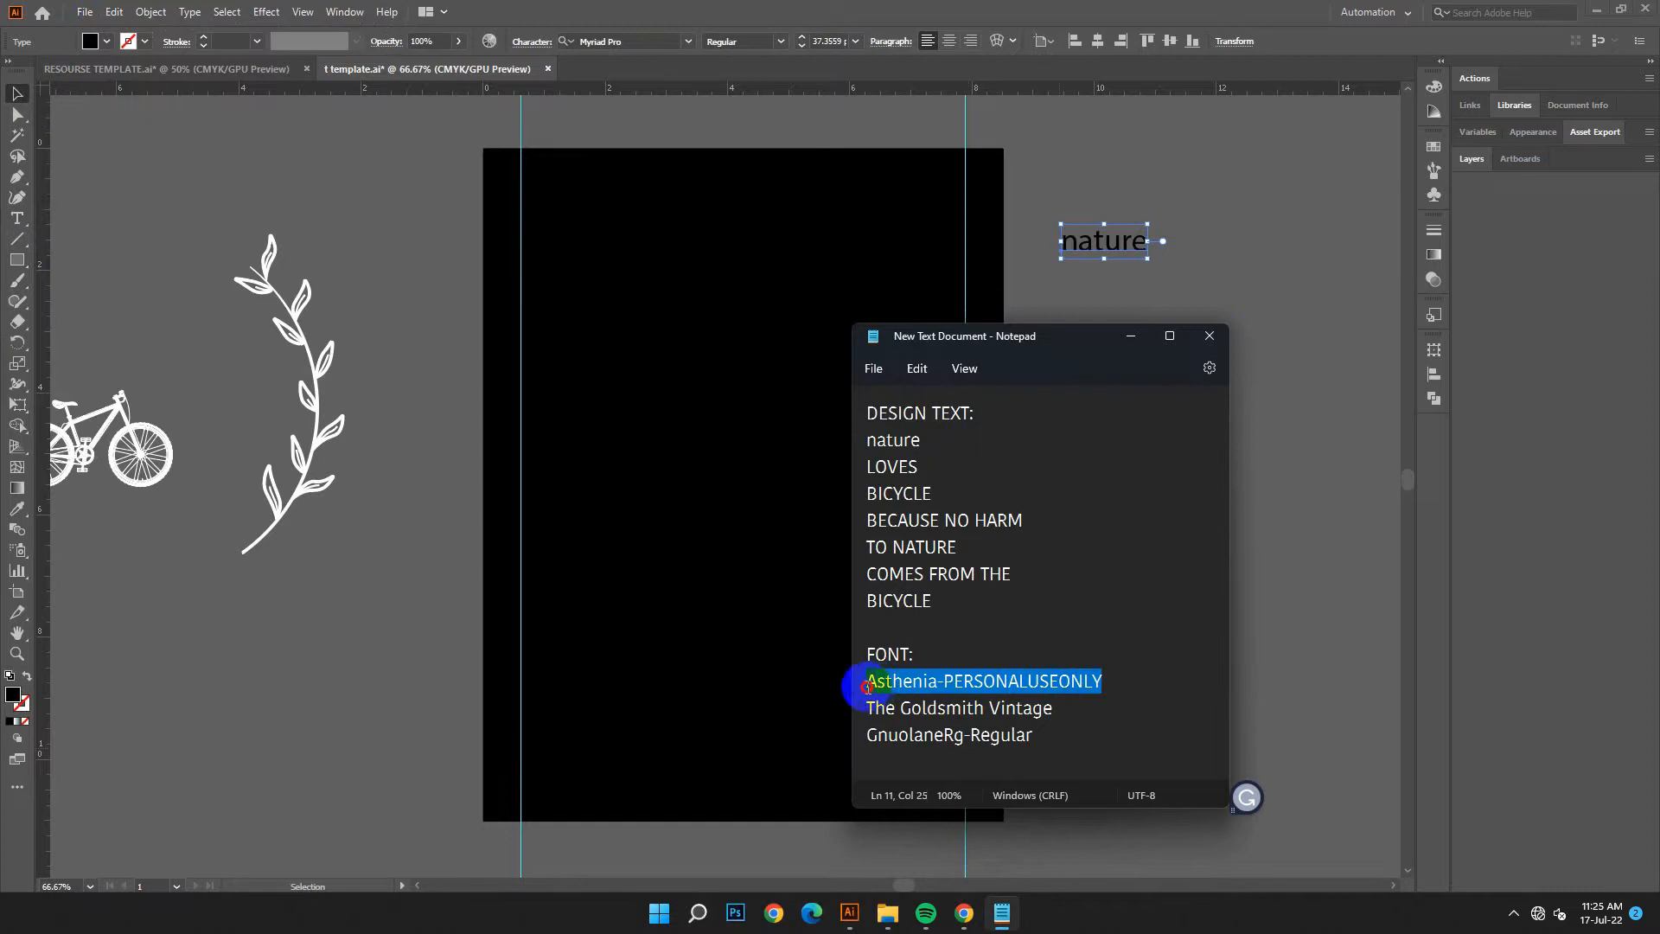
Step: Change the font of the "nature" text to Asthenia-PERSONALUSEONLY, using the font name copied from the Notepad notes
{"action": "left_click", "coordinate": [849, 430]}
{"action": "left_click", "coordinate": [1130, 336]}
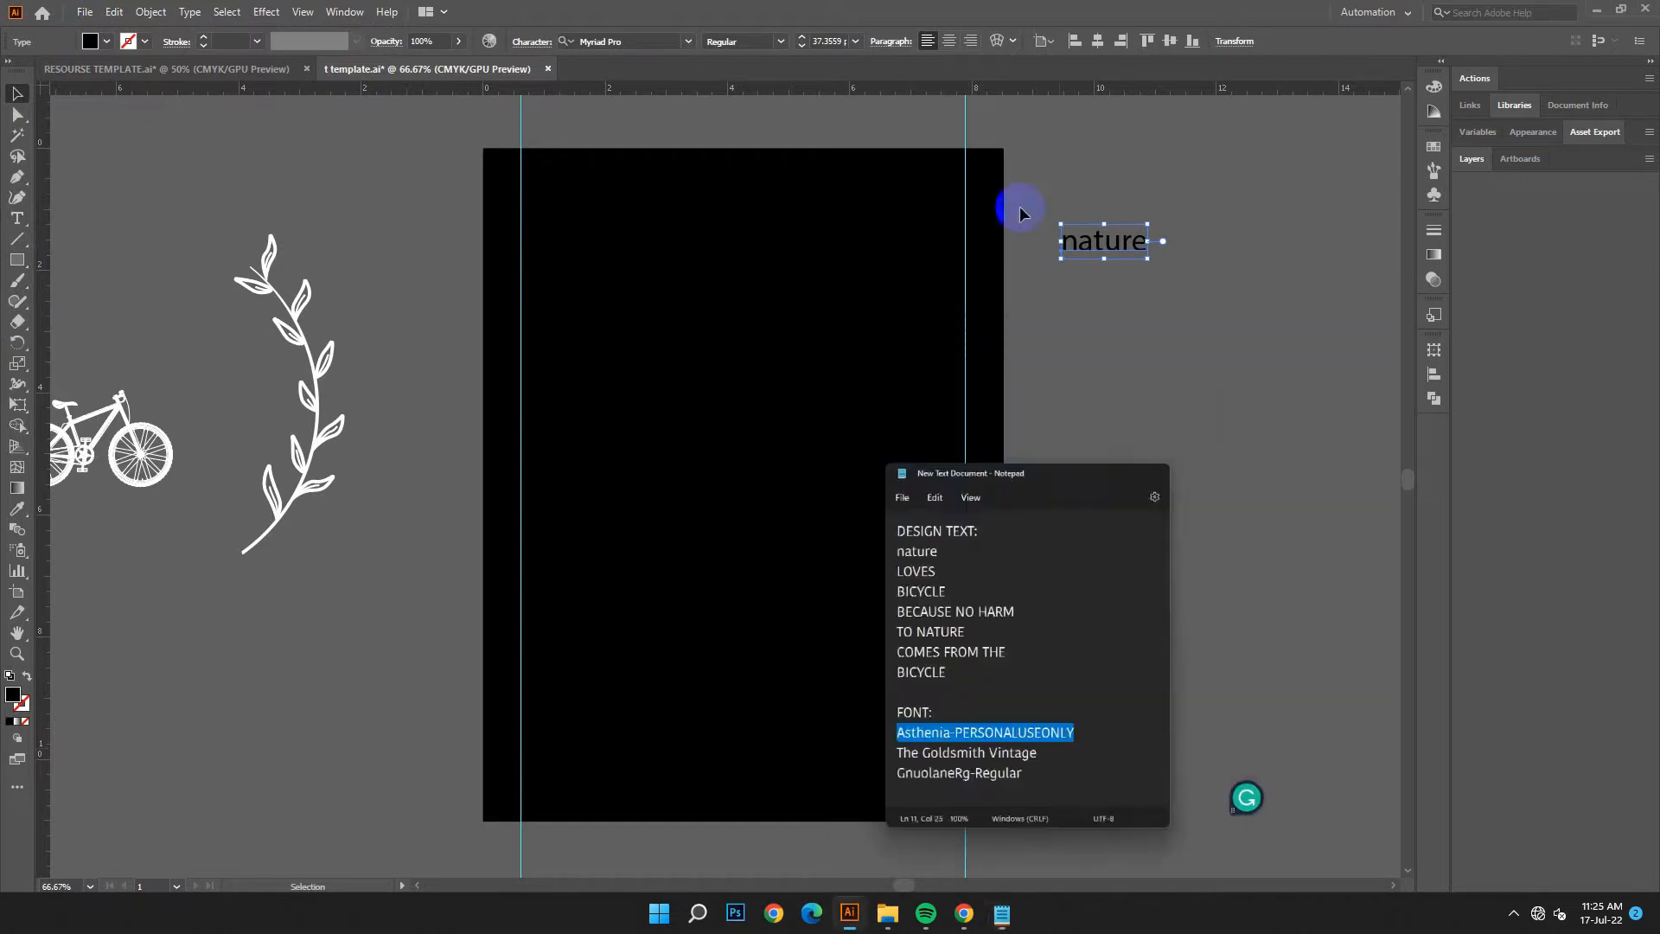
{"action": "left_click", "coordinate": [630, 41]}
{"action": "right_click", "coordinate": [630, 41]}
{"action": "left_click", "coordinate": [686, 109]}
{"action": "left_click", "coordinate": [871, 138]}
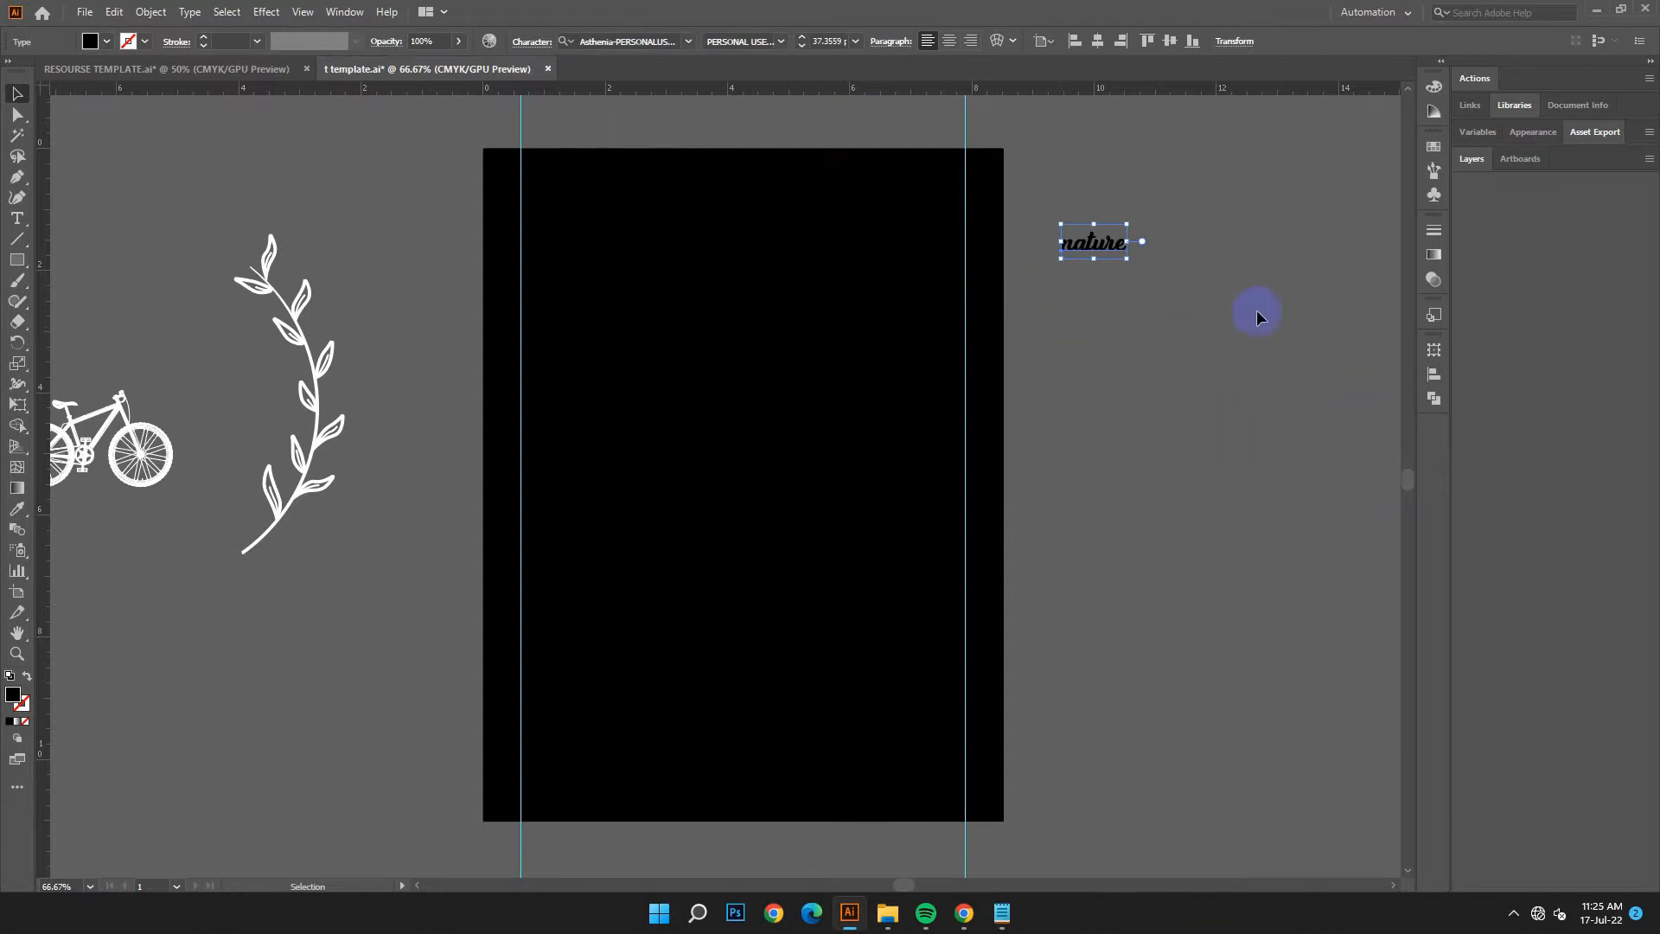
Step: Fill the "nature" text with white
{"action": "double_click", "coordinate": [14, 694]}
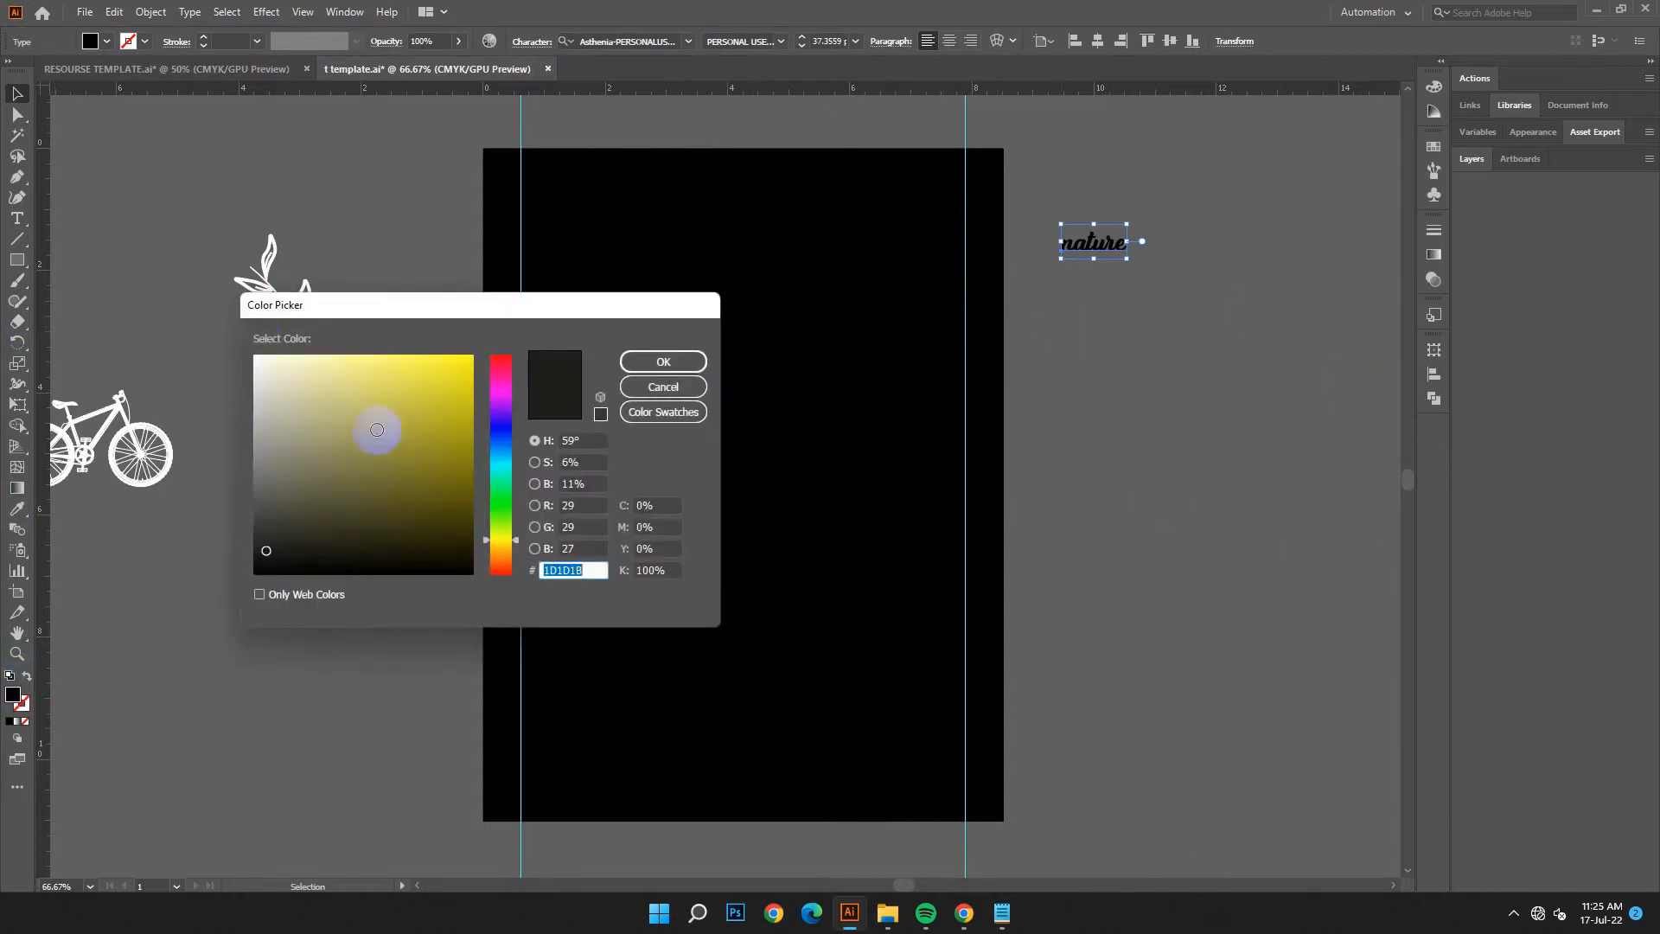
{"action": "left_click", "coordinate": [273, 360]}
{"action": "left_click", "coordinate": [663, 361]}
Step: Enlarge the "nature" text and place it horizontally centred in the upper part of the black artboard
{"action": "left_click_drag", "start_coordinate": [1097, 248], "coordinate": [826, 319]}
{"action": "left_click", "coordinate": [949, 41]}
{"action": "left_click", "coordinate": [1098, 40]}
{"action": "left_click", "coordinate": [861, 424]}
{"action": "left_click", "coordinate": [833, 511]}
Step: Copy the word LOVES from the design text in Notepad
{"action": "left_click", "coordinate": [986, 913]}
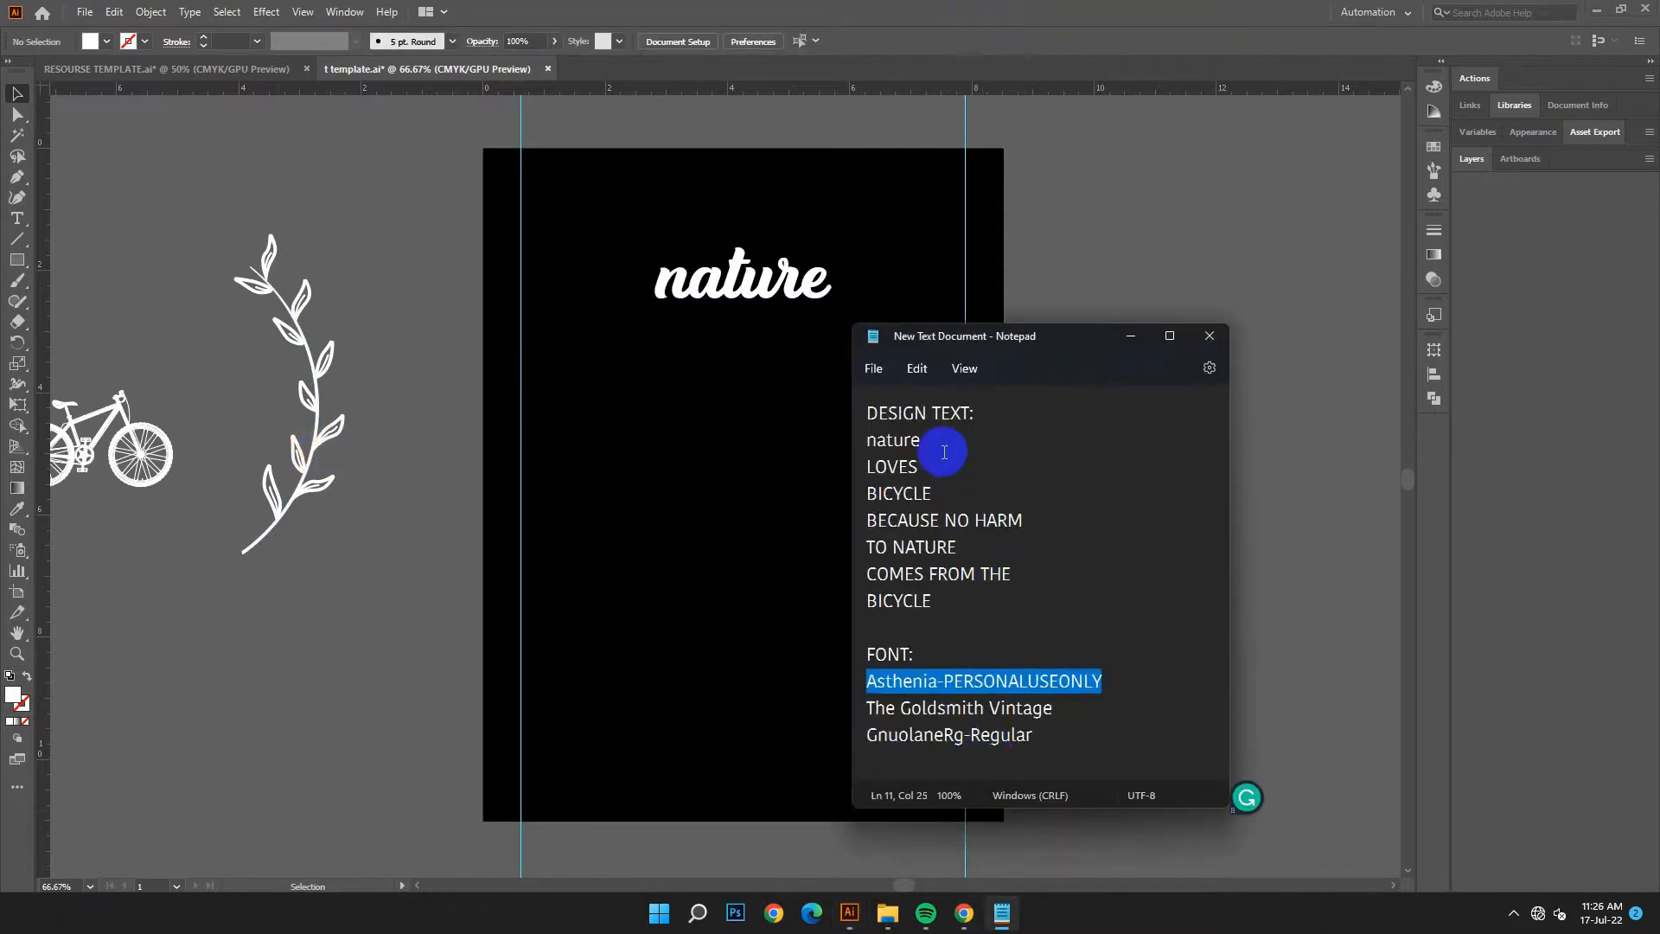
{"action": "left_click_drag", "start_coordinate": [927, 468], "coordinate": [849, 468]}
{"action": "right_click", "coordinate": [891, 469]}
{"action": "left_click", "coordinate": [934, 555]}
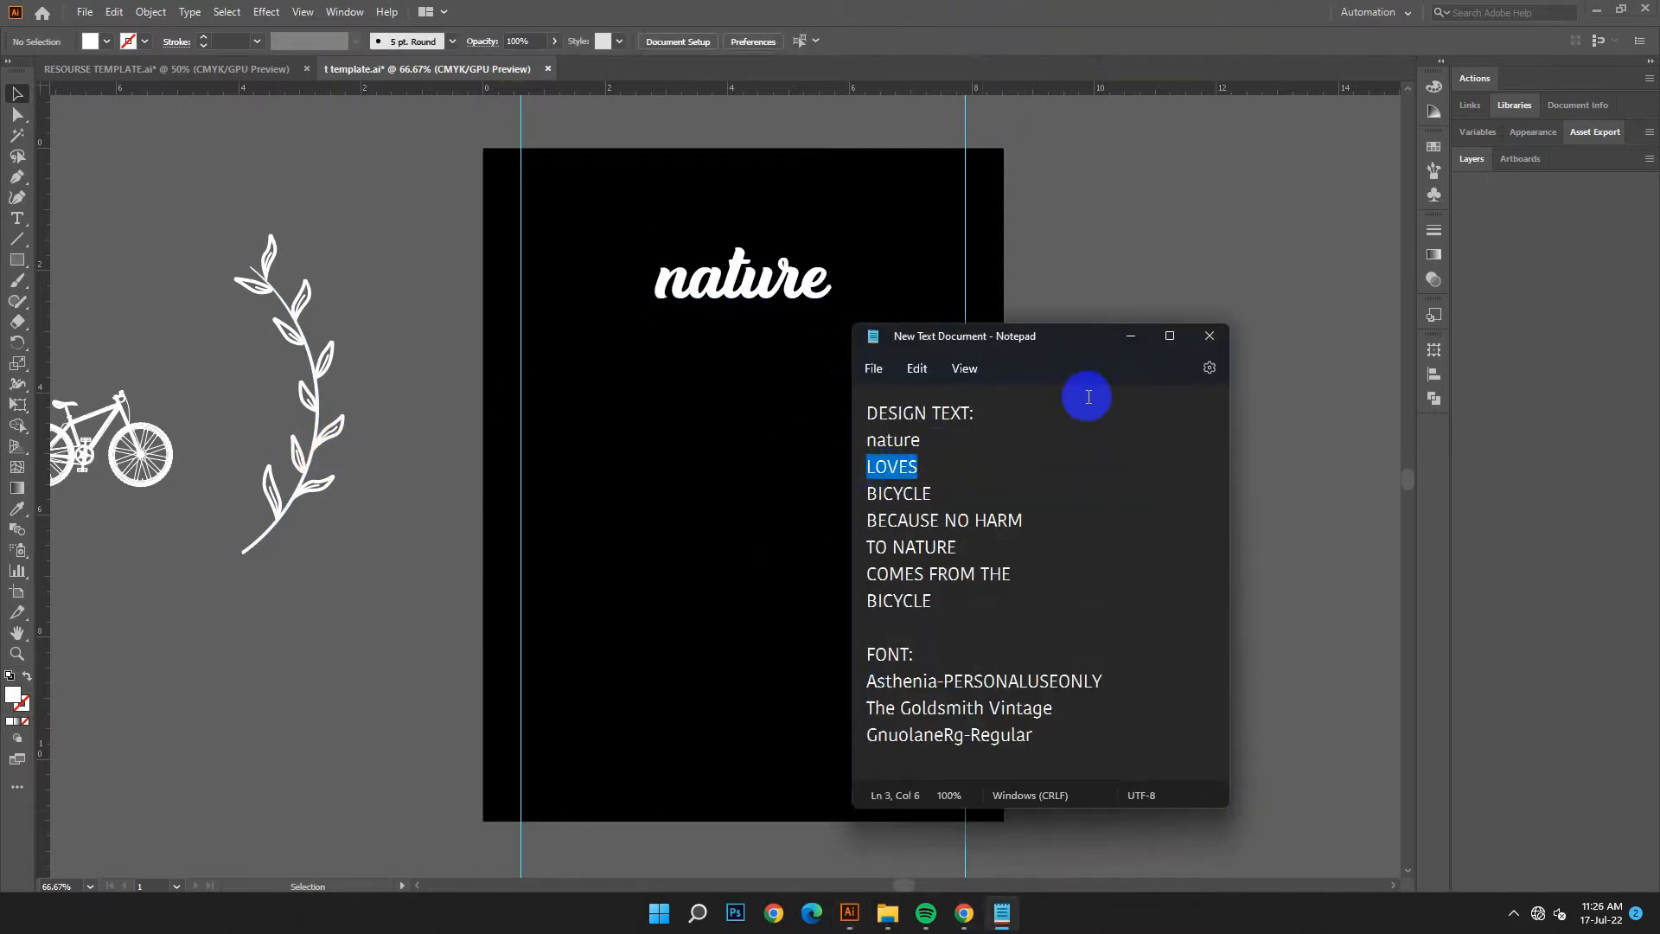
{"action": "left_click", "coordinate": [1130, 336]}
Step: Add a placeholder point text to the right of the artboard and scale it up to about 55 pt
{"action": "key", "text": "t"}
{"action": "left_click", "coordinate": [1093, 253]}
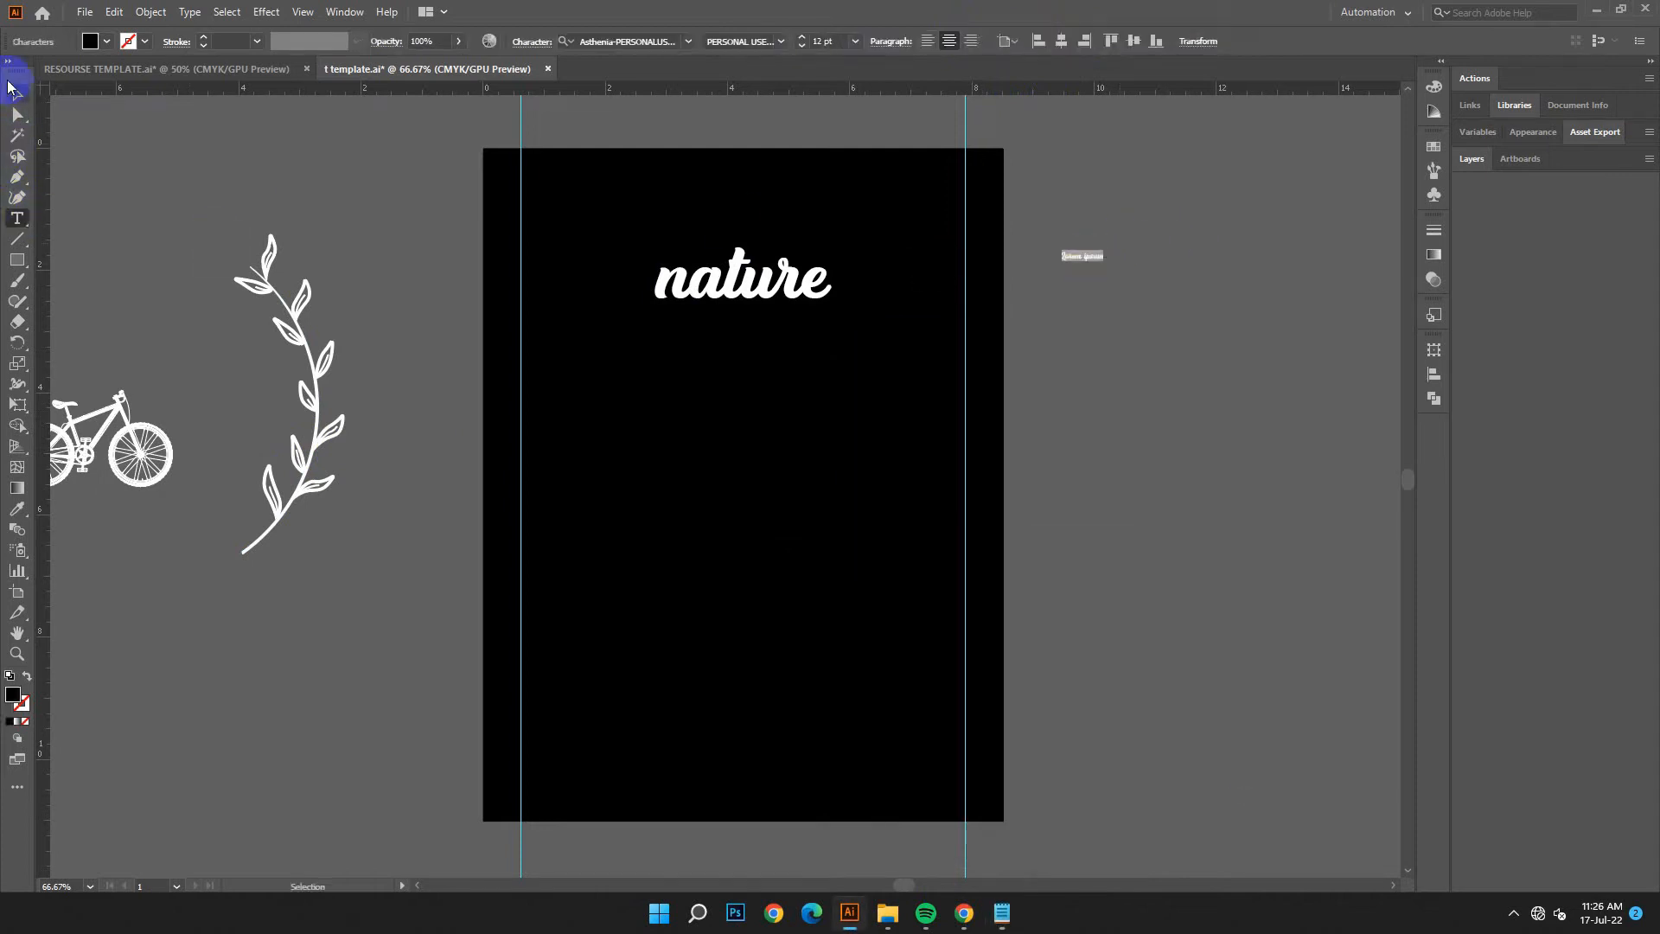
{"action": "left_click", "coordinate": [12, 86]}
{"action": "left_click", "coordinate": [1070, 251]}
{"action": "left_click_drag", "start_coordinate": [1104, 263], "coordinate": [1258, 301]}
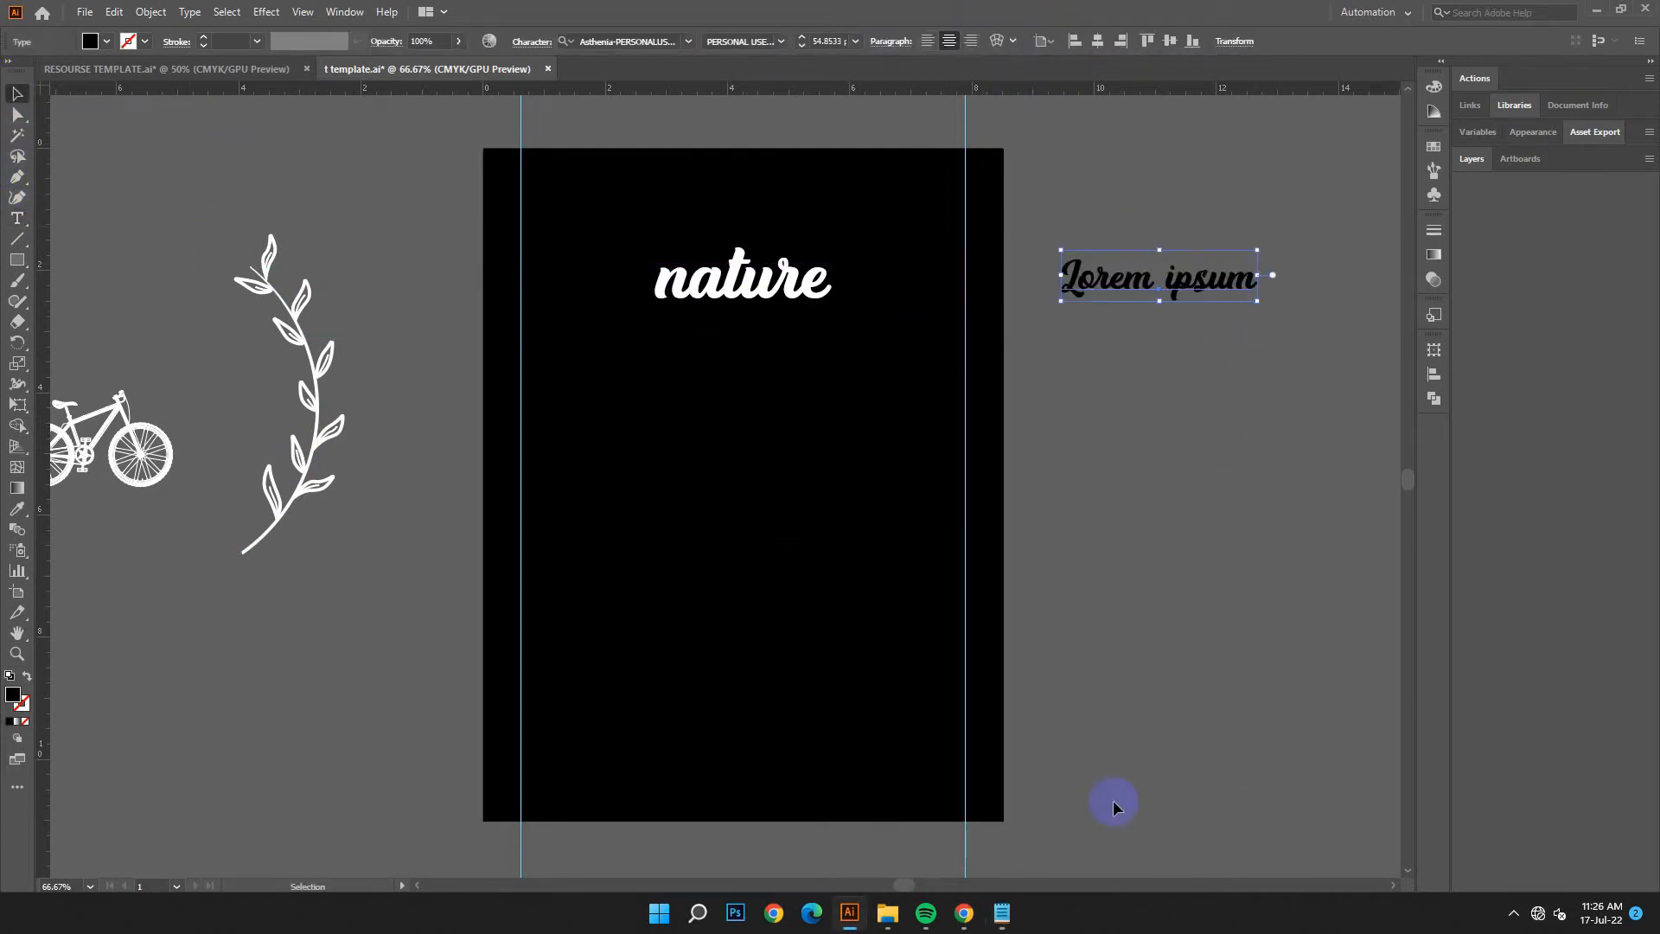
Step: Set the placeholder text's font to The Goldsmith Vintage, using the font name copied from the Notepad notes
{"action": "left_click", "coordinate": [1003, 915]}
{"action": "left_click_drag", "start_coordinate": [1050, 709], "coordinate": [868, 711]}
{"action": "right_click", "coordinate": [870, 711]}
{"action": "left_click", "coordinate": [916, 471]}
{"action": "left_click", "coordinate": [1131, 337]}
{"action": "left_click", "coordinate": [664, 40]}
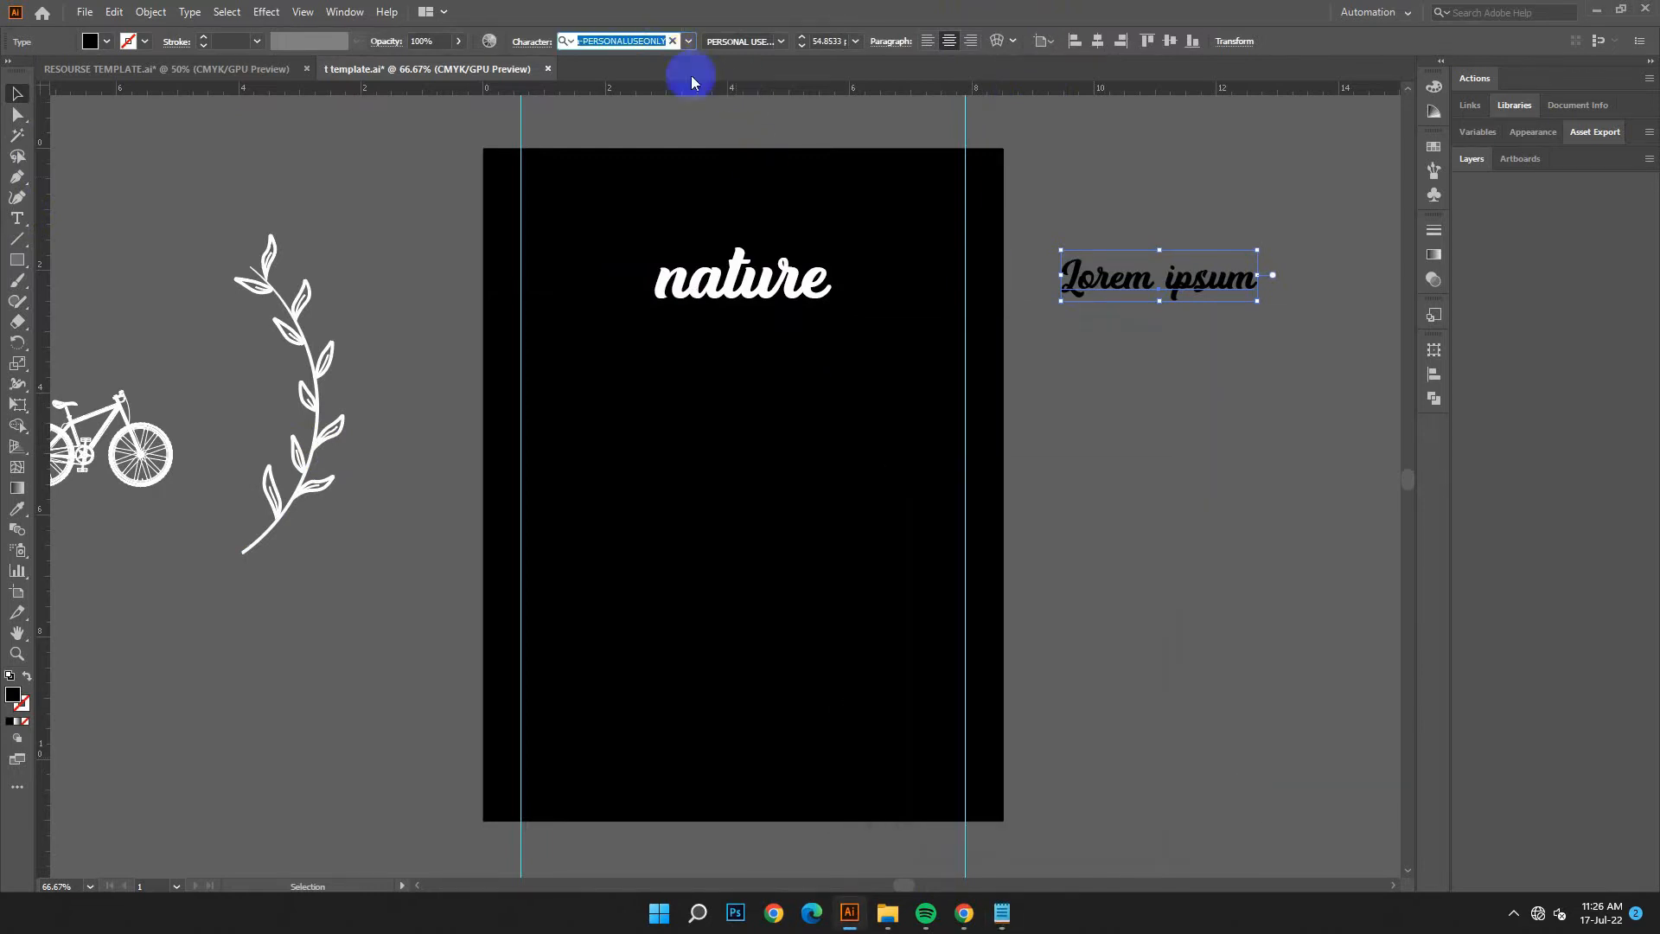
{"action": "right_click", "coordinate": [635, 41]}
{"action": "left_click", "coordinate": [683, 130]}
{"action": "left_click", "coordinate": [824, 130]}
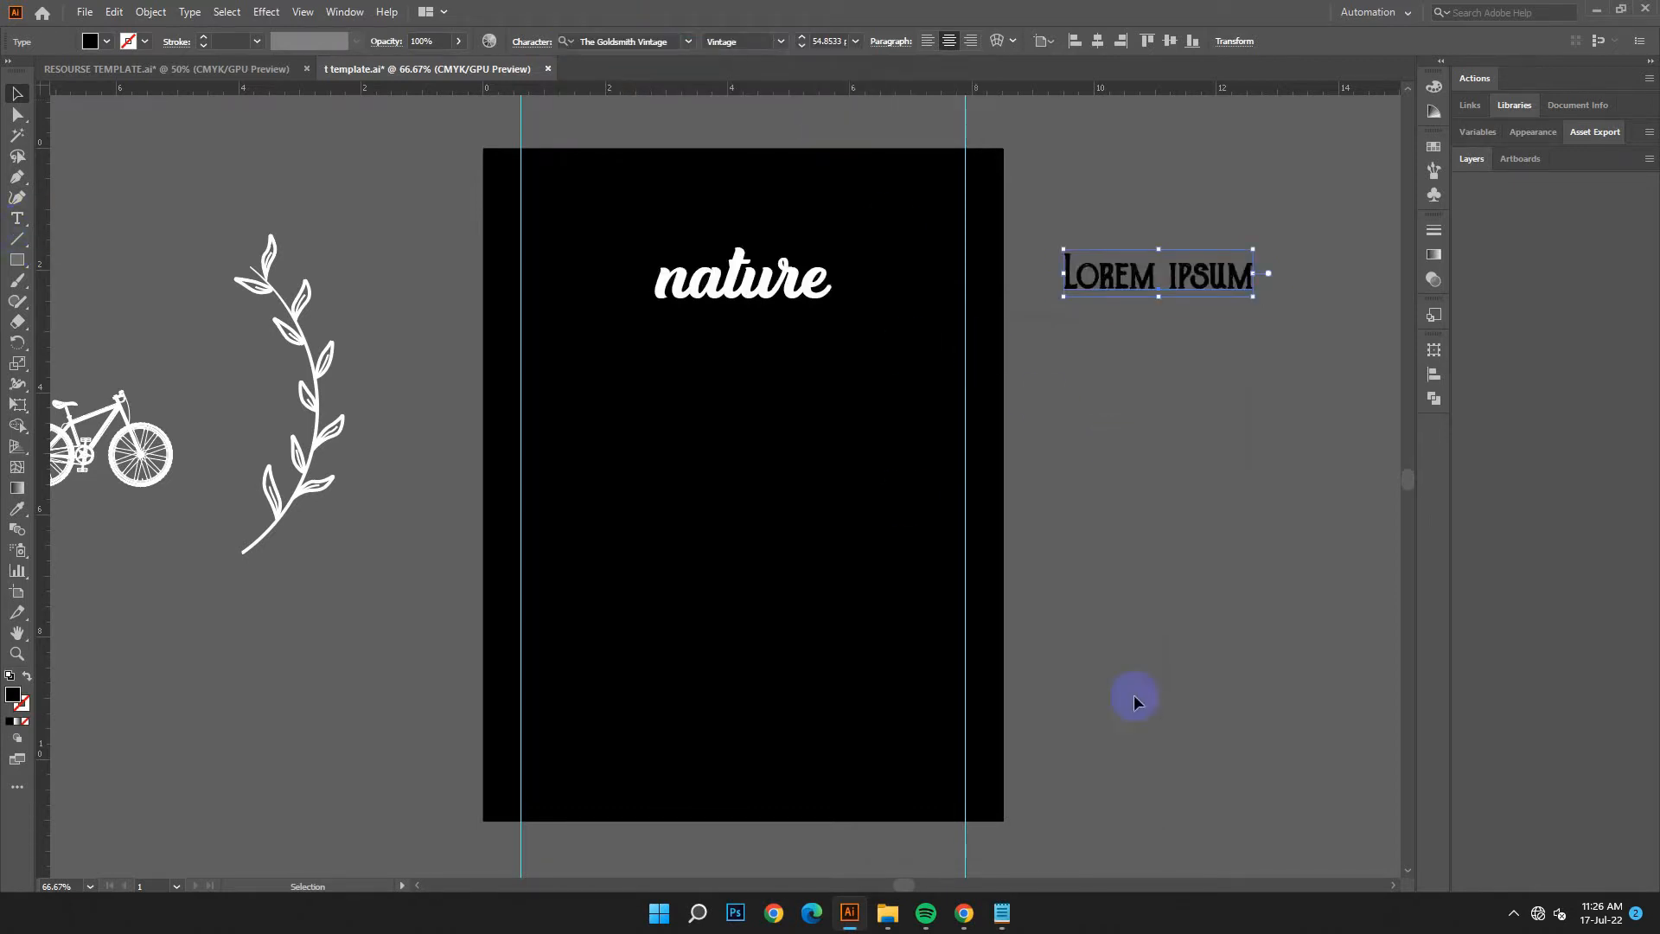
Step: Copy the word LOVES from the Notepad design text and return to the artwork with the Type tool active
{"action": "left_click", "coordinate": [1014, 903]}
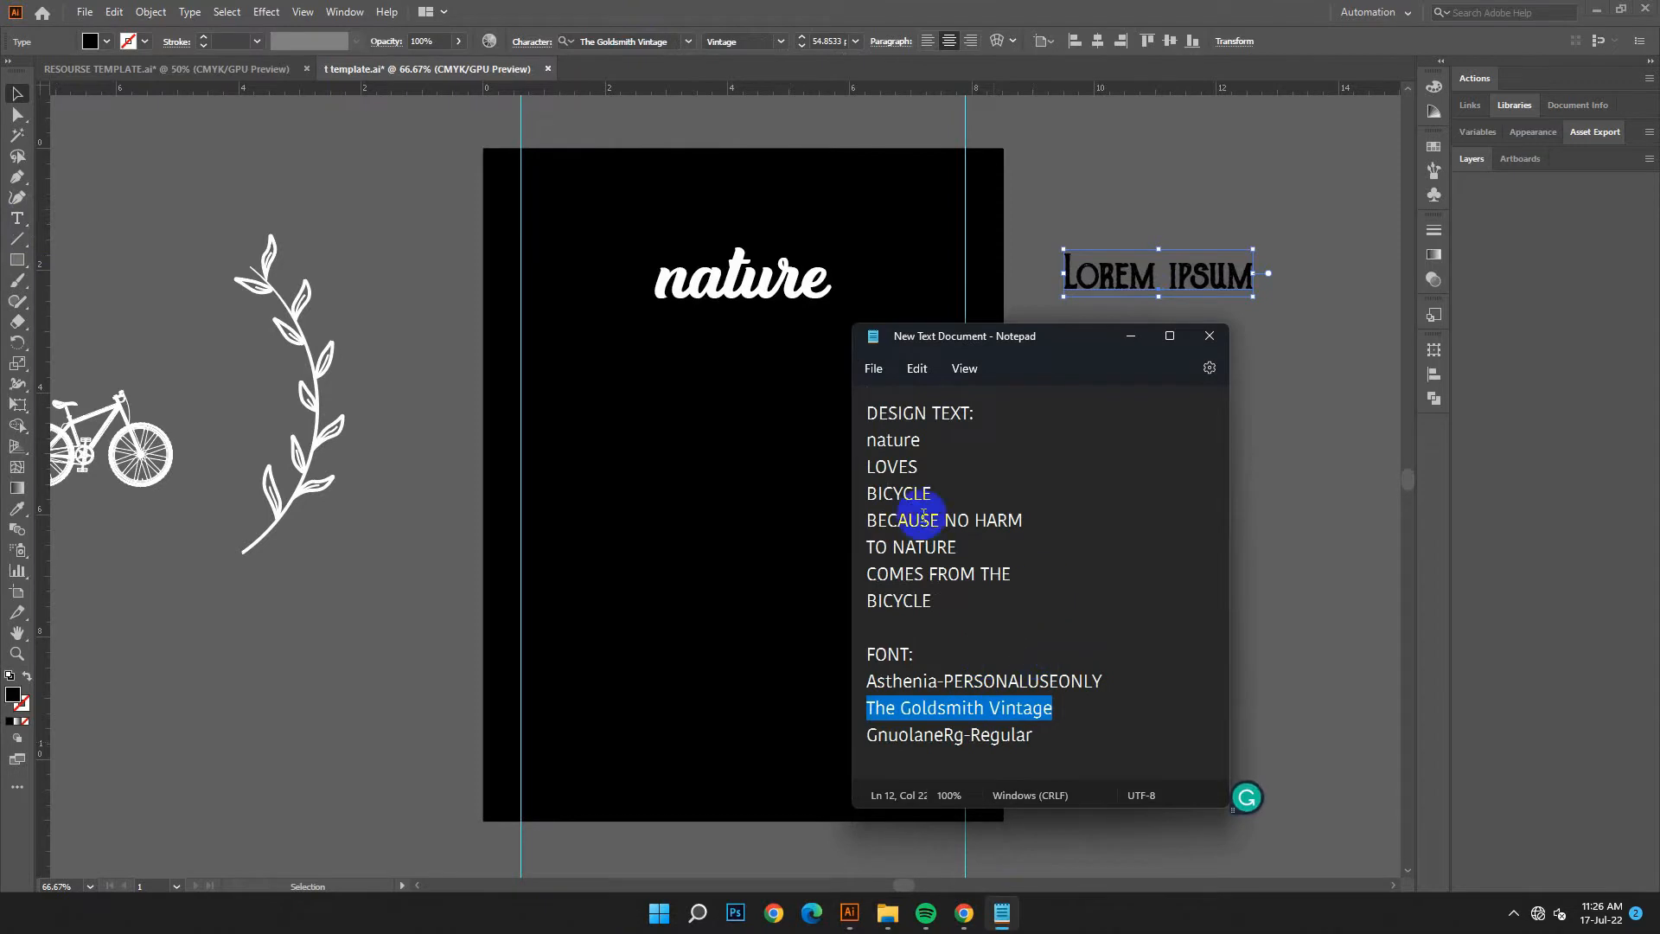
{"action": "left_click_drag", "start_coordinate": [929, 469], "coordinate": [831, 465]}
{"action": "right_click", "coordinate": [896, 470]}
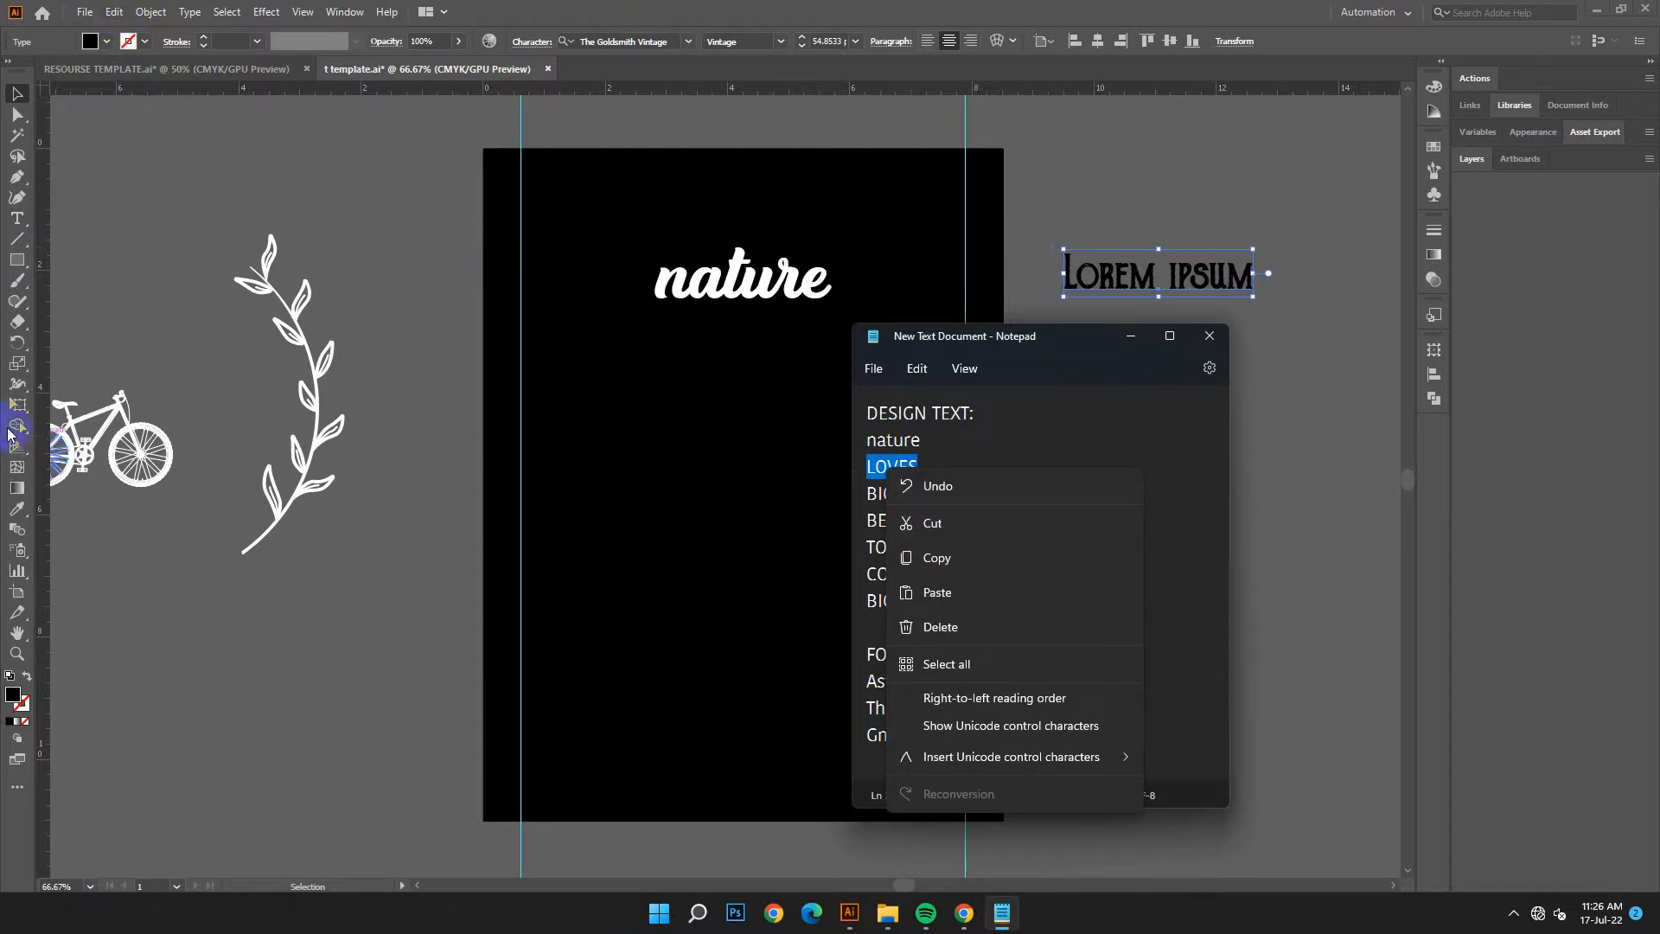
{"action": "left_click", "coordinate": [16, 226]}
{"action": "left_click", "coordinate": [1023, 904]}
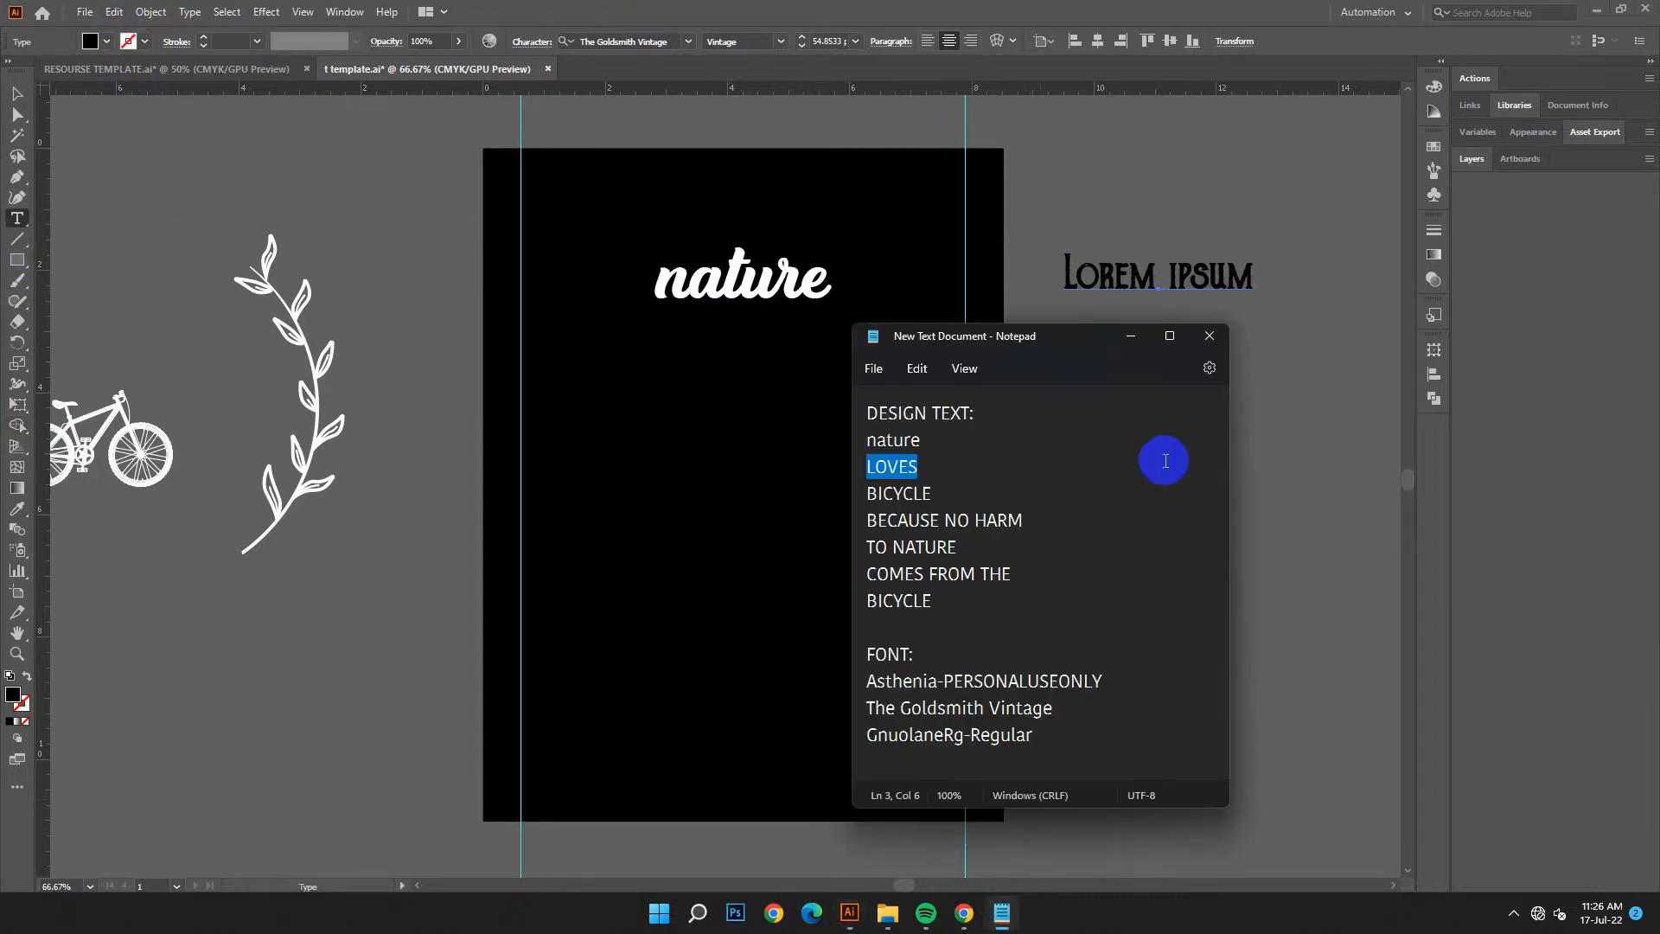
{"action": "right_click", "coordinate": [889, 468]}
{"action": "left_click", "coordinate": [926, 559]}
{"action": "left_click", "coordinate": [1132, 336]}
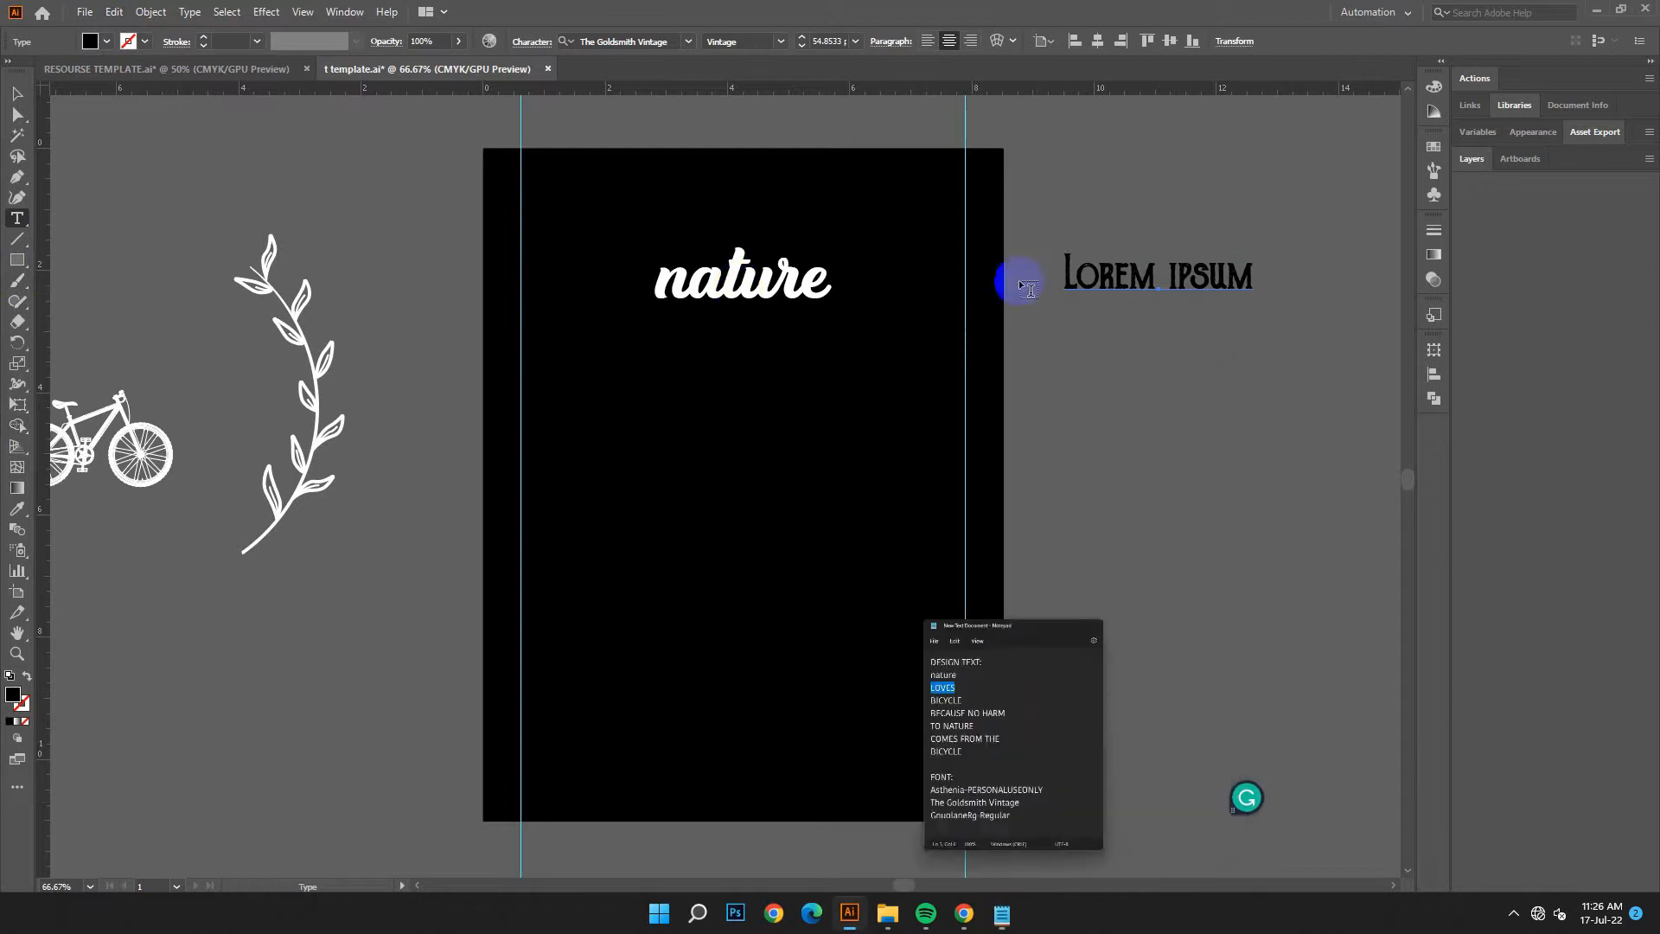
Step: Replace the whole placeholder text with the copied word LOVES
{"action": "left_click_drag", "start_coordinate": [1250, 274], "coordinate": [975, 274]}
{"action": "left_click", "coordinate": [114, 11]}
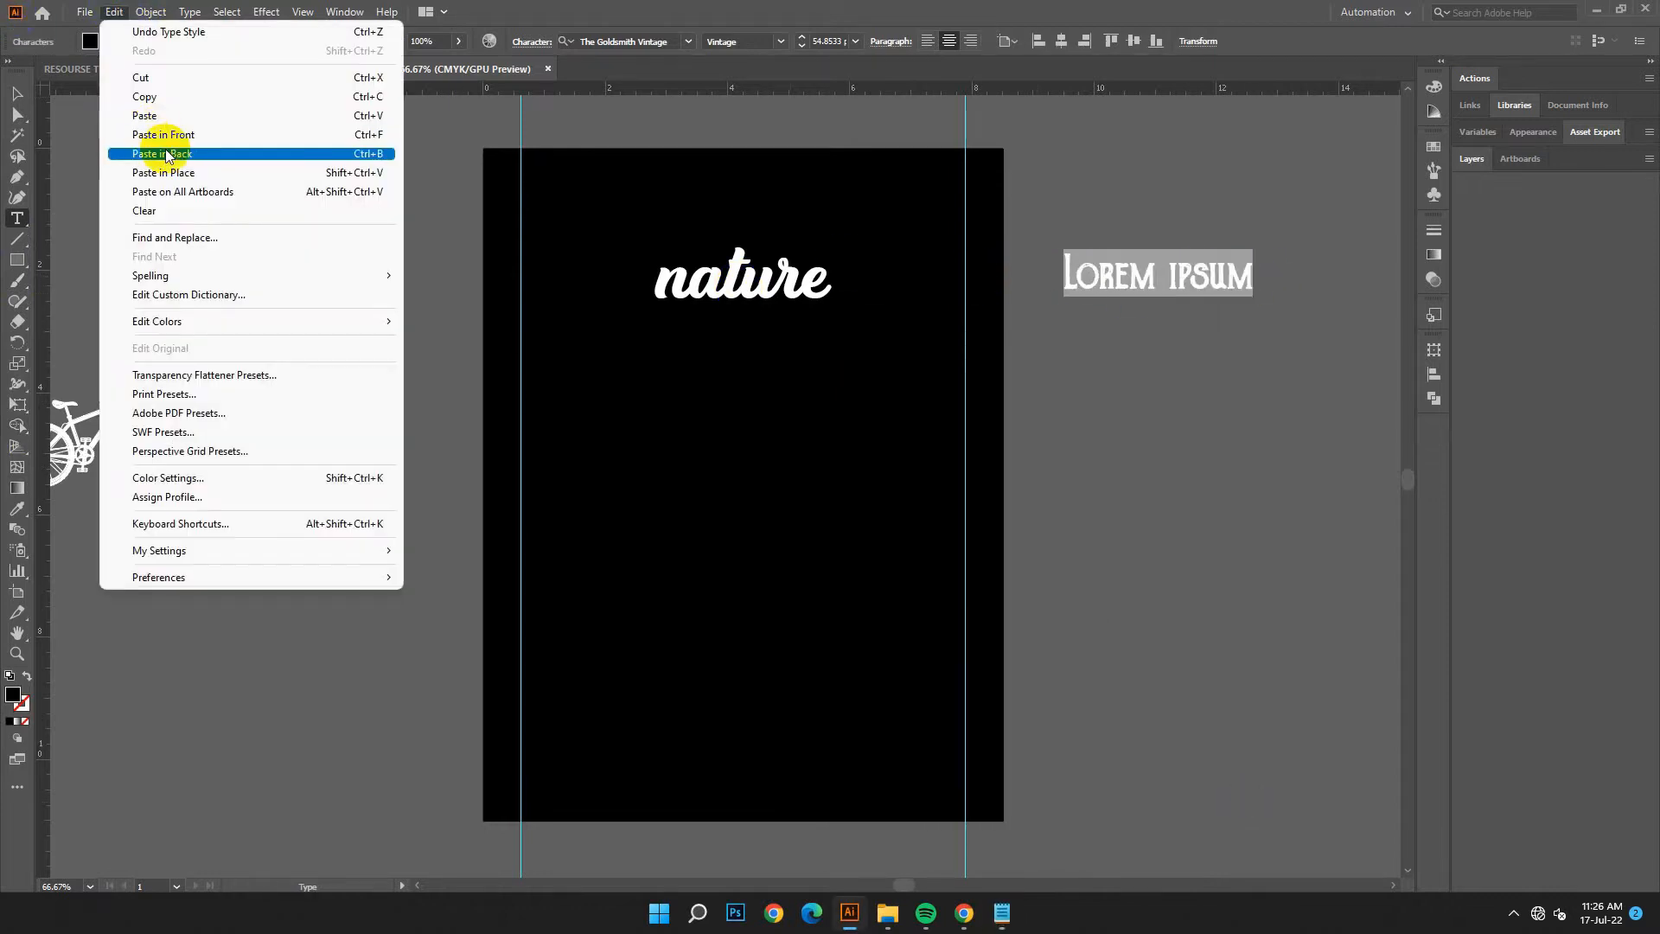
{"action": "left_click", "coordinate": [147, 107]}
{"action": "left_click", "coordinate": [16, 97]}
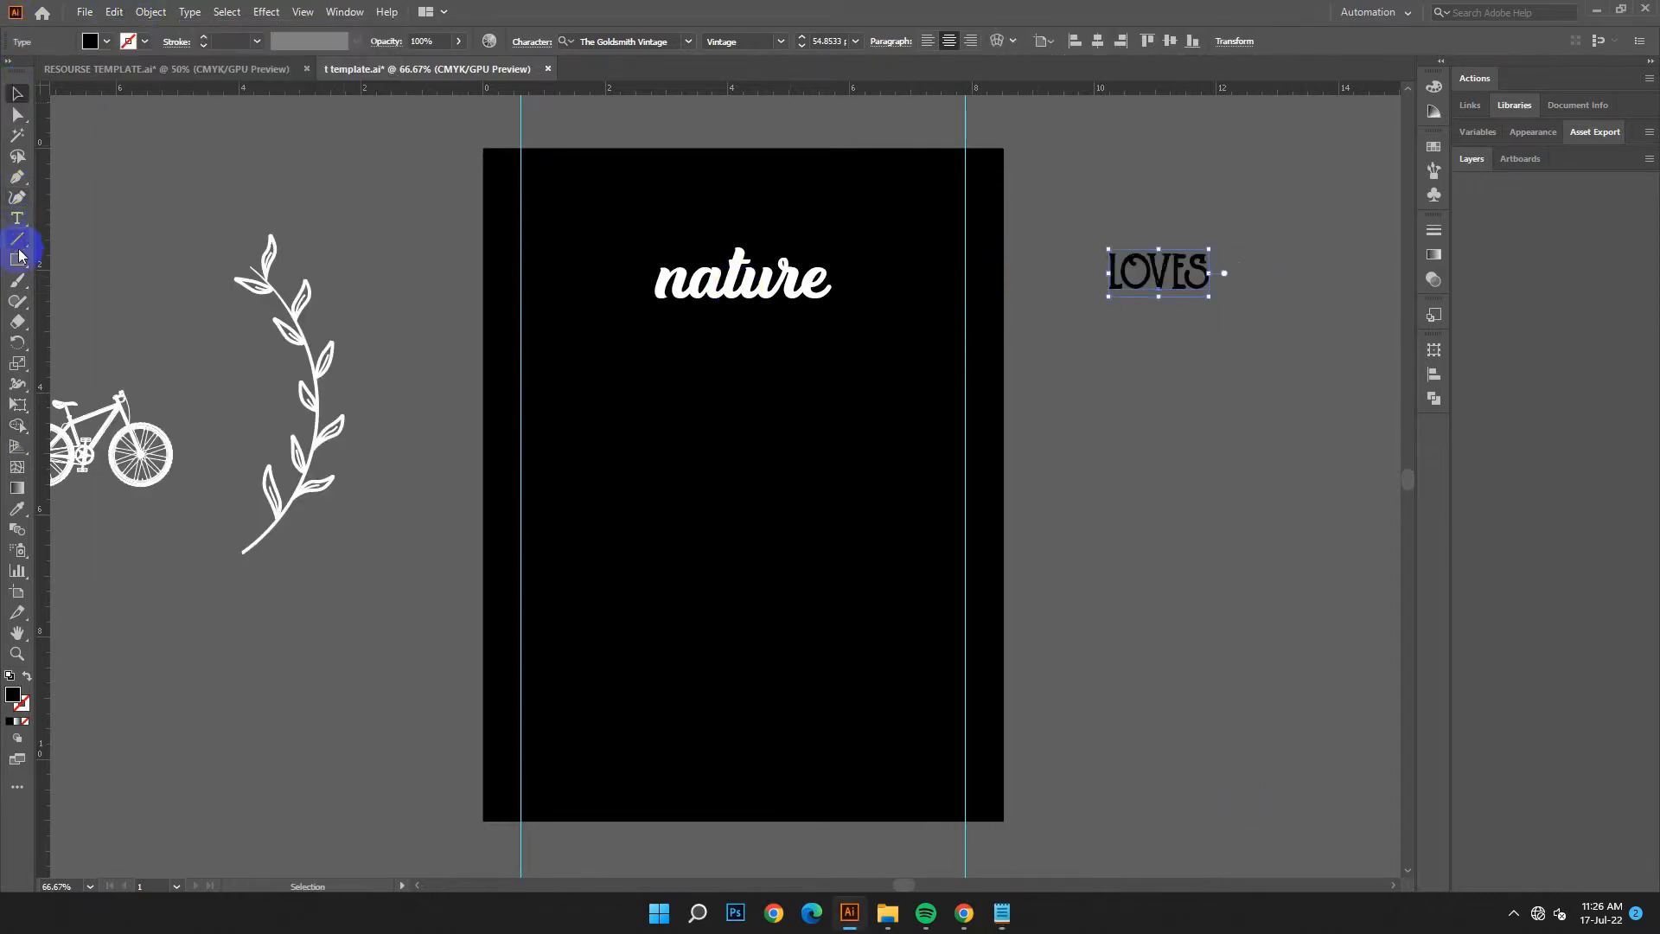
Step: Fill the LOVES text with white
{"action": "double_click", "coordinate": [14, 697]}
{"action": "left_click", "coordinate": [261, 373]}
{"action": "left_click", "coordinate": [685, 361]}
Step: Enlarge LOVES and place it directly below "nature", horizontally centred on the artboard
{"action": "left_click_drag", "start_coordinate": [1205, 293], "coordinate": [878, 430]}
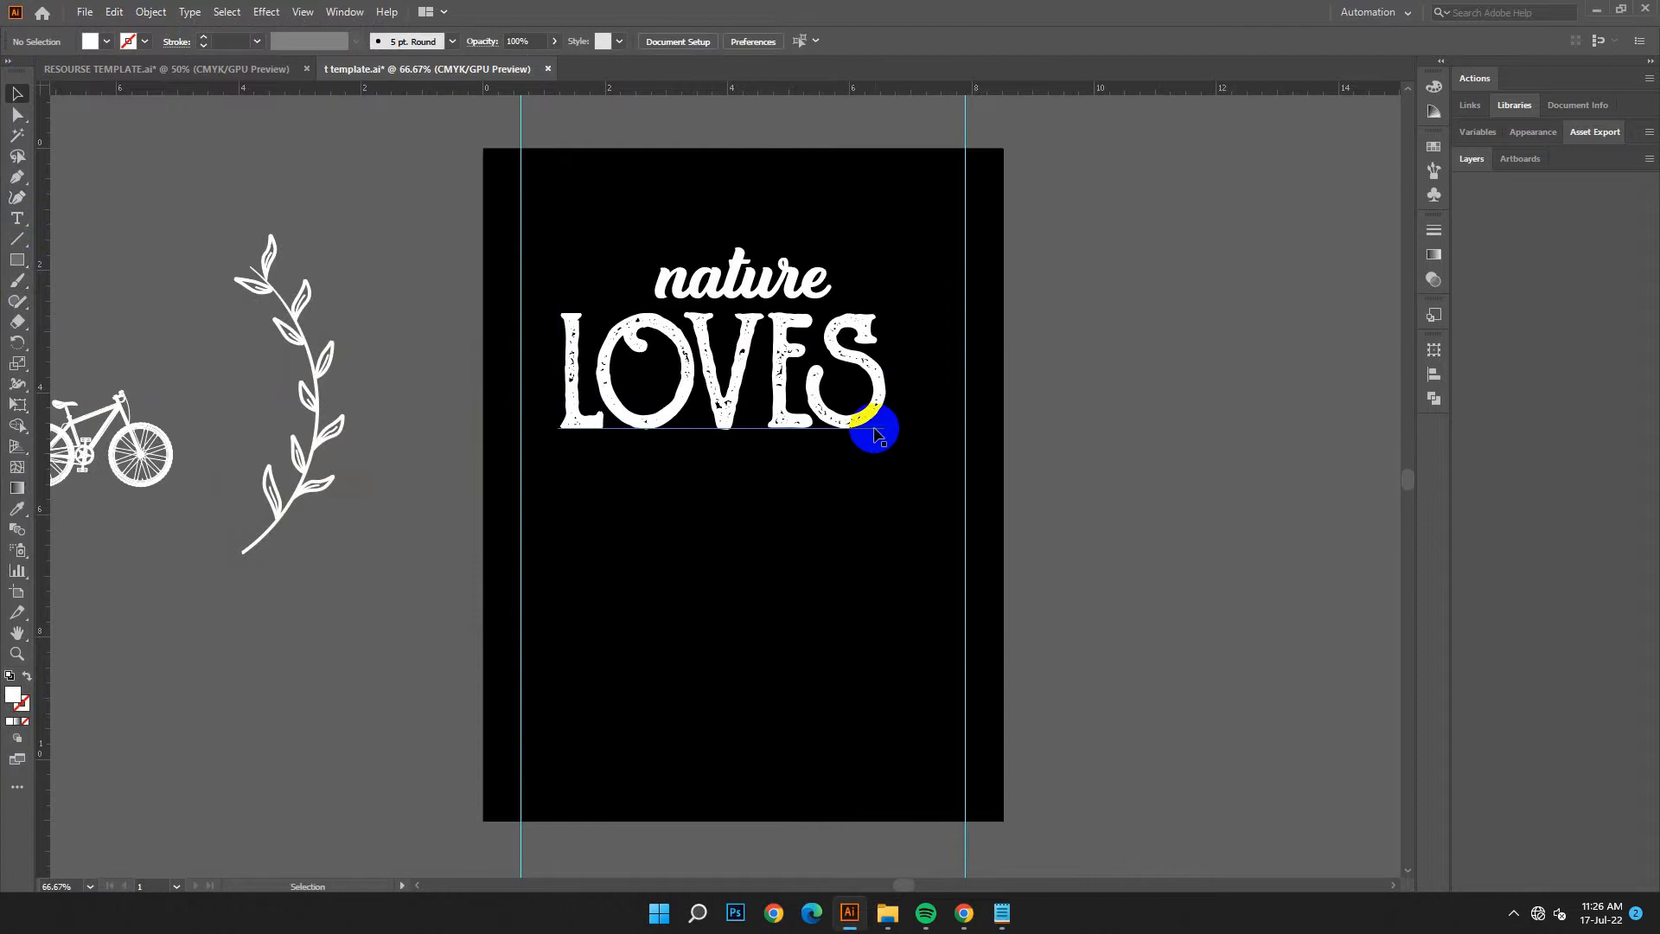
{"action": "left_click", "coordinate": [1095, 45]}
{"action": "left_click", "coordinate": [1082, 389]}
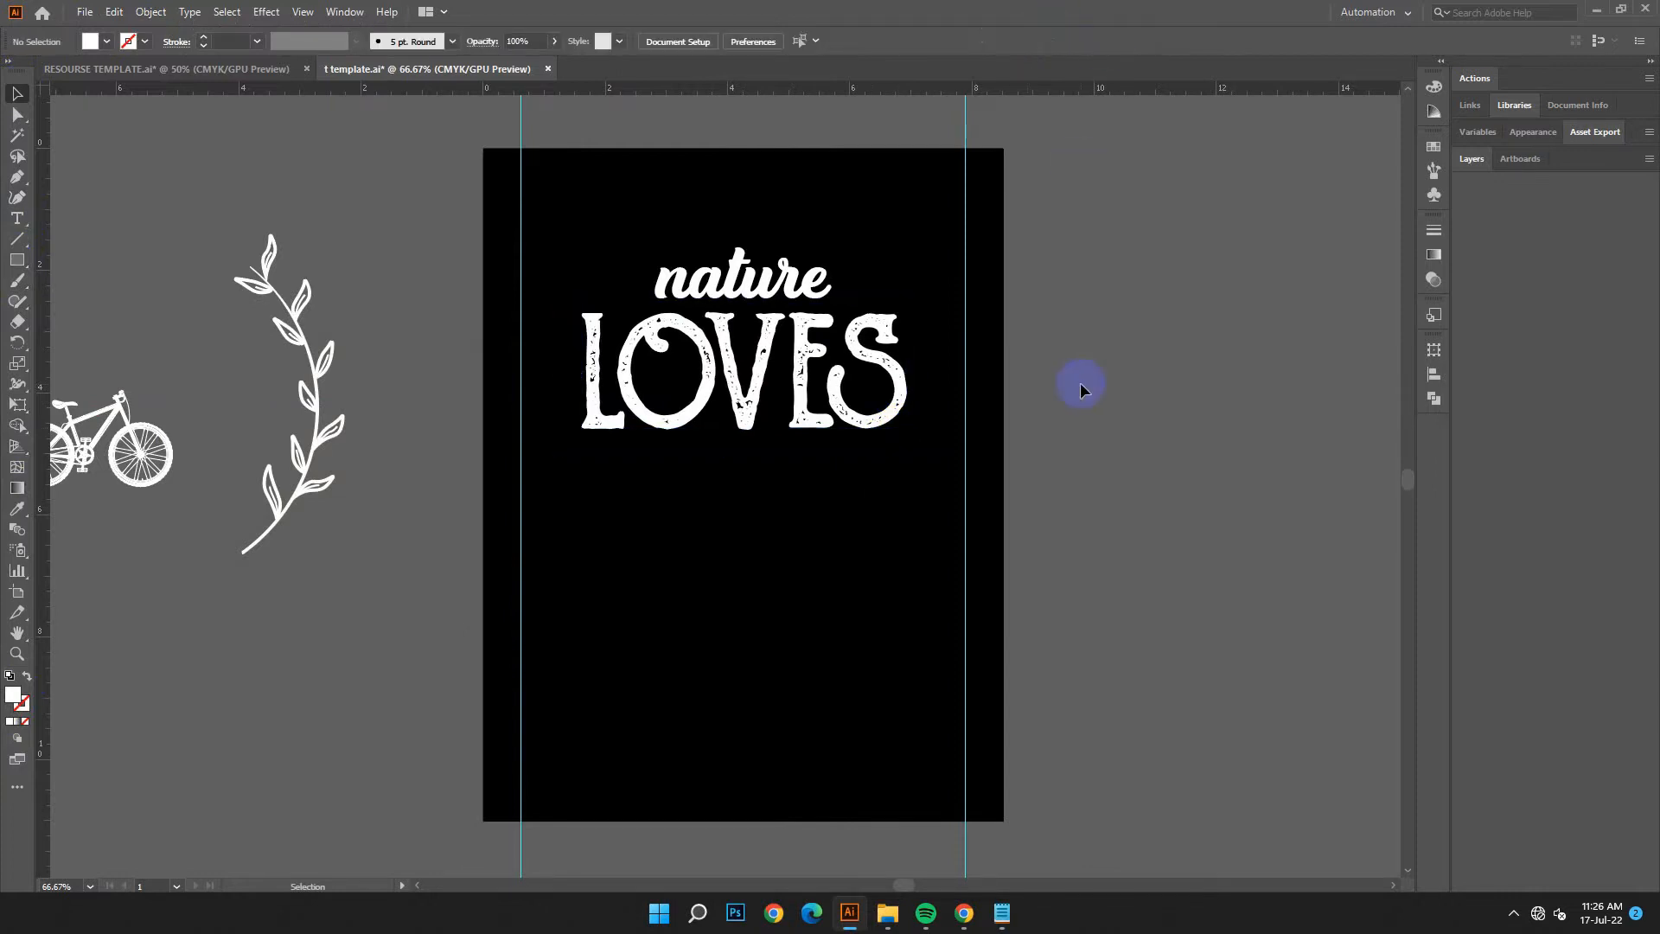
Step: Move the leafy branch to the right of "nature", rotated and scaled down to about 1.26 × 1.02 in
{"action": "left_click_drag", "start_coordinate": [353, 435], "coordinate": [604, 599]}
{"action": "left_click", "coordinate": [641, 692]}
{"action": "left_click_drag", "start_coordinate": [589, 664], "coordinate": [929, 285]}
{"action": "left_click", "coordinate": [947, 340]}
{"action": "left_click", "coordinate": [907, 259]}
{"action": "key", "text": "Up"}
{"action": "key", "text": "Up"}
{"action": "key", "text": "Up"}
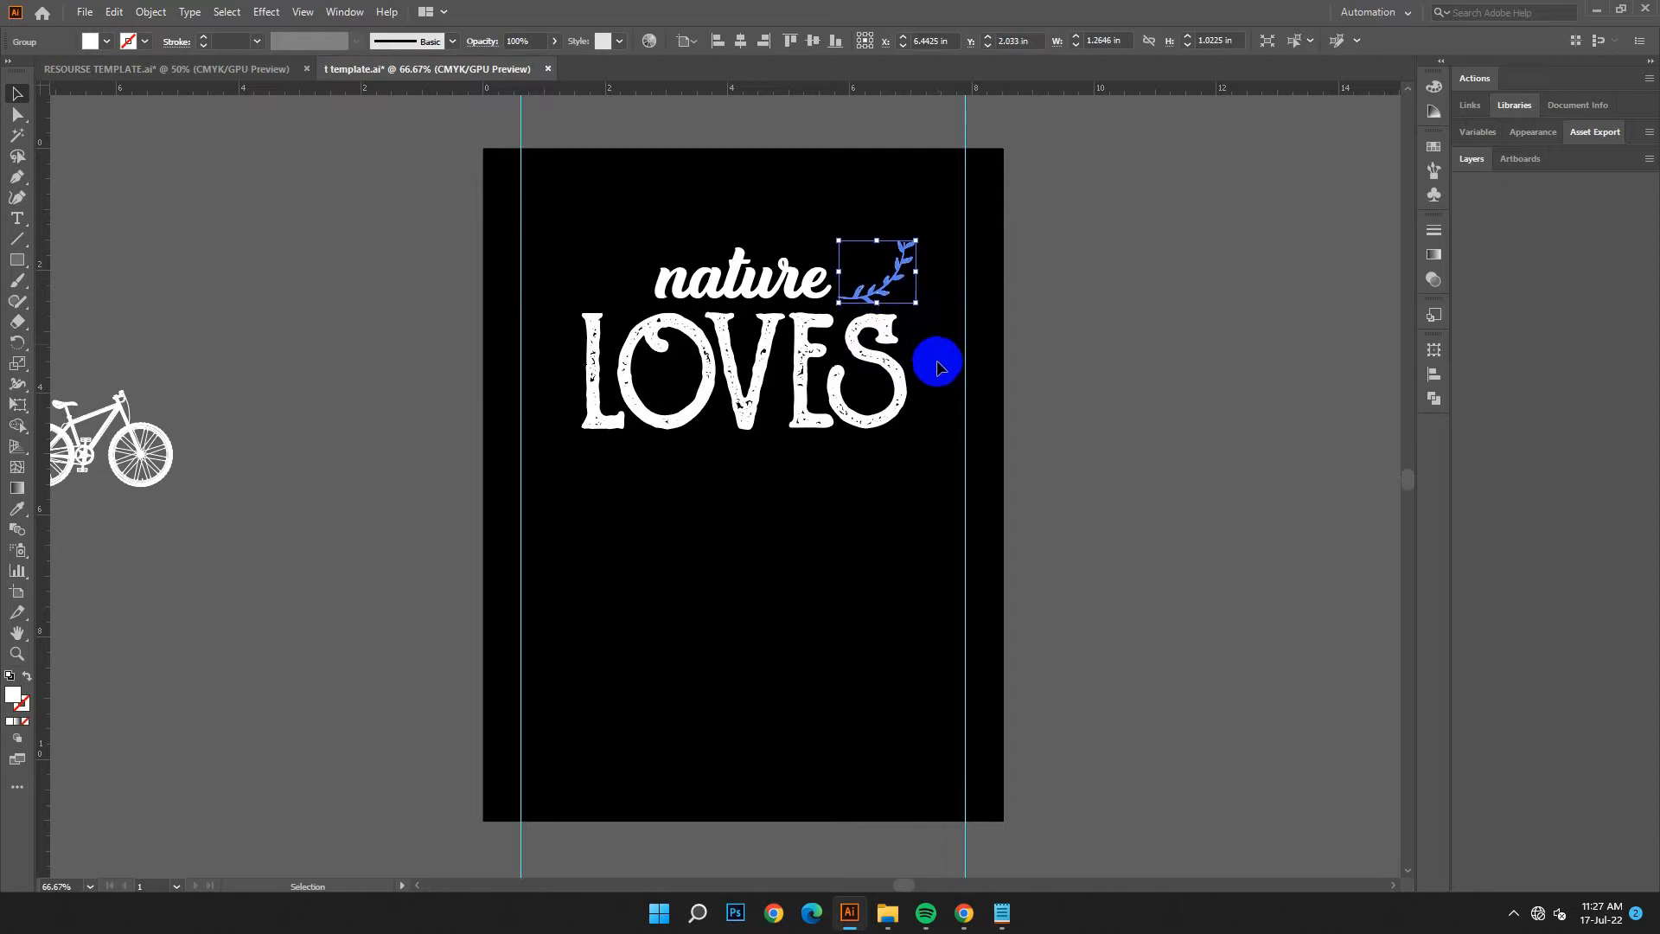
{"action": "left_click", "coordinate": [939, 367]}
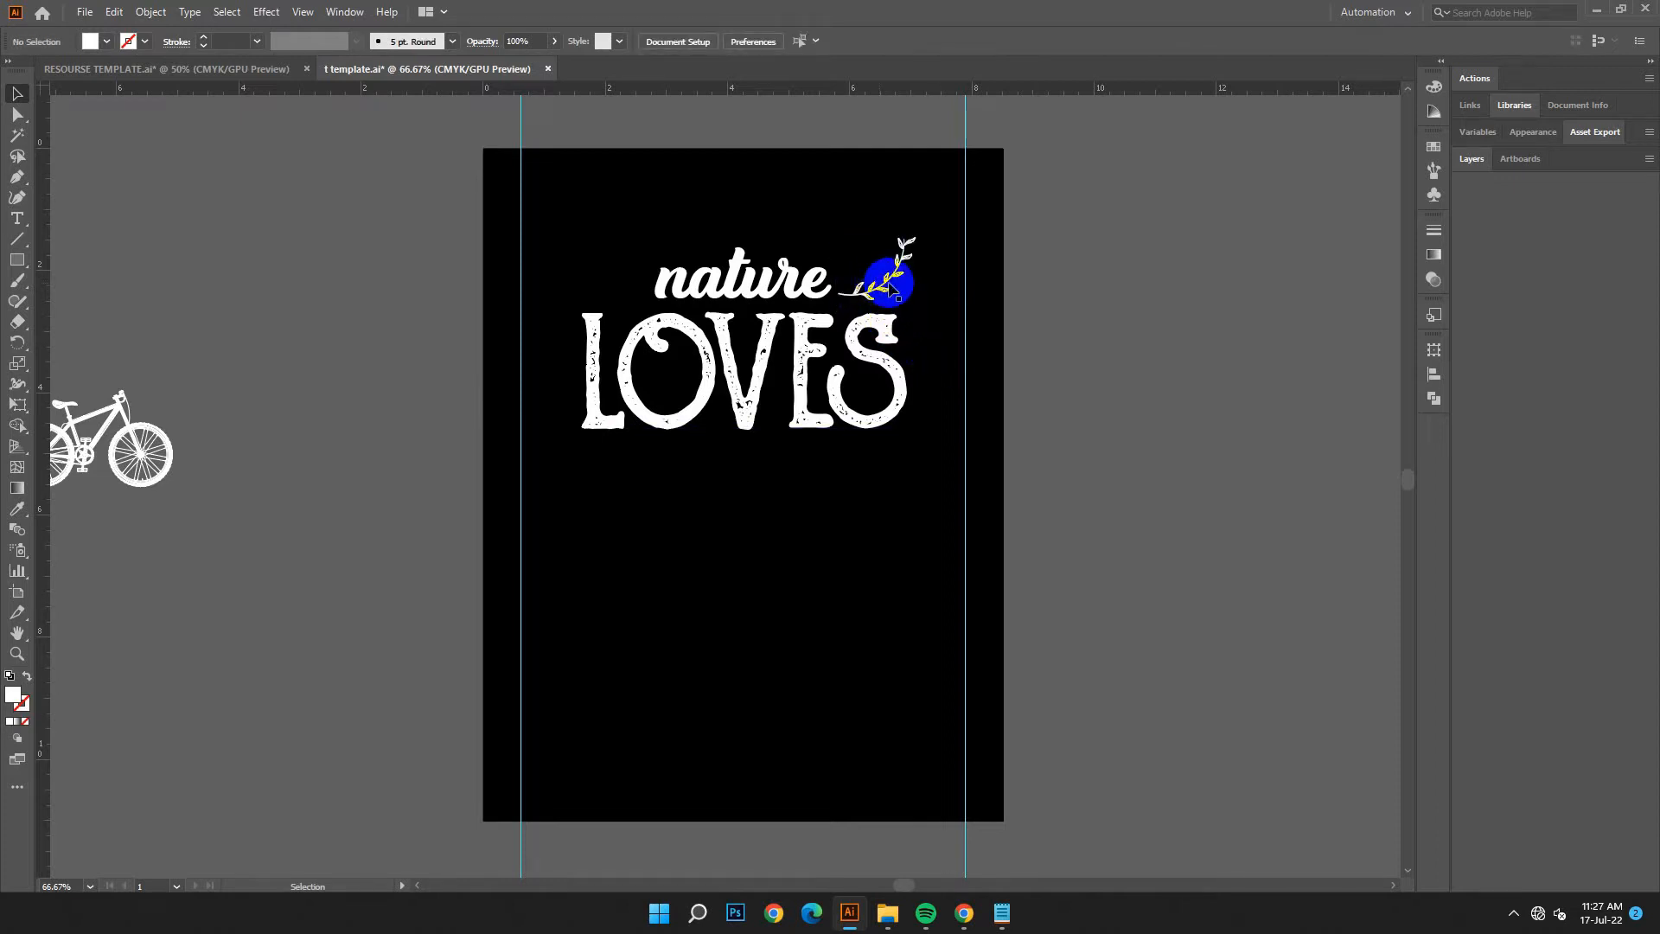
Step: Scale the branch down to about 1.15 × 0.93 in so it ends at the right edge of LOVES
{"action": "left_click", "coordinate": [889, 284]}
{"action": "left_click_drag", "start_coordinate": [917, 268], "coordinate": [911, 272]}
{"action": "left_click", "coordinate": [937, 386]}
Step: Create a mirrored copy of the branch by reflecting it across the vertical axis
{"action": "right_click", "coordinate": [884, 270]}
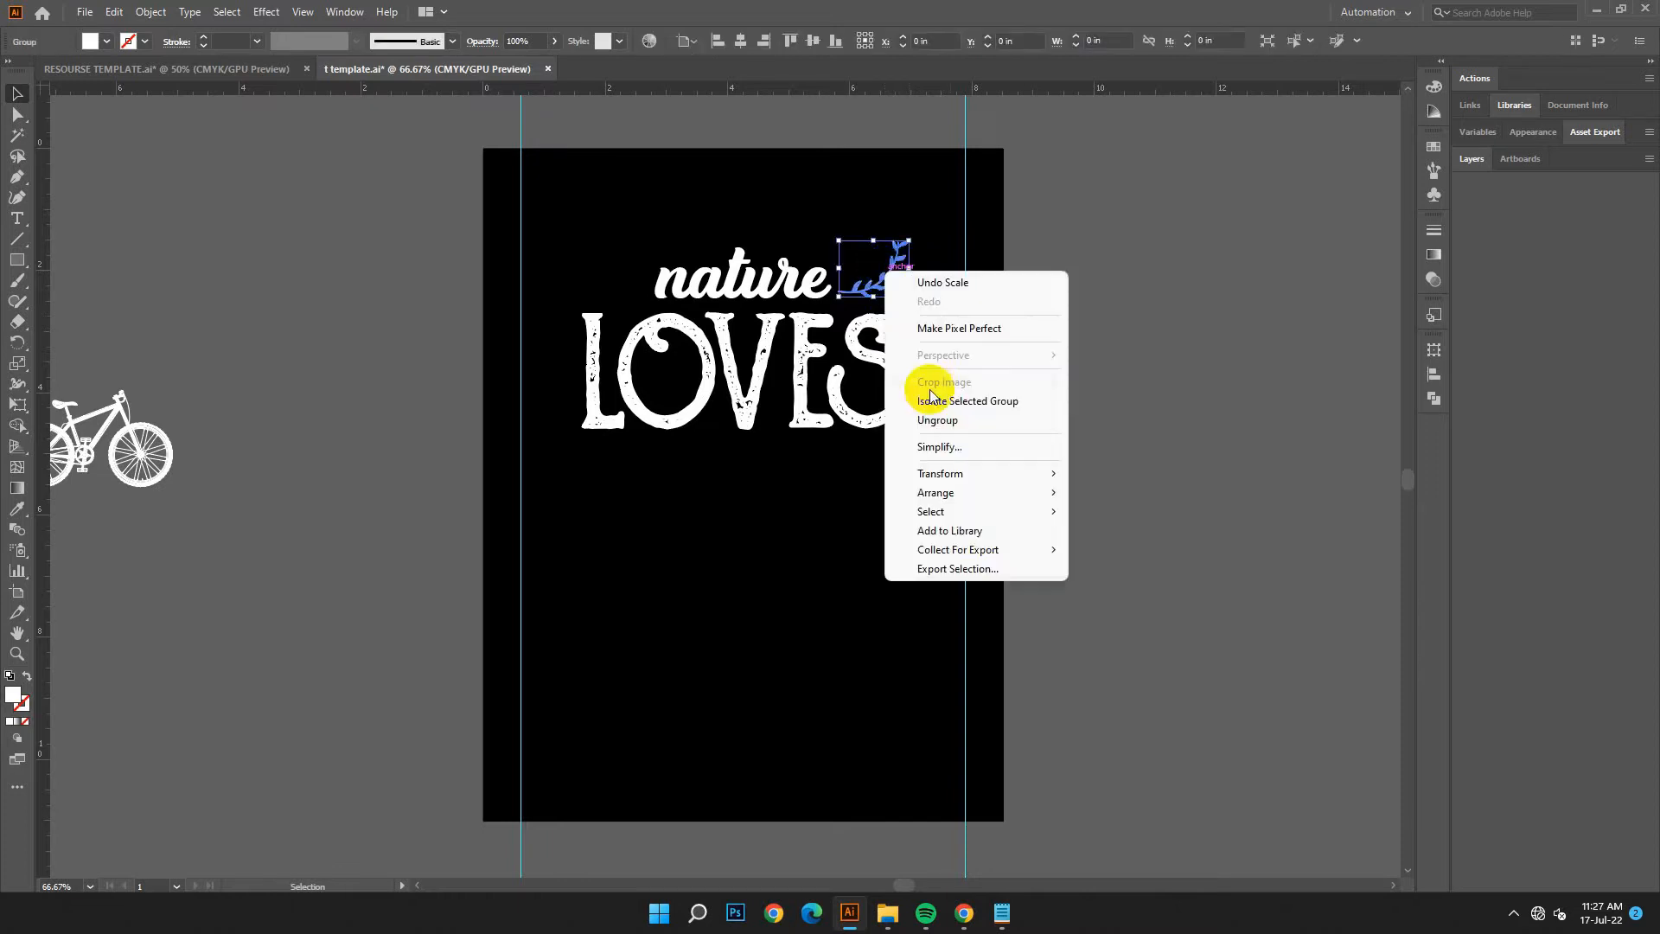
{"action": "mouse_move", "coordinate": [995, 473]}
{"action": "left_click", "coordinate": [1111, 534]}
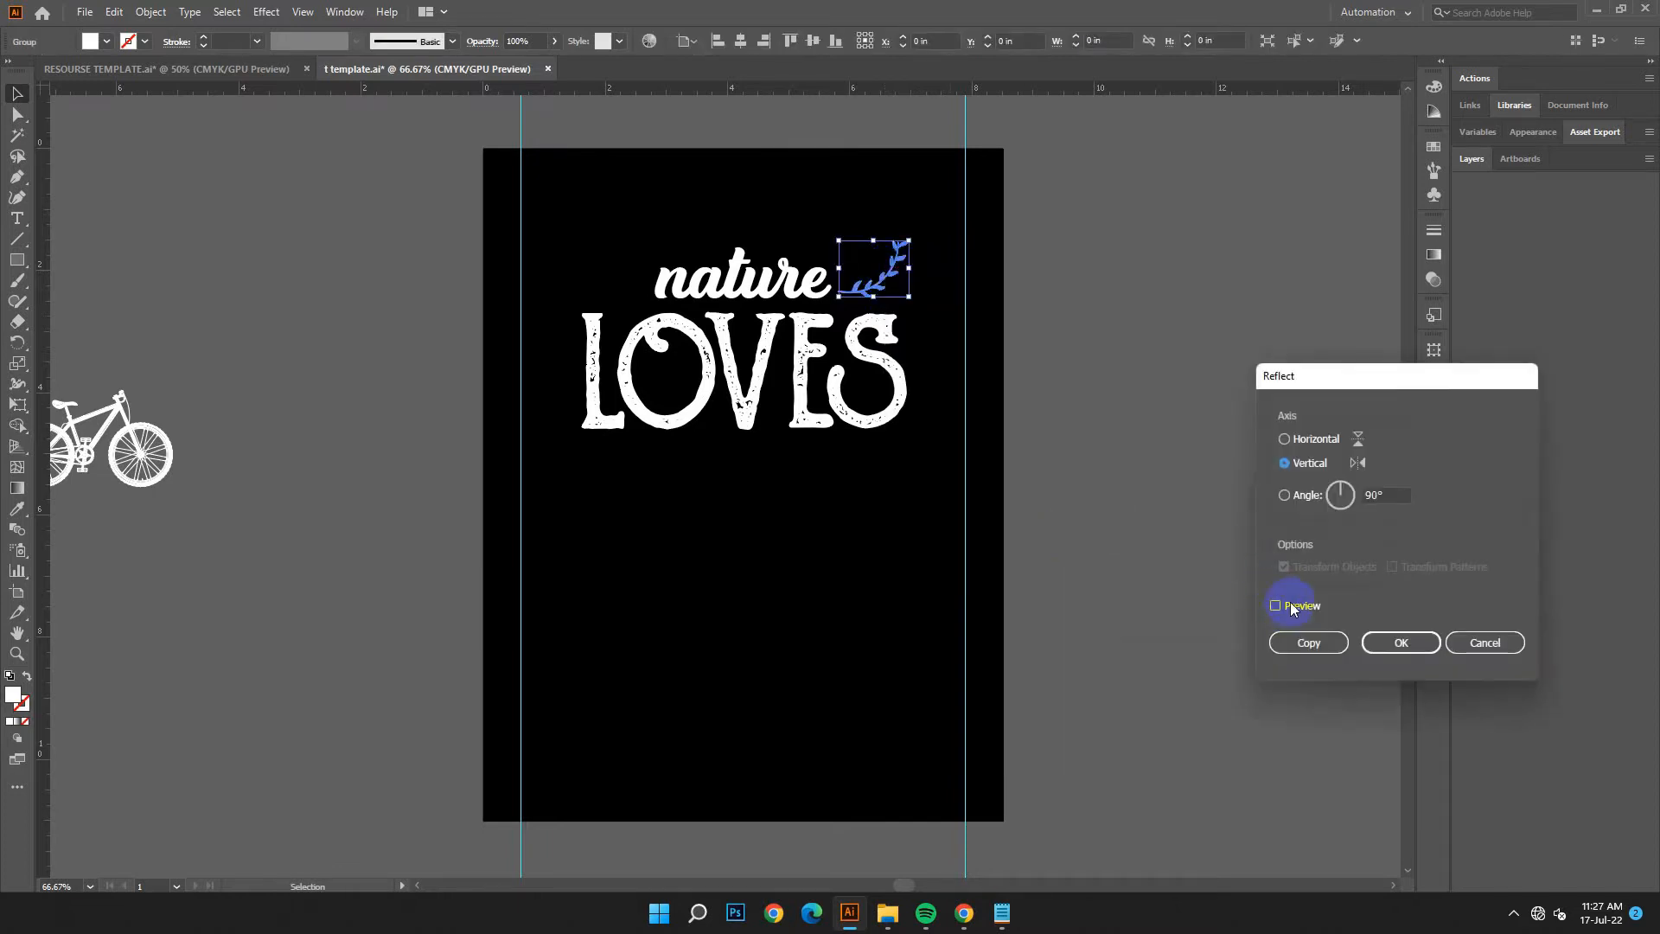
{"action": "left_click", "coordinate": [1293, 640]}
Step: Move the mirrored branch to the left of "nature", level with the original and aligned with the left edge of LOVES
{"action": "left_click", "coordinate": [899, 308]}
{"action": "left_click_drag", "start_coordinate": [910, 302], "coordinate": [641, 326]}
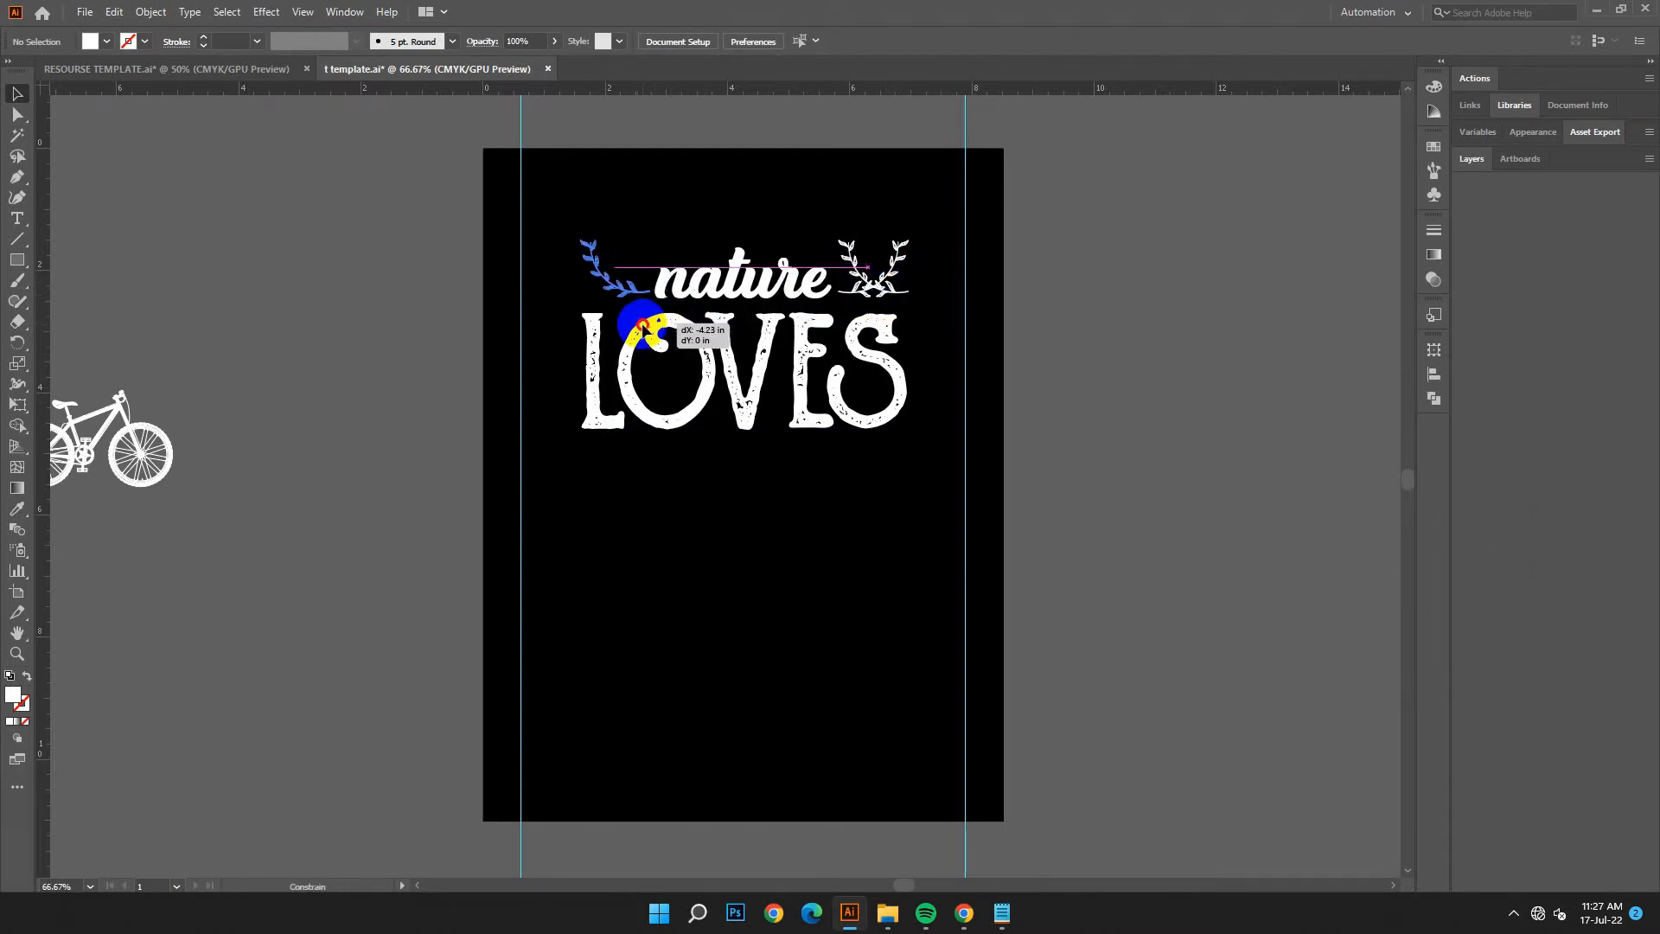
{"action": "left_click_drag", "start_coordinate": [643, 327], "coordinate": [645, 332]}
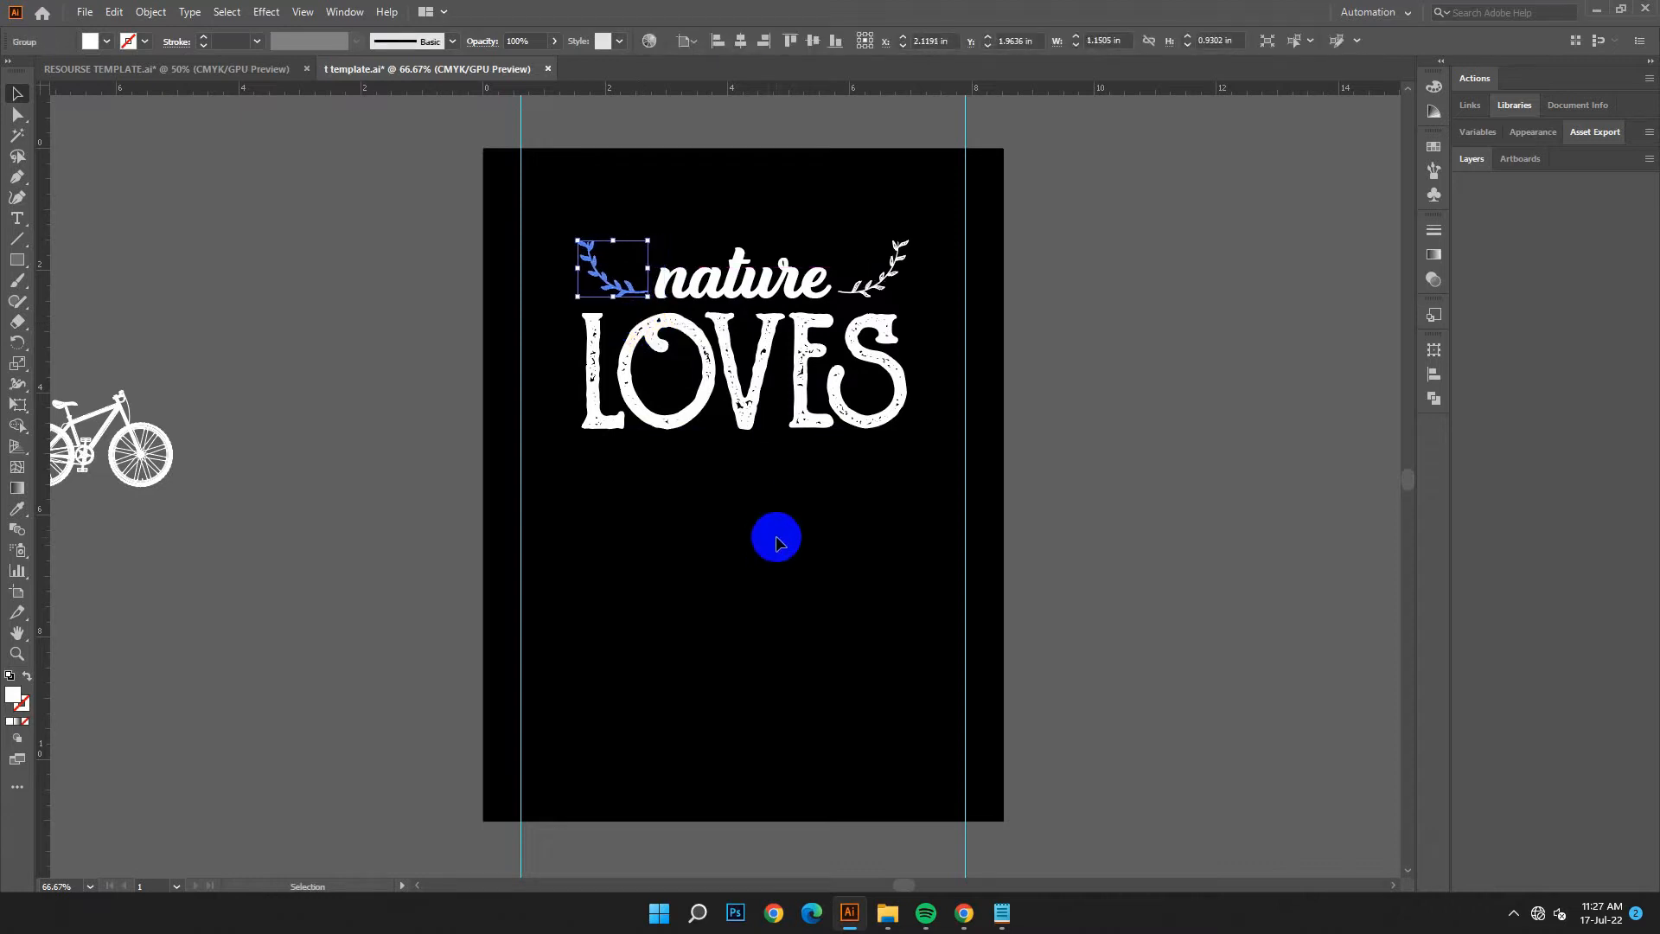
{"action": "left_click", "coordinate": [791, 551]}
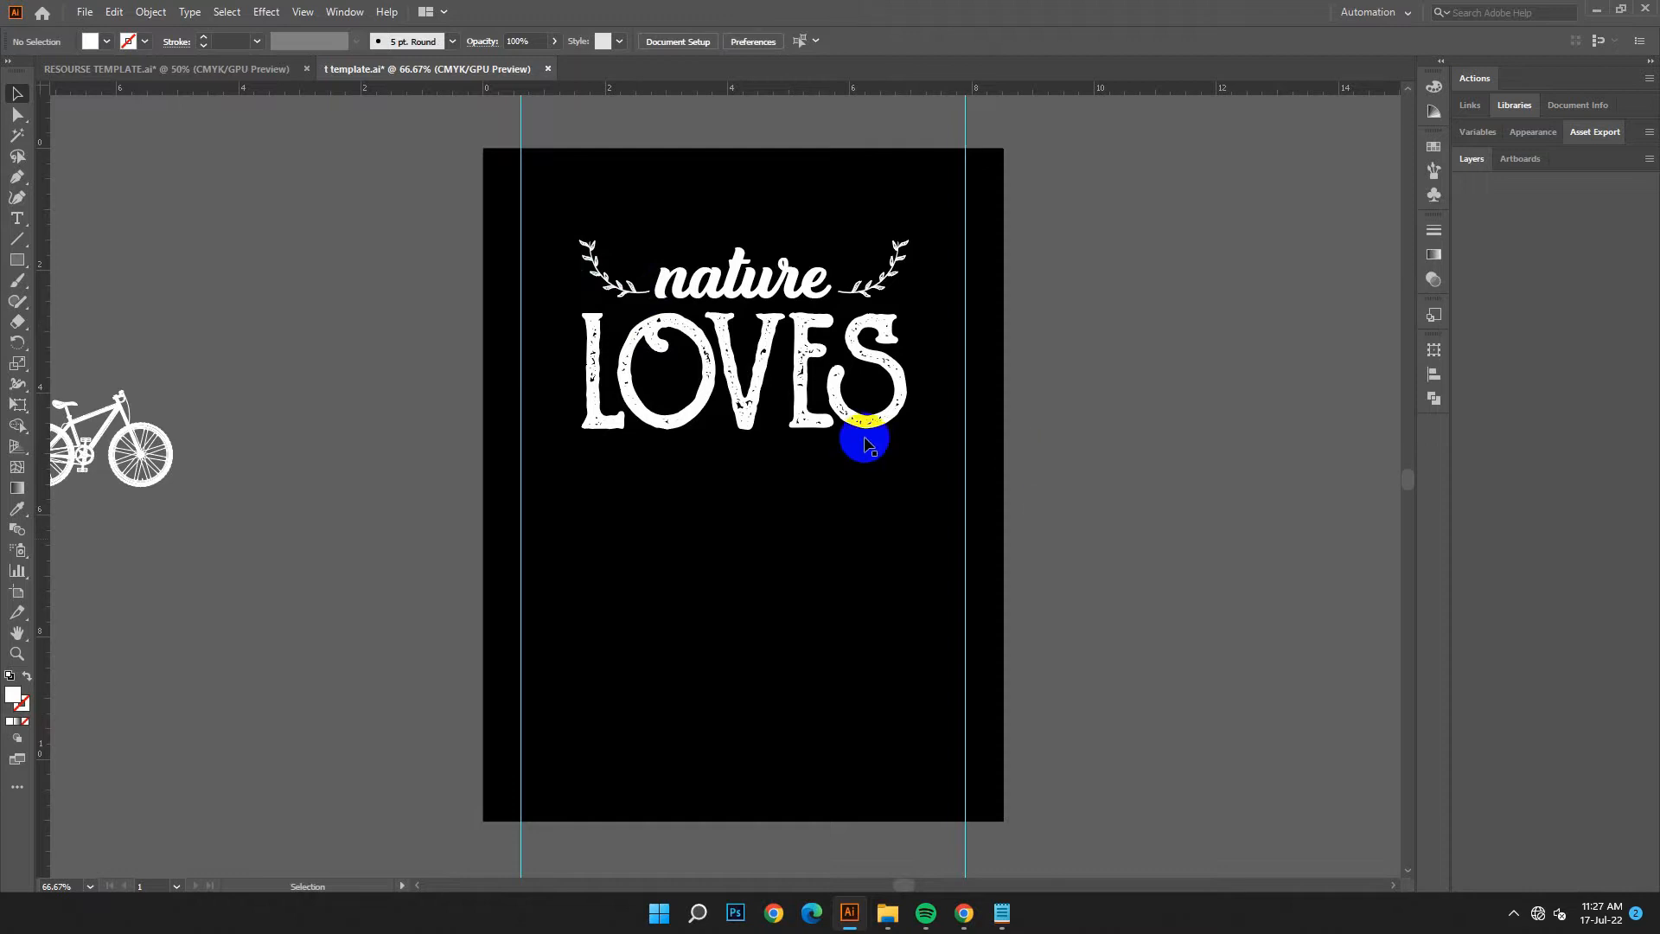
{"action": "scroll", "coordinate": [815, 464], "scroll_direction": "down", "scroll_amount": 1}
{"action": "left_click", "coordinate": [745, 358]}
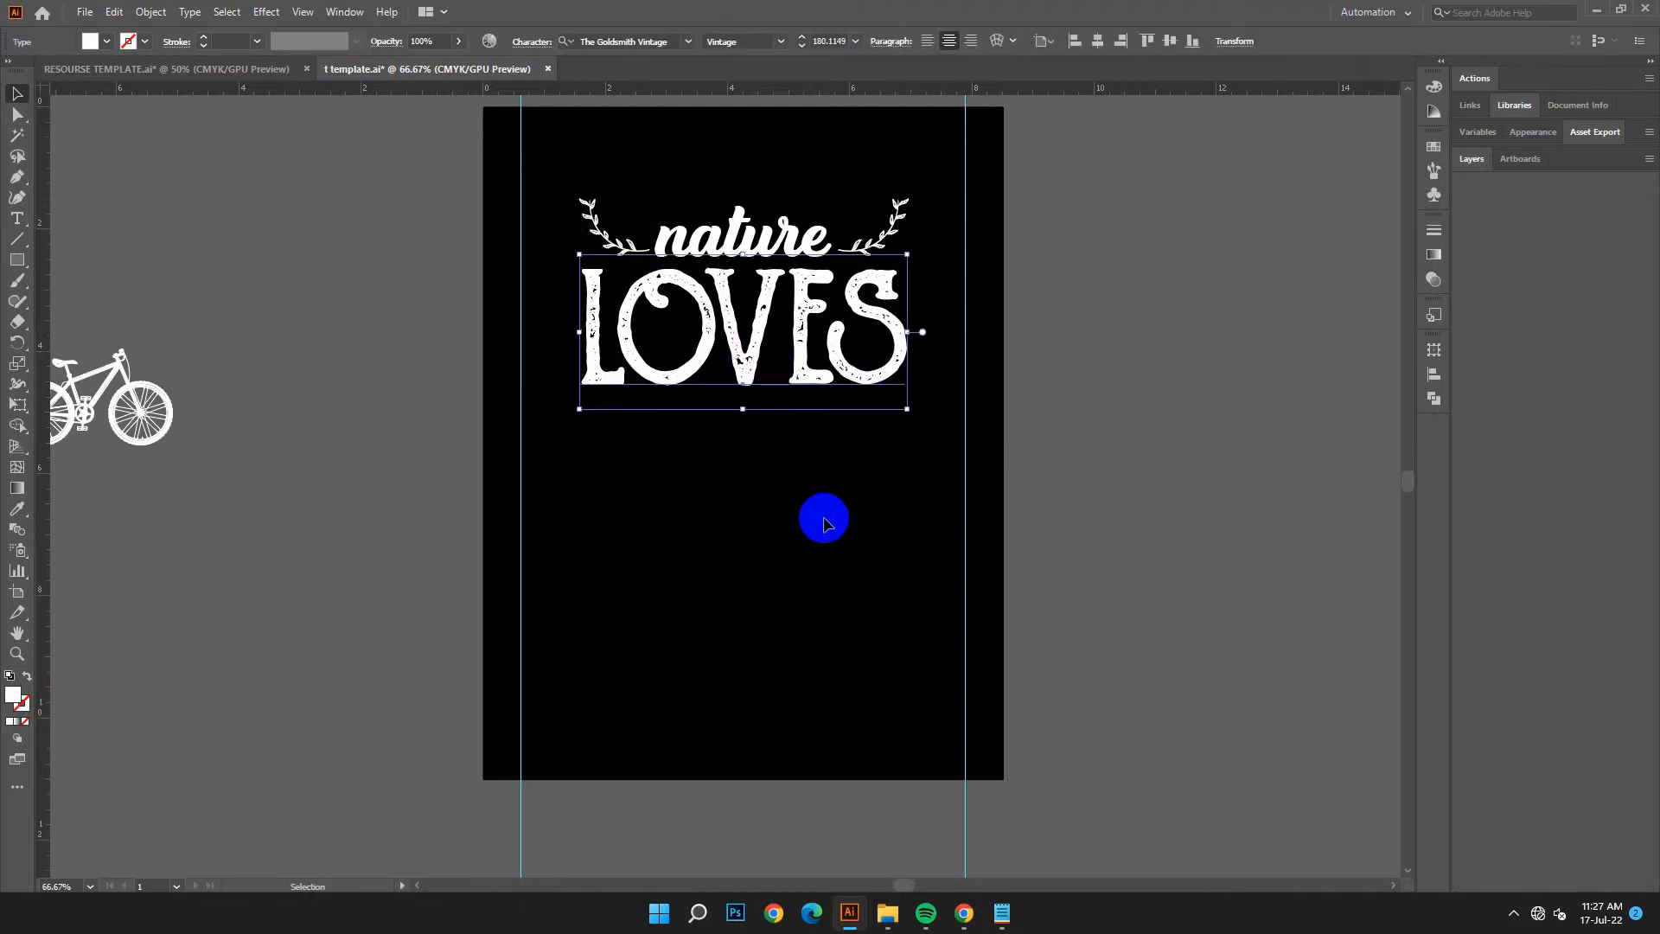
{"action": "left_click", "coordinate": [823, 516]}
Step: Copy the word BICYCLE that follows LOVES in the Notepad design text and return to the artwork
{"action": "left_click", "coordinate": [1003, 913]}
{"action": "left_click_drag", "start_coordinate": [957, 490], "coordinate": [844, 482]}
{"action": "right_click", "coordinate": [888, 499]}
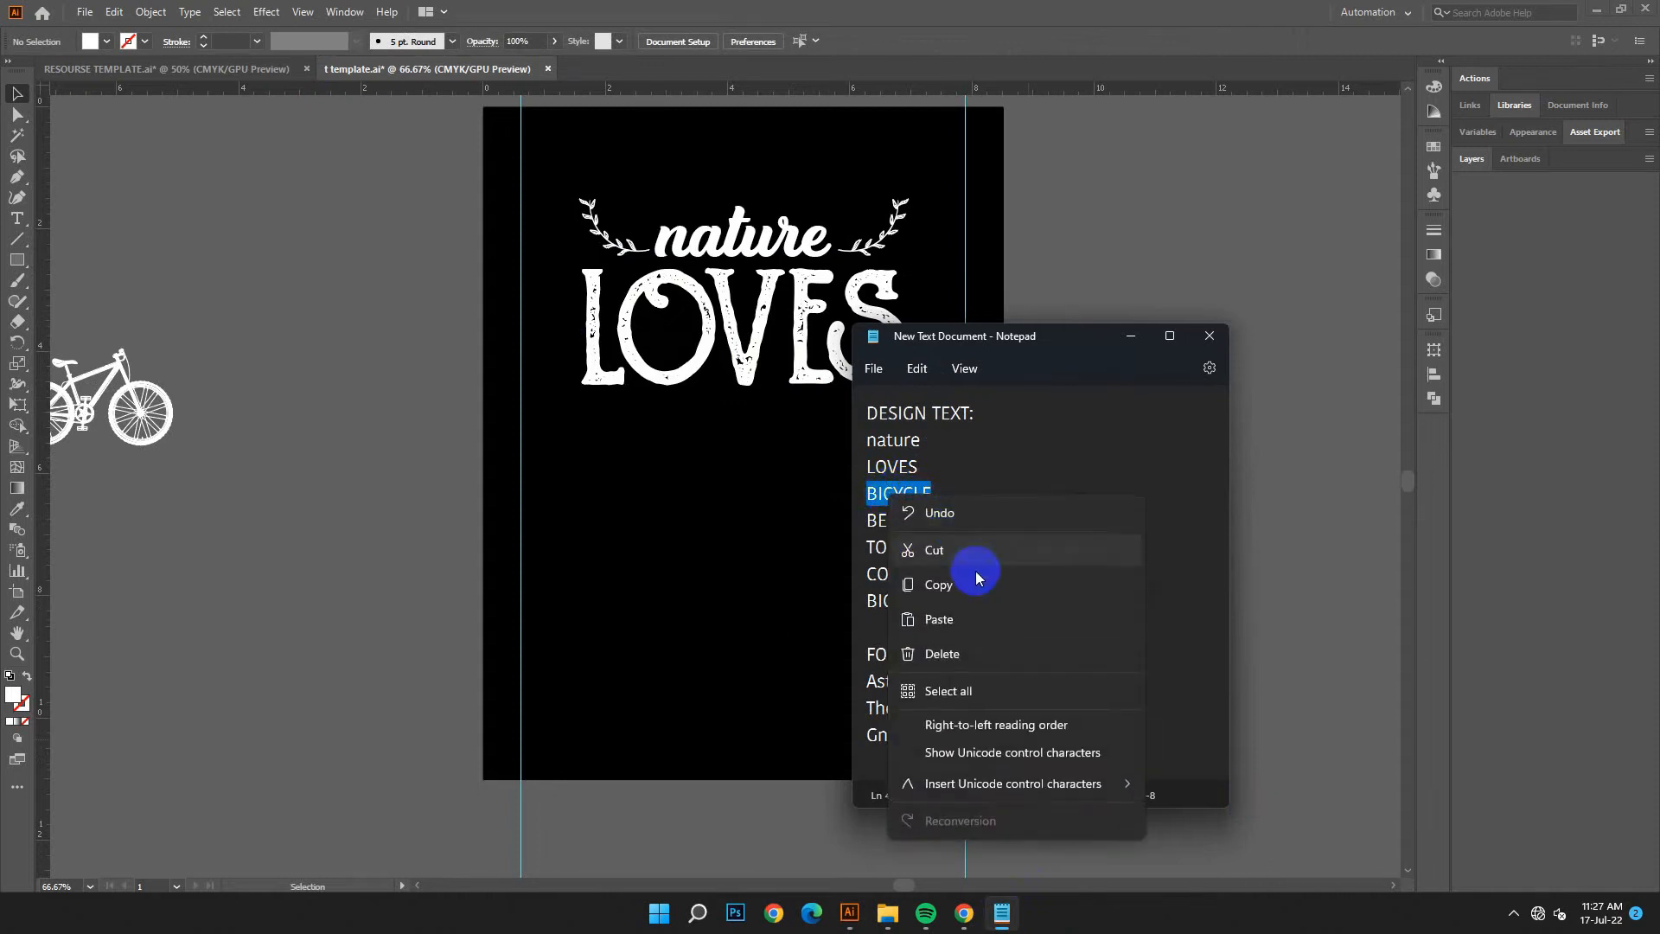
{"action": "left_click", "coordinate": [1079, 459]}
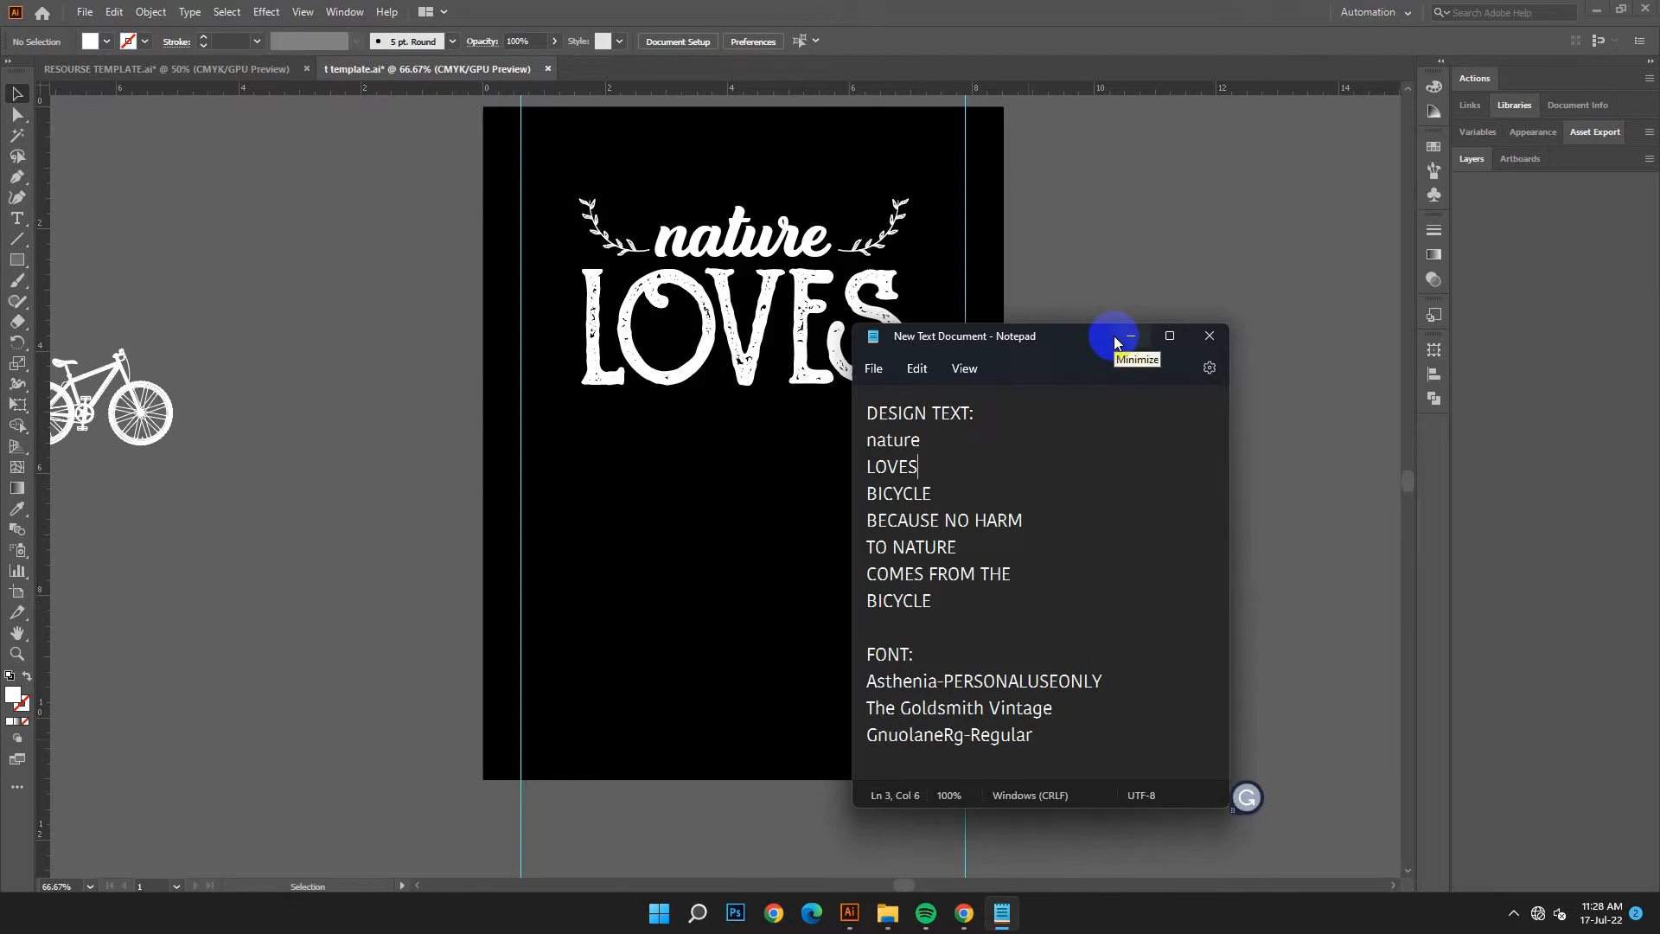
{"action": "left_click_drag", "start_coordinate": [932, 493], "coordinate": [830, 495]}
{"action": "right_click", "coordinate": [900, 494]}
{"action": "left_click", "coordinate": [943, 586]}
{"action": "left_click", "coordinate": [1130, 336]}
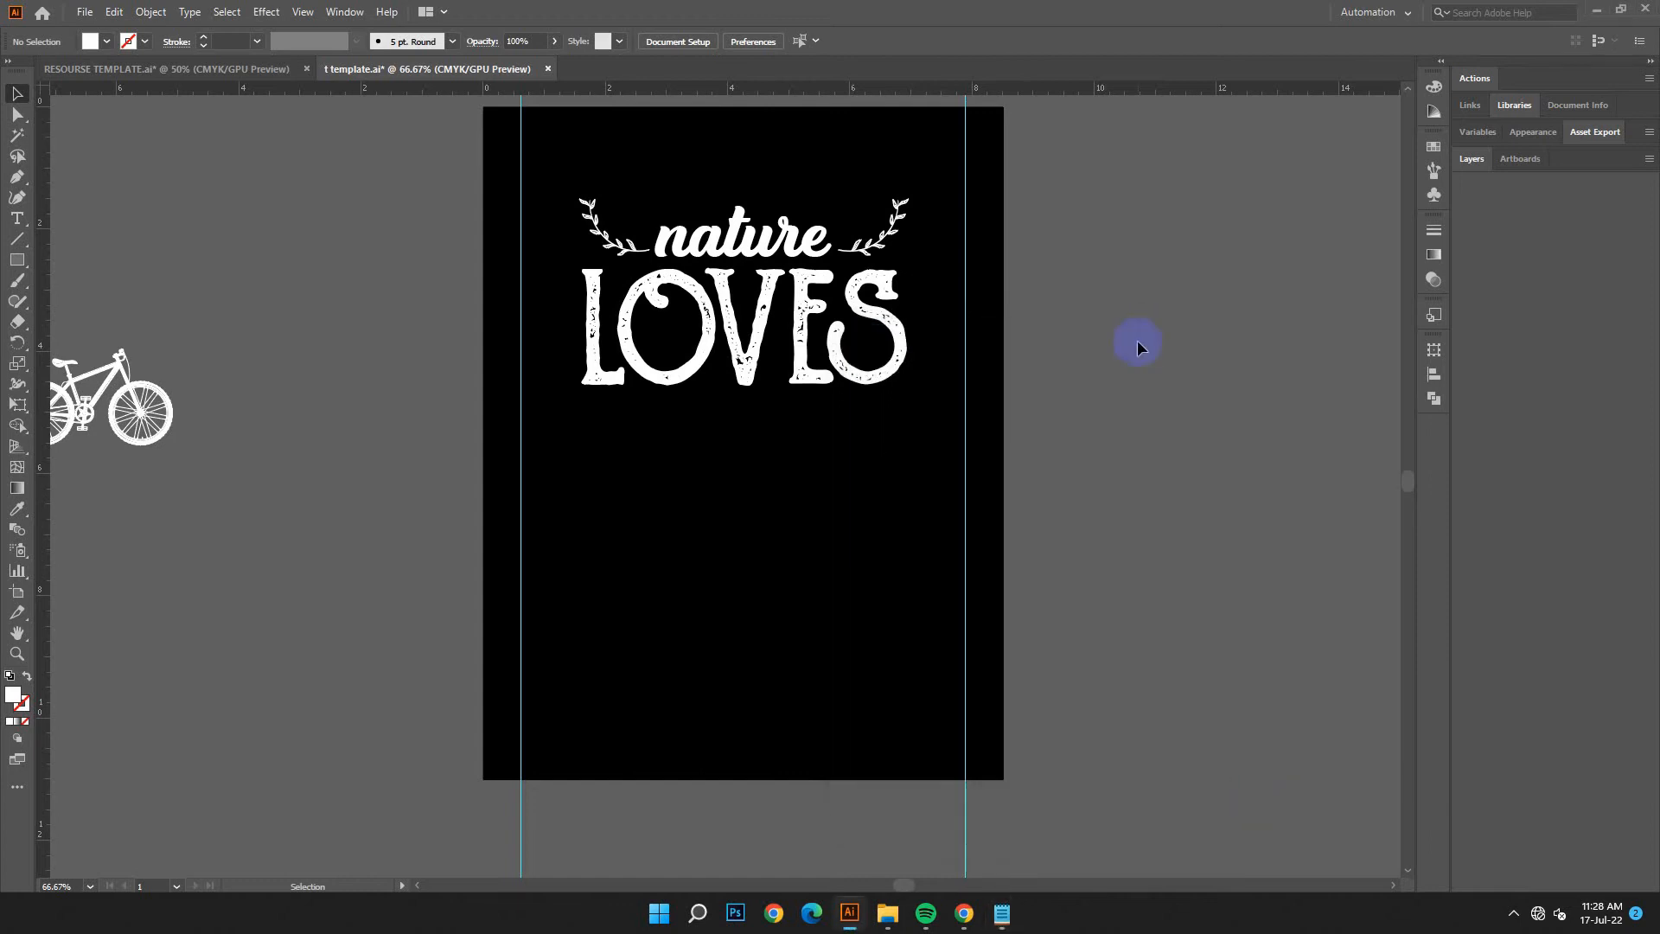
Step: Add a placeholder point text to the right of the artboard and scale it up to about 65 pt
{"action": "left_click", "coordinate": [36, 218]}
{"action": "left_click", "coordinate": [1033, 340]}
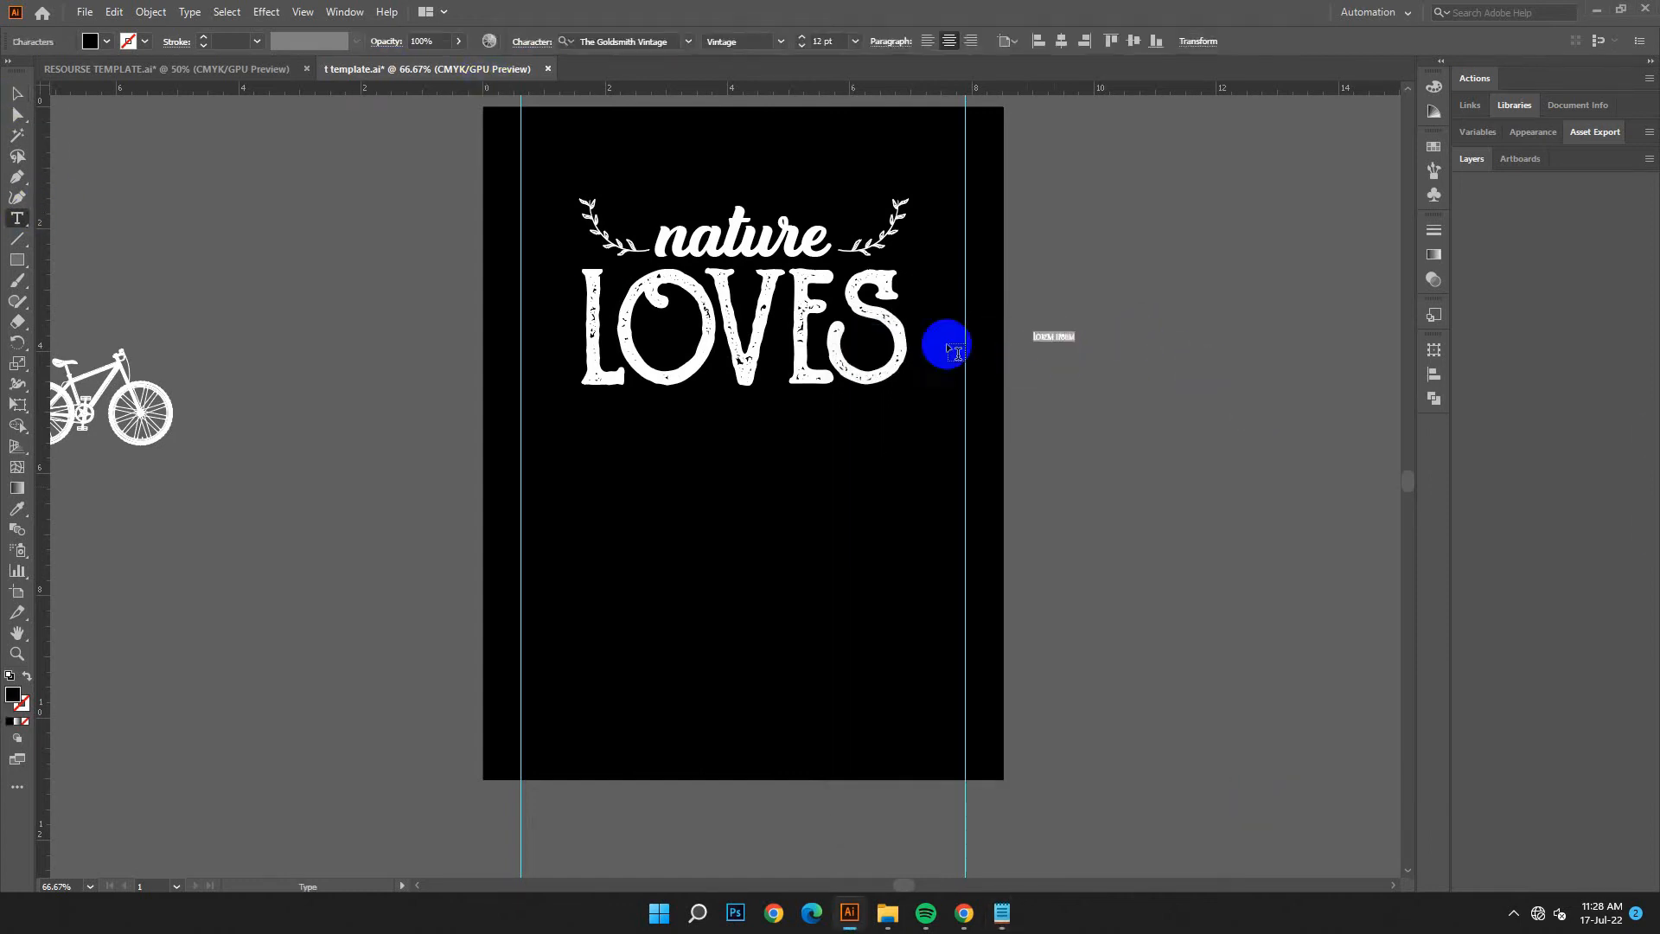
{"action": "left_click", "coordinate": [14, 96]}
{"action": "left_click_drag", "start_coordinate": [1075, 345], "coordinate": [1258, 387]}
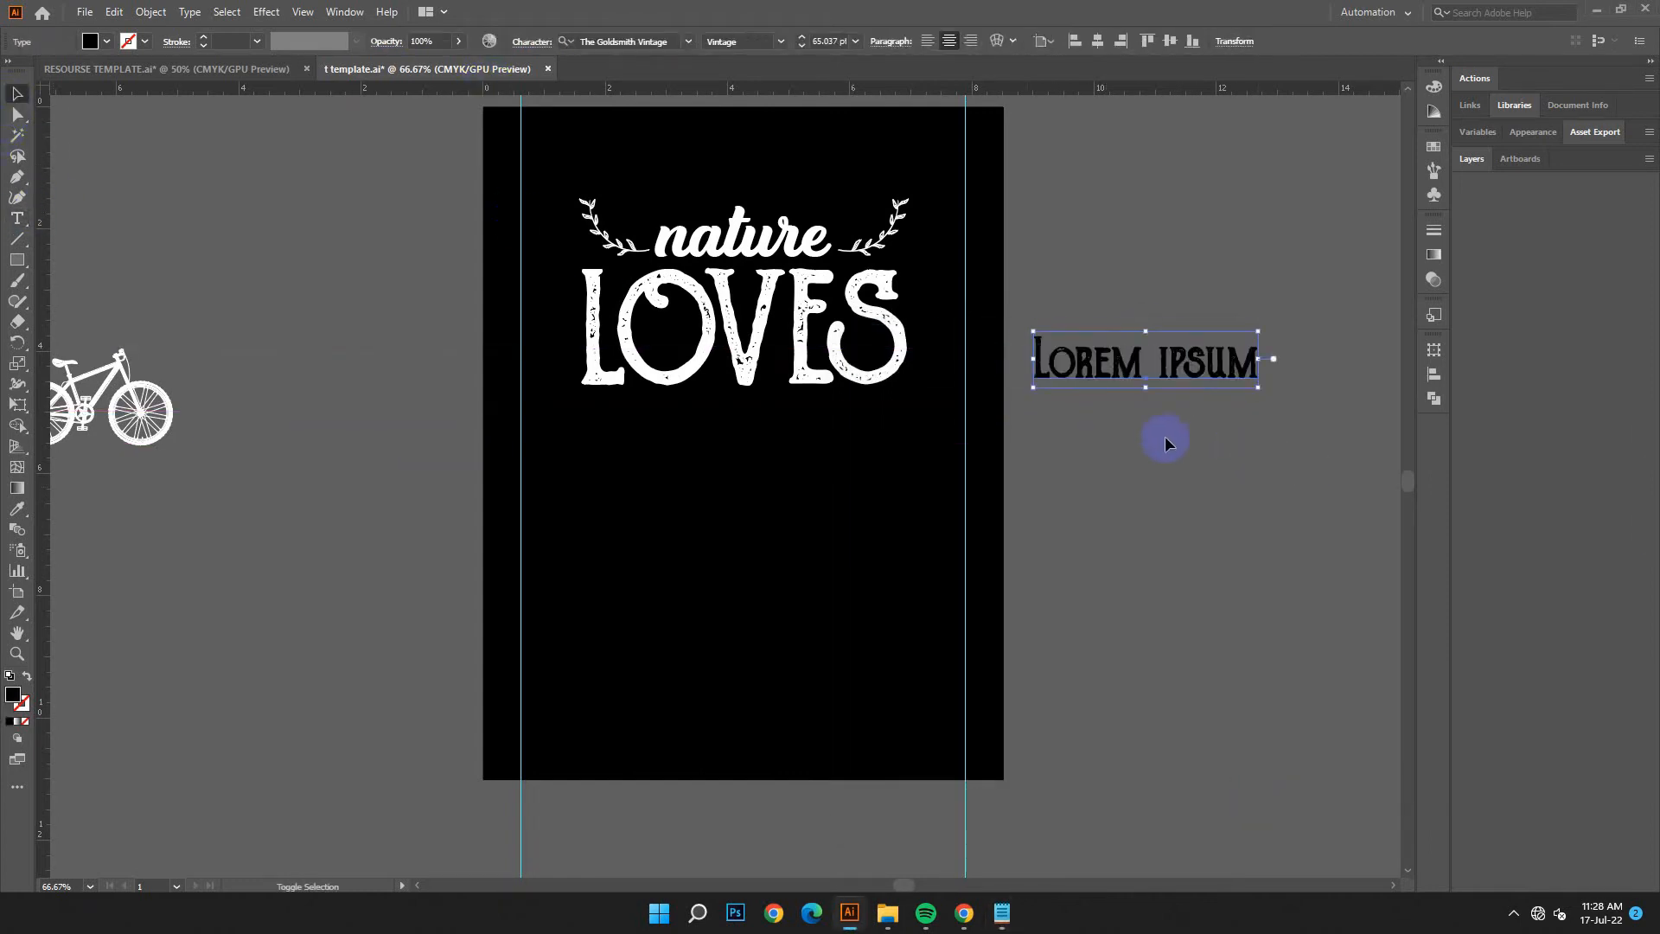
Step: Replace the whole placeholder text with the copied word BICYCLE
{"action": "left_click", "coordinate": [15, 242]}
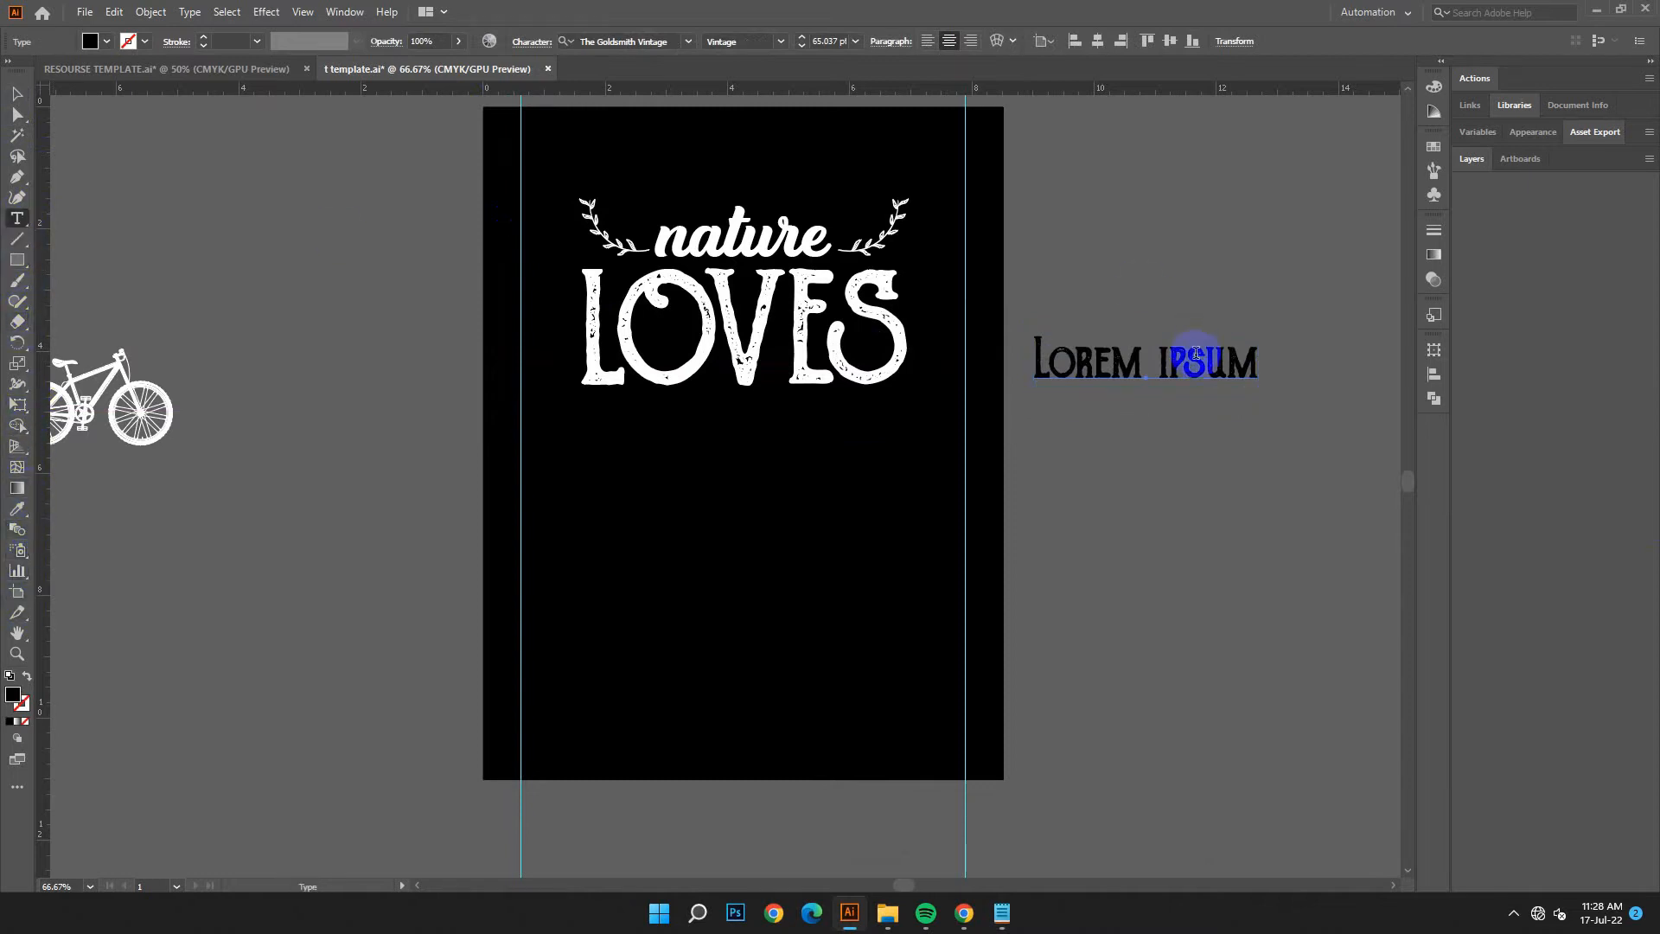
{"action": "left_click_drag", "start_coordinate": [1254, 363], "coordinate": [1, 35]}
{"action": "left_click", "coordinate": [114, 12]}
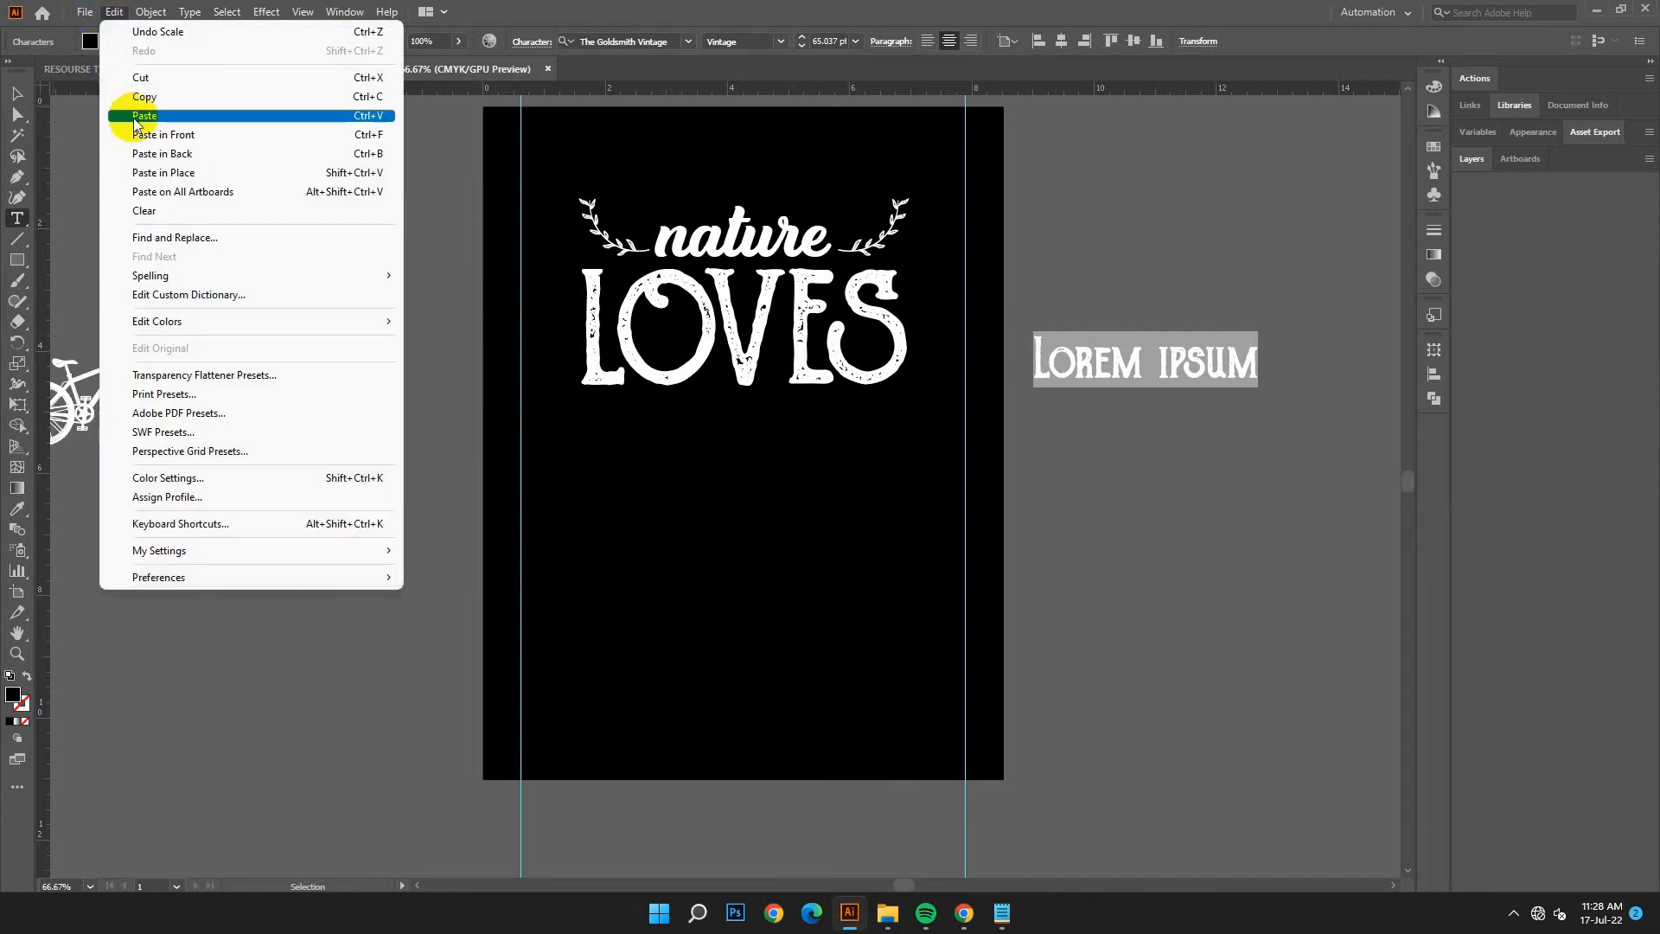
{"action": "left_click", "coordinate": [139, 110]}
{"action": "key", "text": "Escape"}
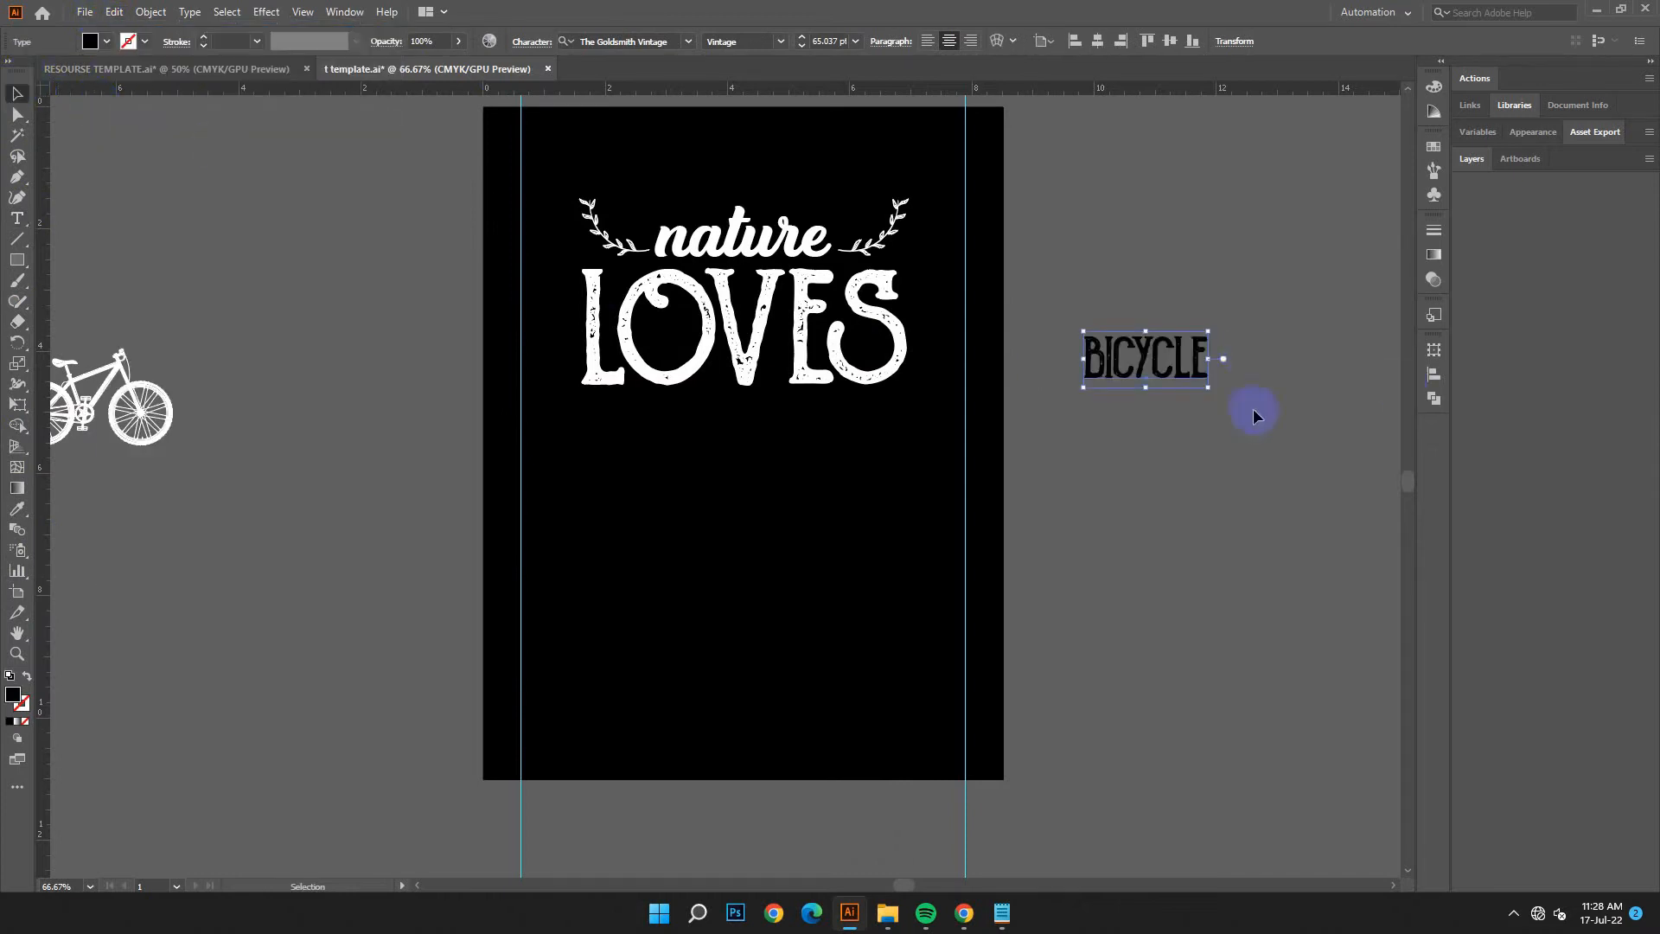
Step: Fill the BICYCLE text with white (FFFFFF)
{"action": "double_click", "coordinate": [8, 700]}
{"action": "left_click_drag", "start_coordinate": [294, 405], "coordinate": [236, 343]}
{"action": "left_click", "coordinate": [661, 360]}
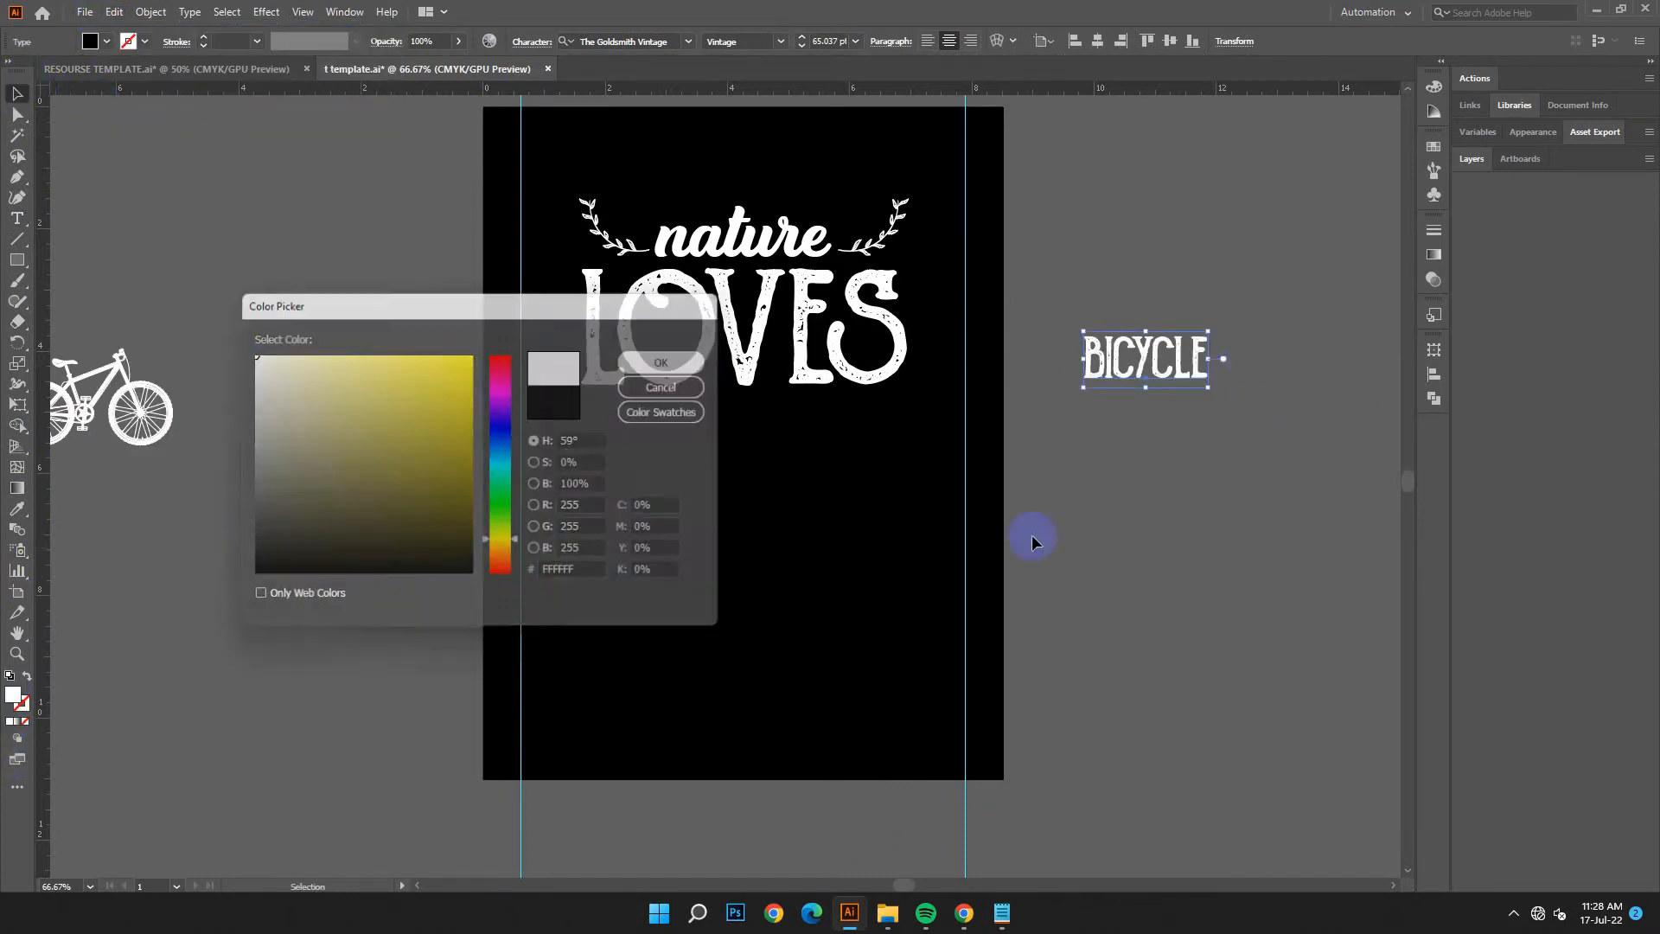
{"action": "left_click", "coordinate": [1038, 541]}
Step: Place BICYCLE directly below LOVES and centre it horizontally on the artboard
{"action": "left_click_drag", "start_coordinate": [1076, 390], "coordinate": [758, 453]}
{"action": "left_click", "coordinate": [1067, 46]}
{"action": "left_click", "coordinate": [783, 449]}
{"action": "left_click", "coordinate": [1138, 288]}
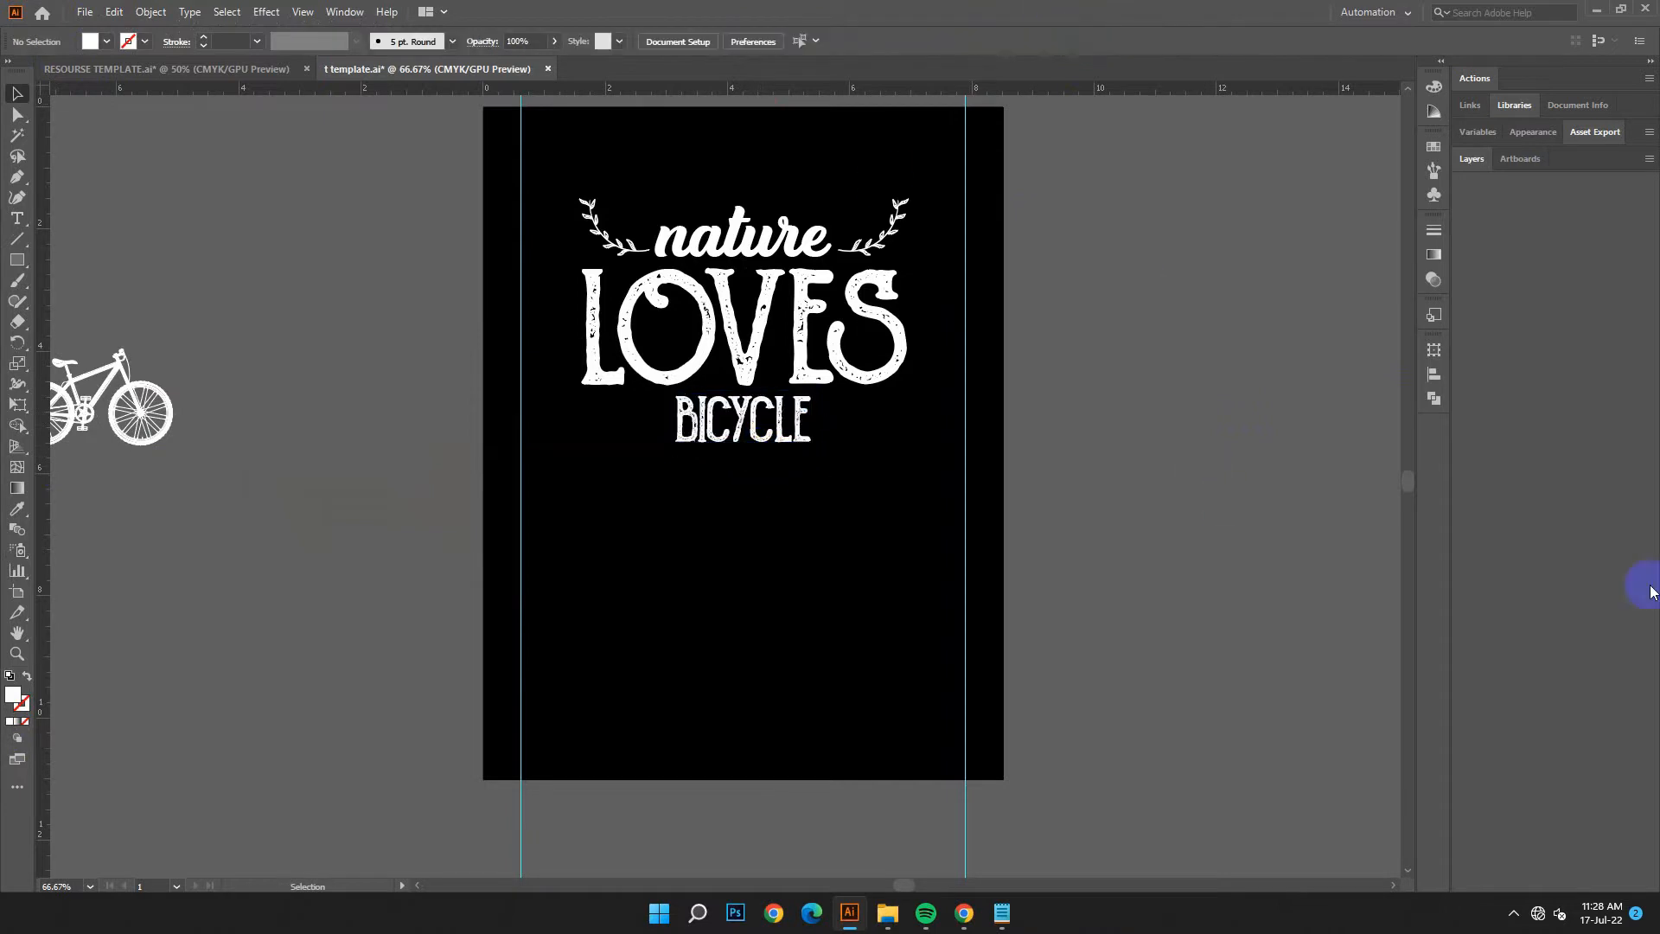
Step: Place the white bicycle graphic directly beside the B of BICYCLE, under the L of LOVES
{"action": "left_click_drag", "start_coordinate": [169, 446], "coordinate": [650, 421]}
{"action": "left_click", "coordinate": [604, 558]}
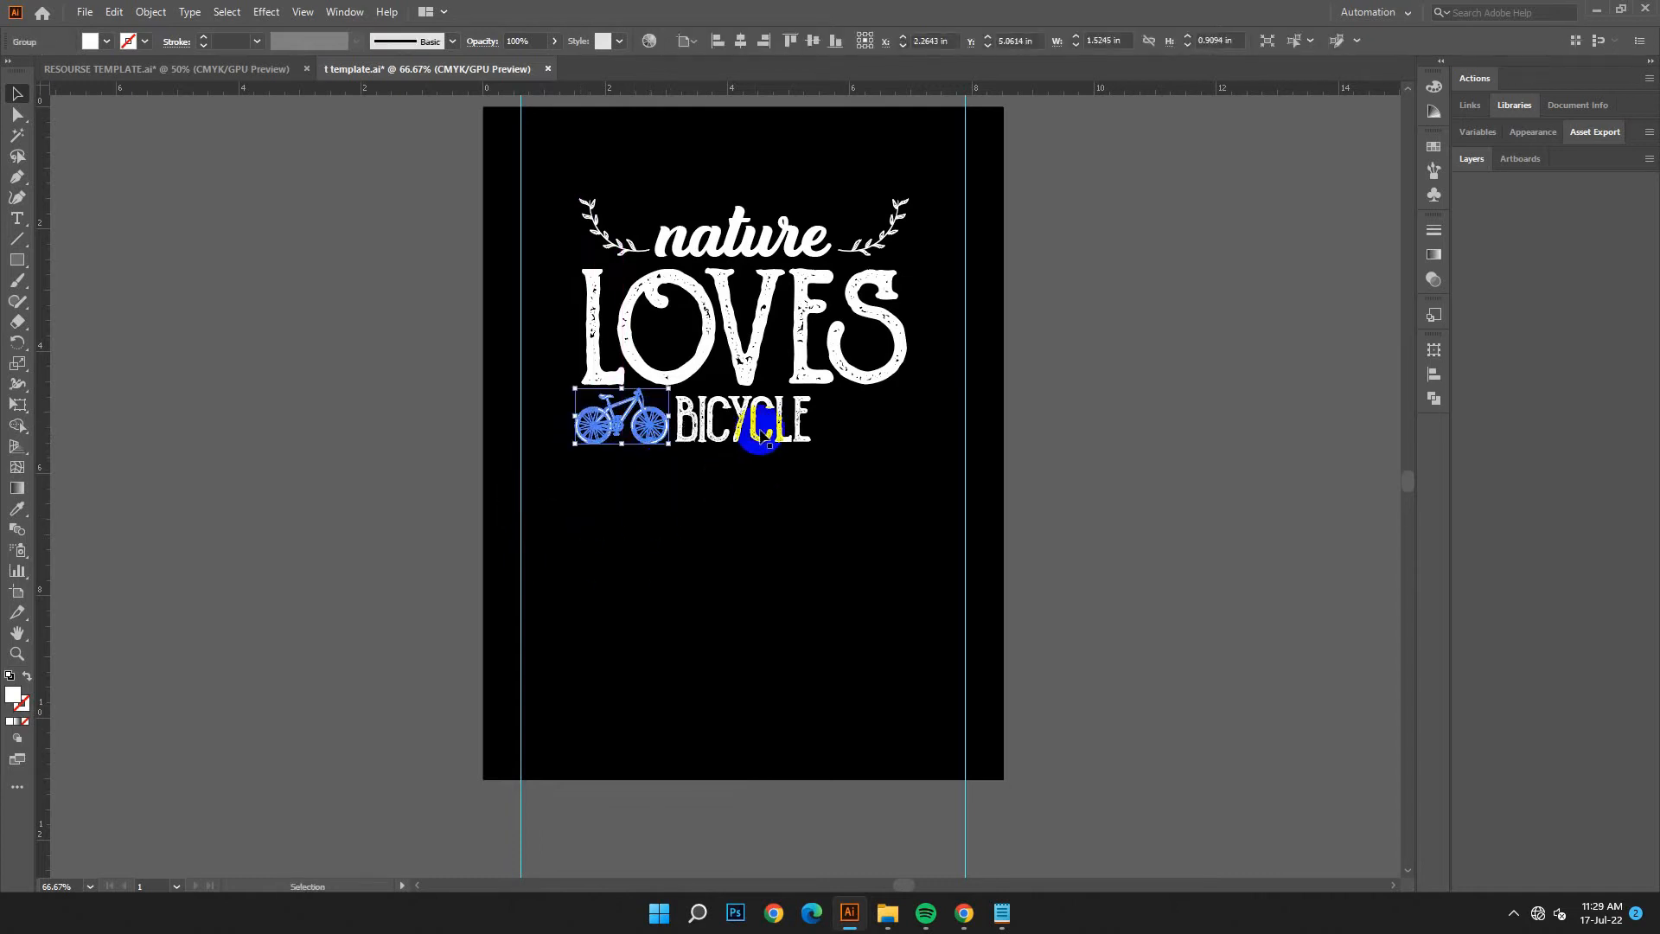
{"action": "left_click", "coordinate": [761, 417]}
{"action": "left_click", "coordinate": [703, 530]}
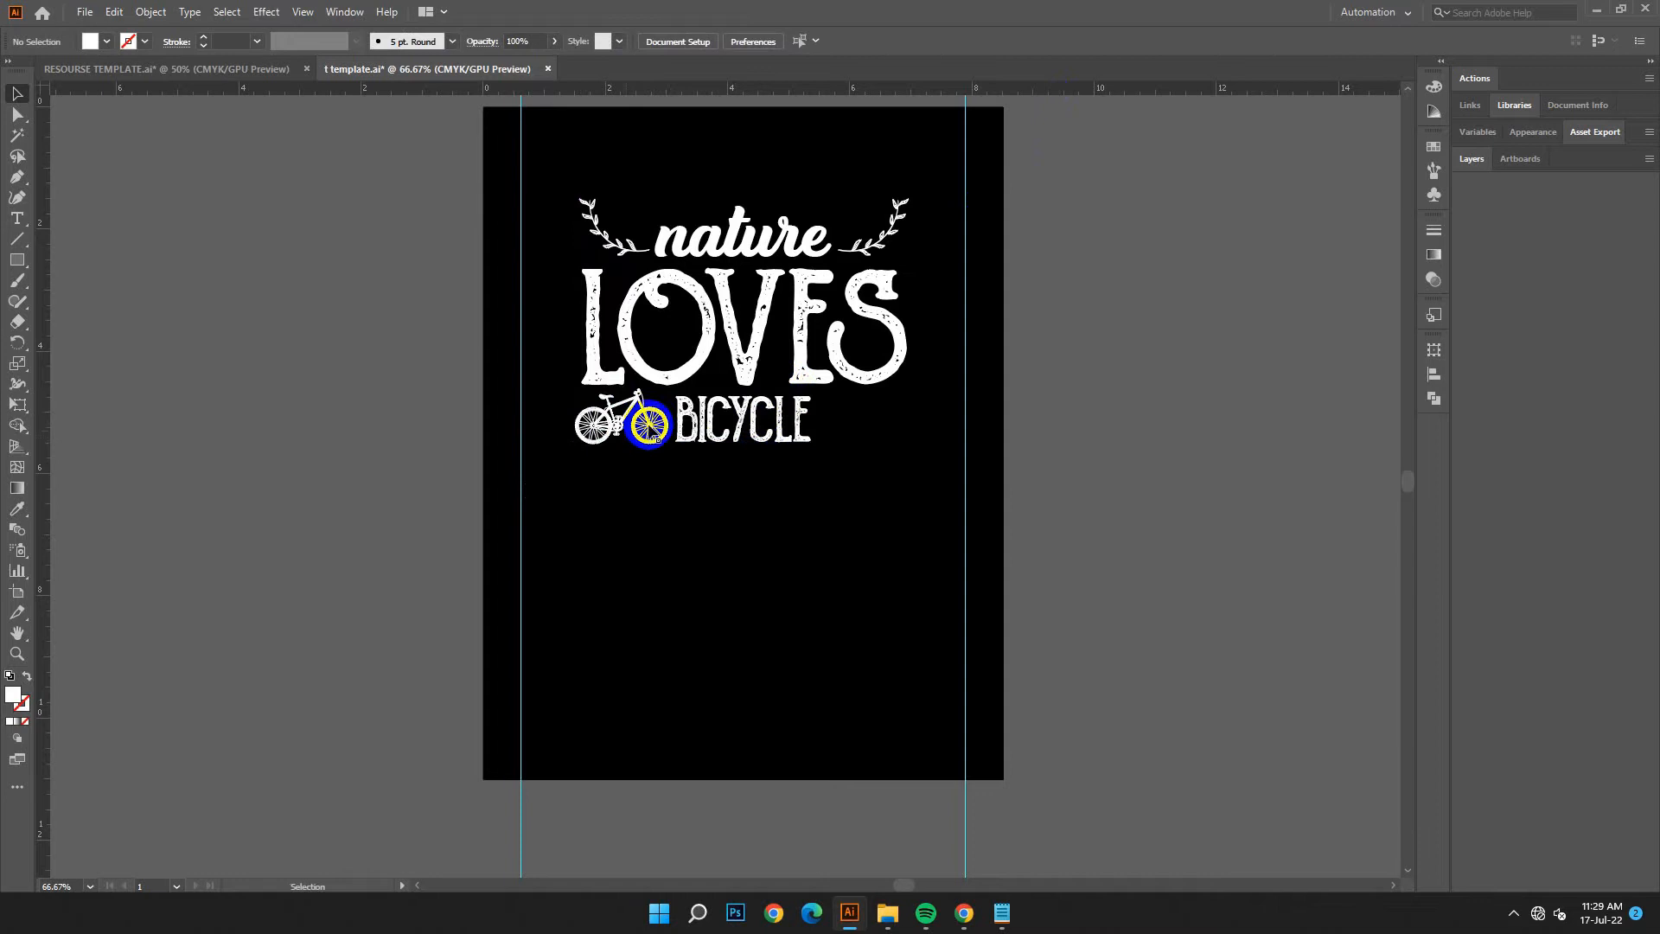
{"action": "left_click", "coordinate": [708, 443]}
{"action": "right_click", "coordinate": [1066, 271]}
{"action": "left_click", "coordinate": [1129, 395]}
{"action": "left_click", "coordinate": [1072, 406]}
Step: Bottom-align the bicycle graphic and the word BICYCLE relative to the selection
{"action": "left_click", "coordinate": [650, 424]}
{"action": "left_click", "coordinate": [786, 437], "text": "shift"}
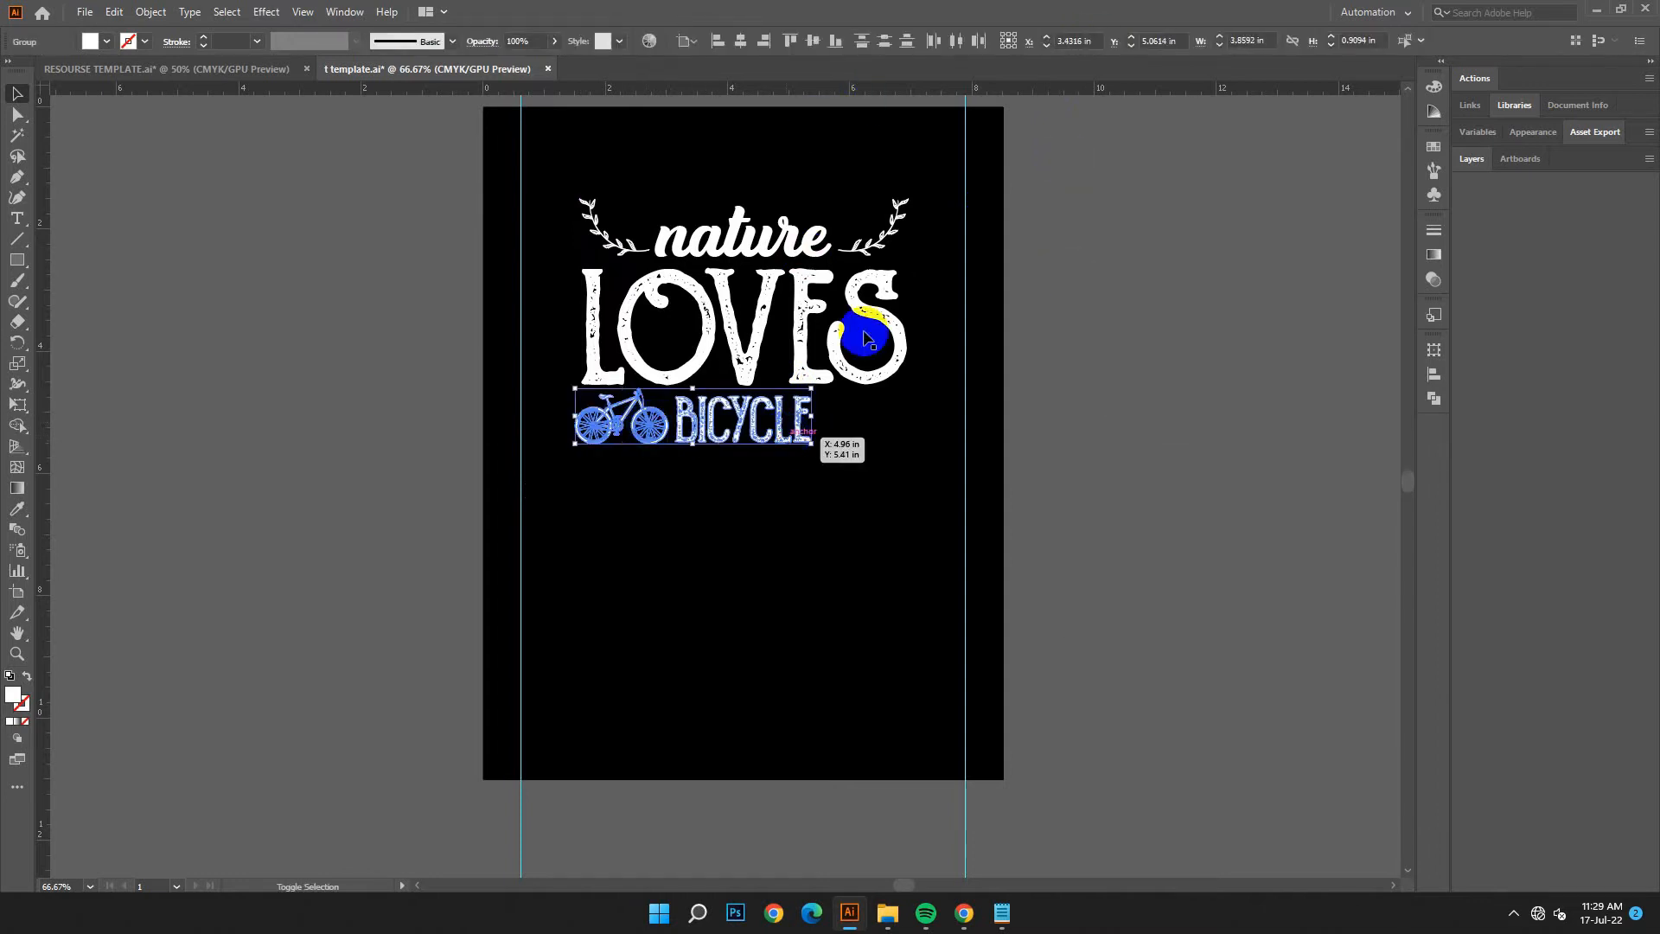
{"action": "left_click", "coordinate": [834, 42]}
{"action": "left_click", "coordinate": [119, 19]}
{"action": "left_click", "coordinate": [134, 33]}
{"action": "left_click", "coordinate": [689, 42]}
{"action": "left_click", "coordinate": [714, 62]}
{"action": "left_click", "coordinate": [815, 43]}
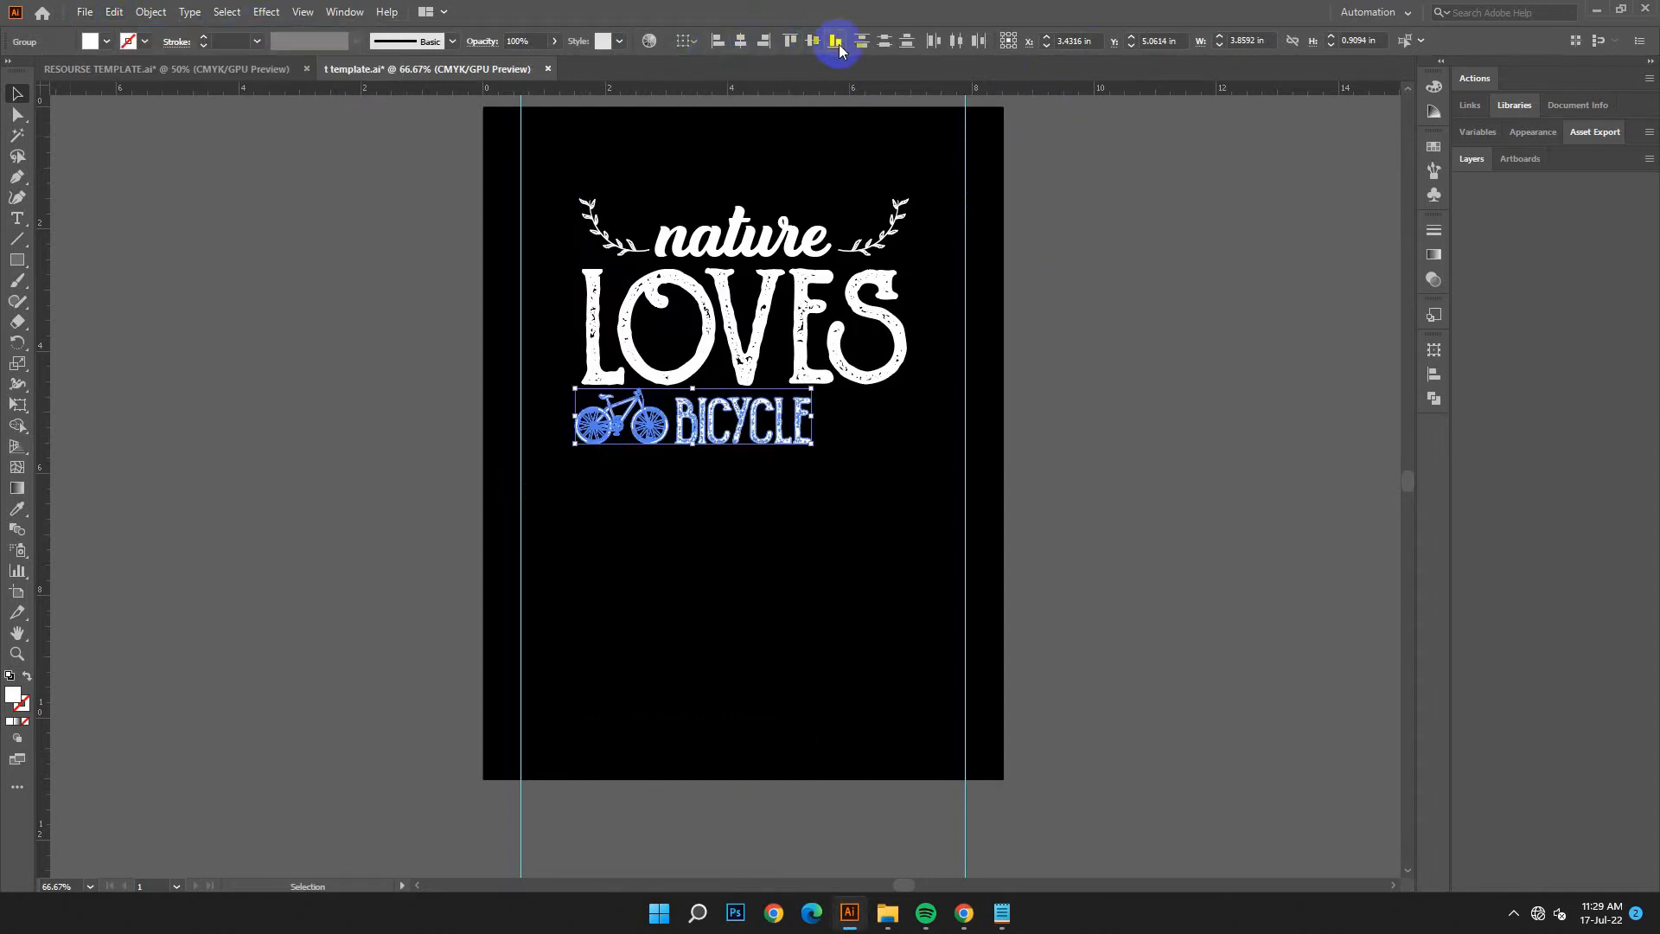
{"action": "left_click", "coordinate": [806, 471]}
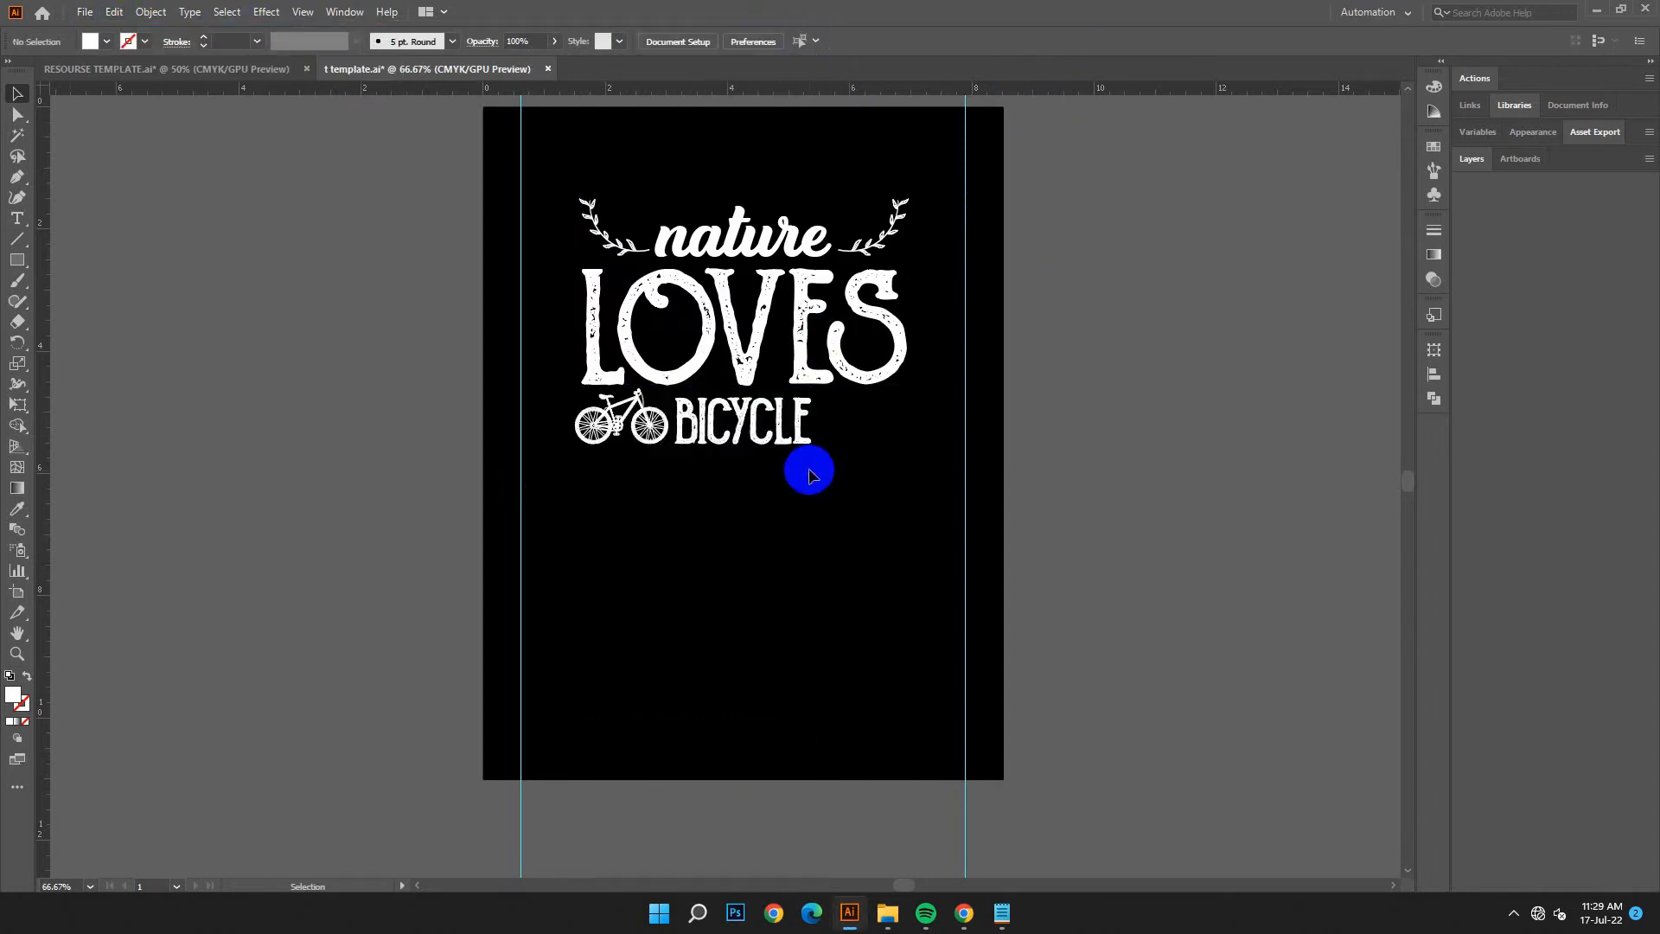
Step: Create a horizontally mirrored copy of the bicycle graphic with Reflect
{"action": "right_click", "coordinate": [619, 430]}
{"action": "mouse_move", "coordinate": [683, 628]}
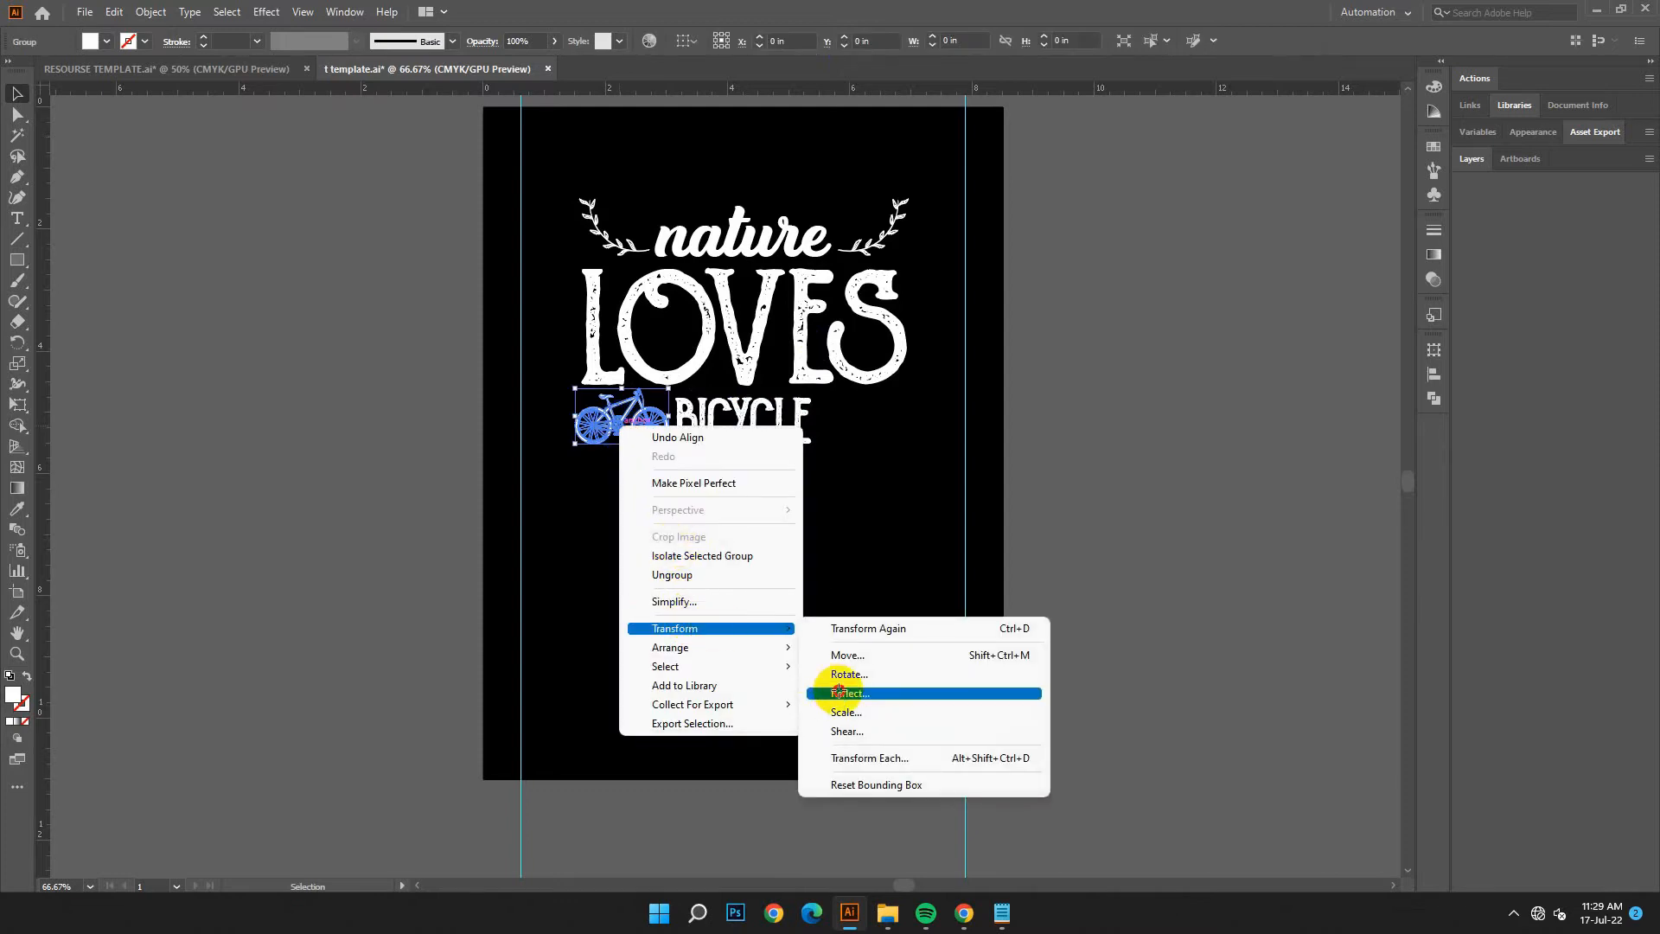
{"action": "left_click", "coordinate": [838, 692]}
{"action": "left_click", "coordinate": [1297, 642]}
{"action": "left_click", "coordinate": [656, 452]}
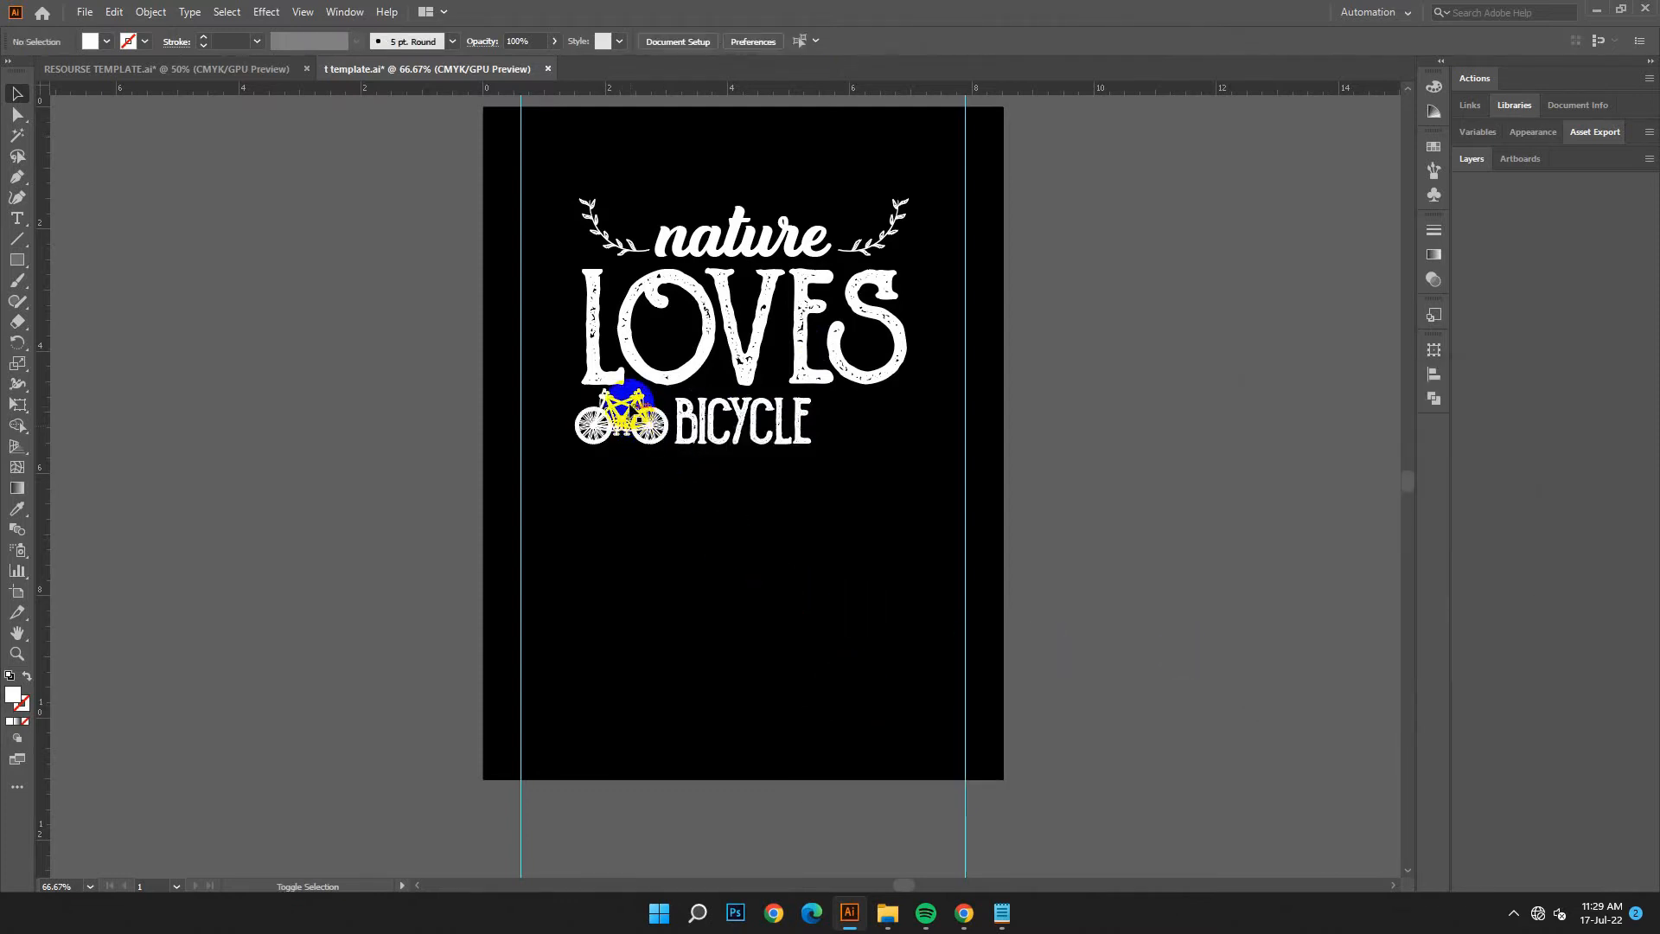
{"action": "left_click_drag", "start_coordinate": [621, 437], "coordinate": [786, 435]}
{"action": "left_click", "coordinate": [113, 12]}
{"action": "left_click", "coordinate": [139, 30]}
Step: Move the right-facing bicycle to the far side of BICYCLE, after the E, and group the two bicycles
{"action": "left_click", "coordinate": [648, 638]}
{"action": "left_click_drag", "start_coordinate": [619, 444], "coordinate": [859, 469]}
{"action": "left_click", "coordinate": [593, 430]}
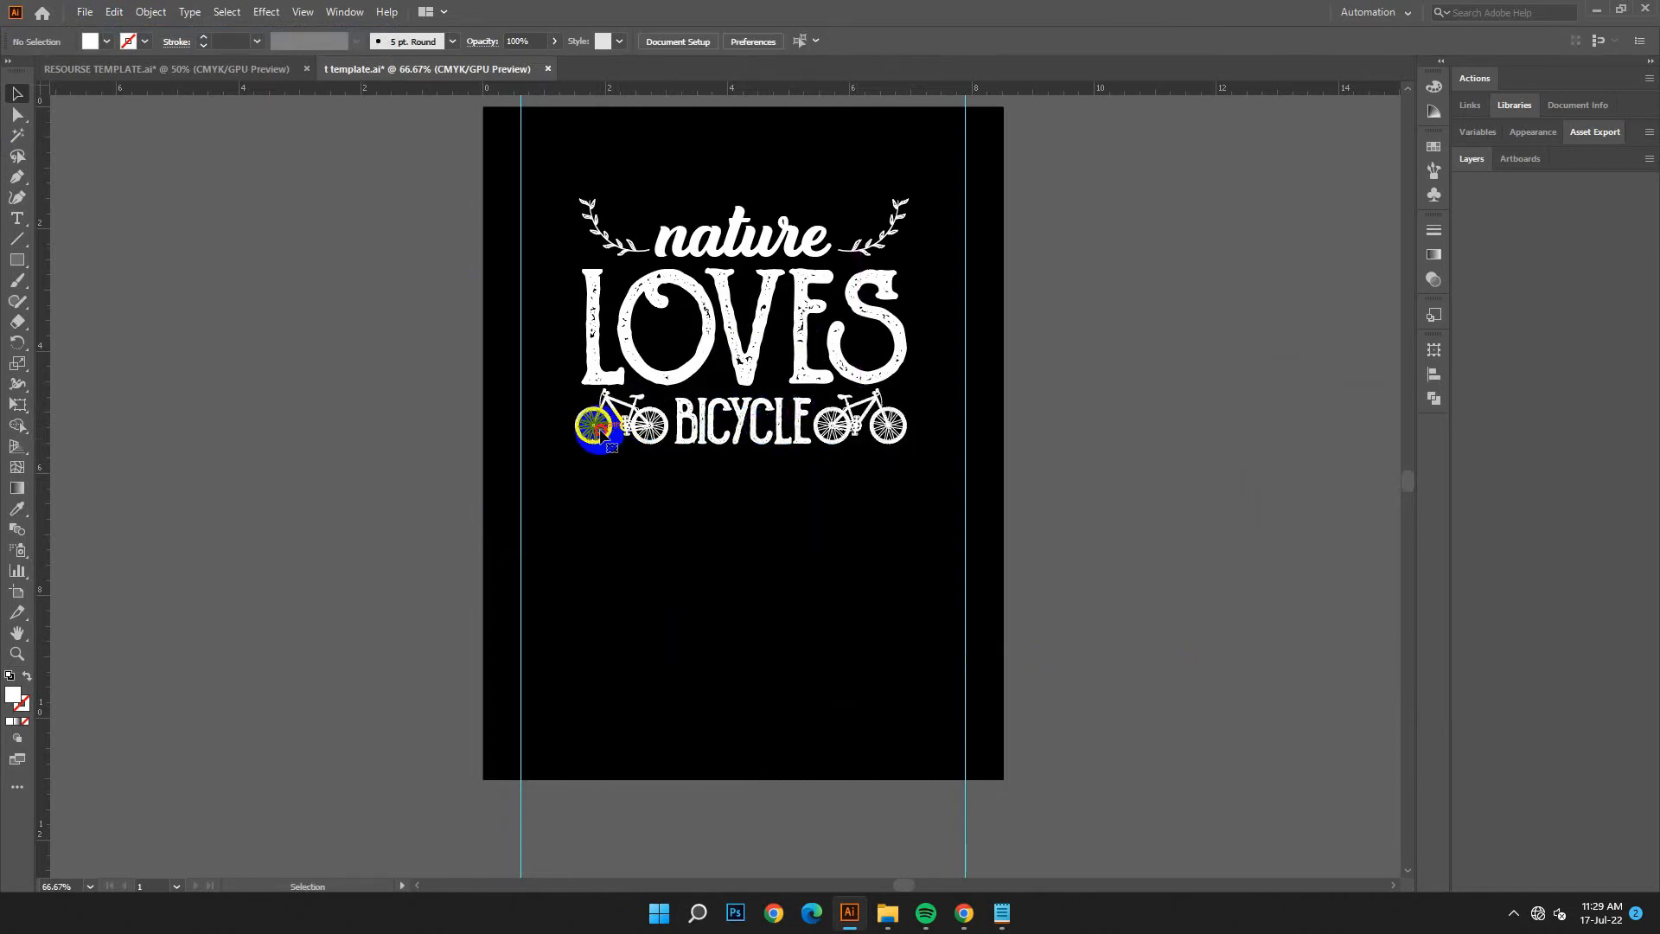
{"action": "left_click", "coordinate": [837, 424], "text": "shift"}
{"action": "key", "text": "ctrl+g"}
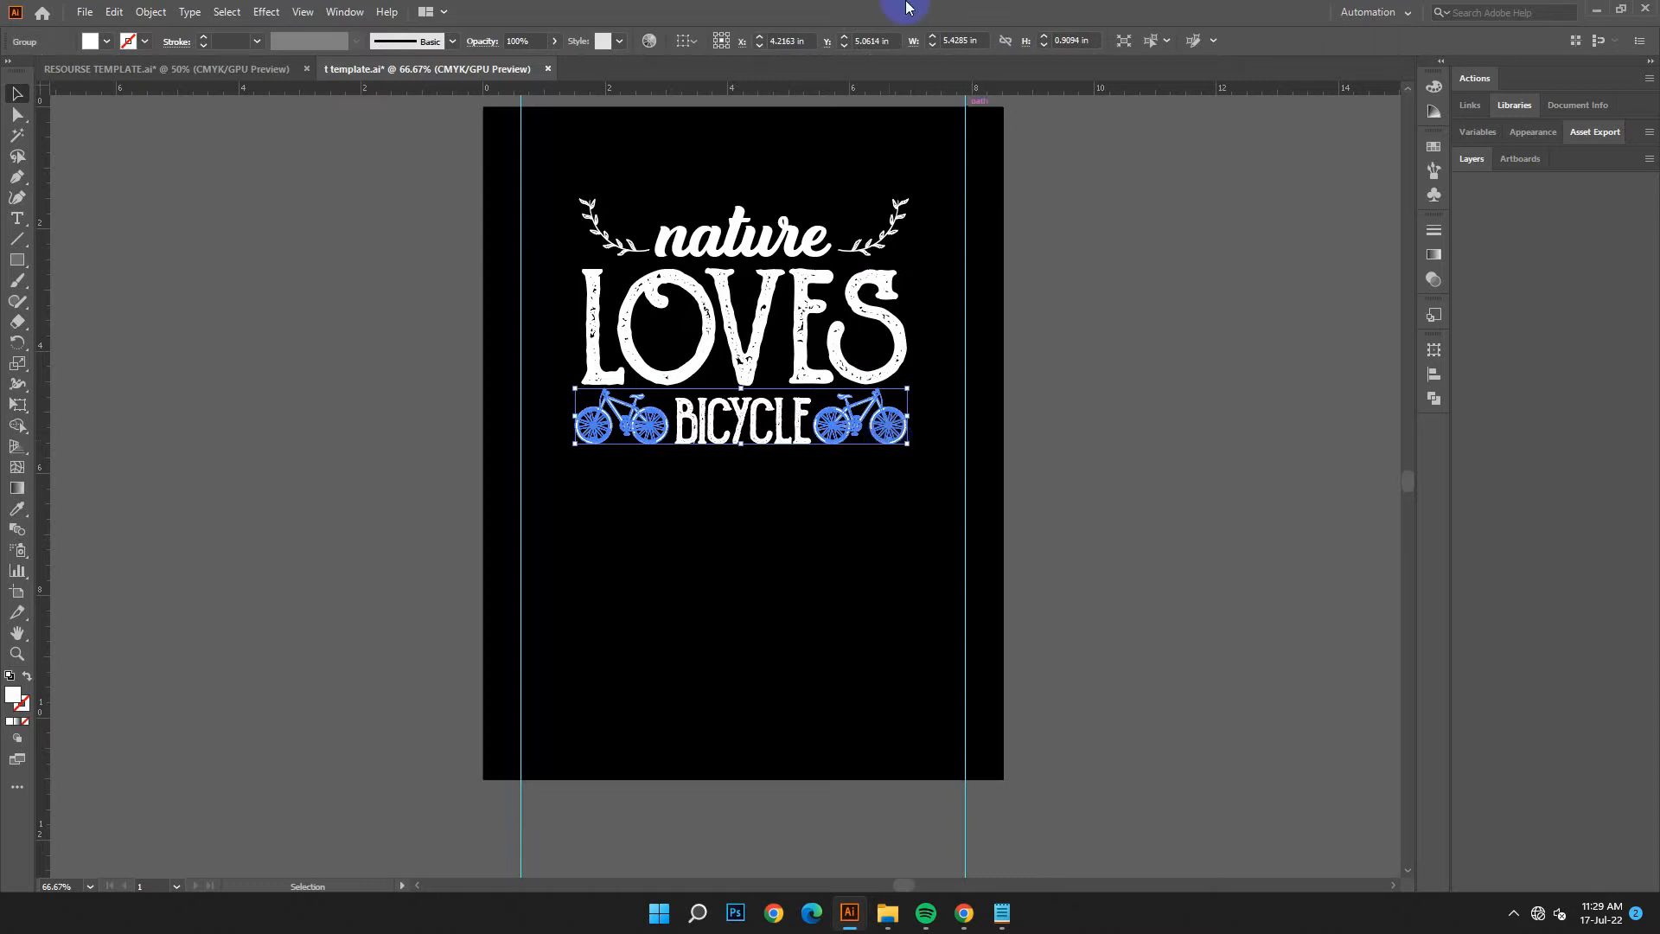
Step: Centre the grouped bicycles horizontally relative to the artboard
{"action": "left_click", "coordinate": [1435, 371]}
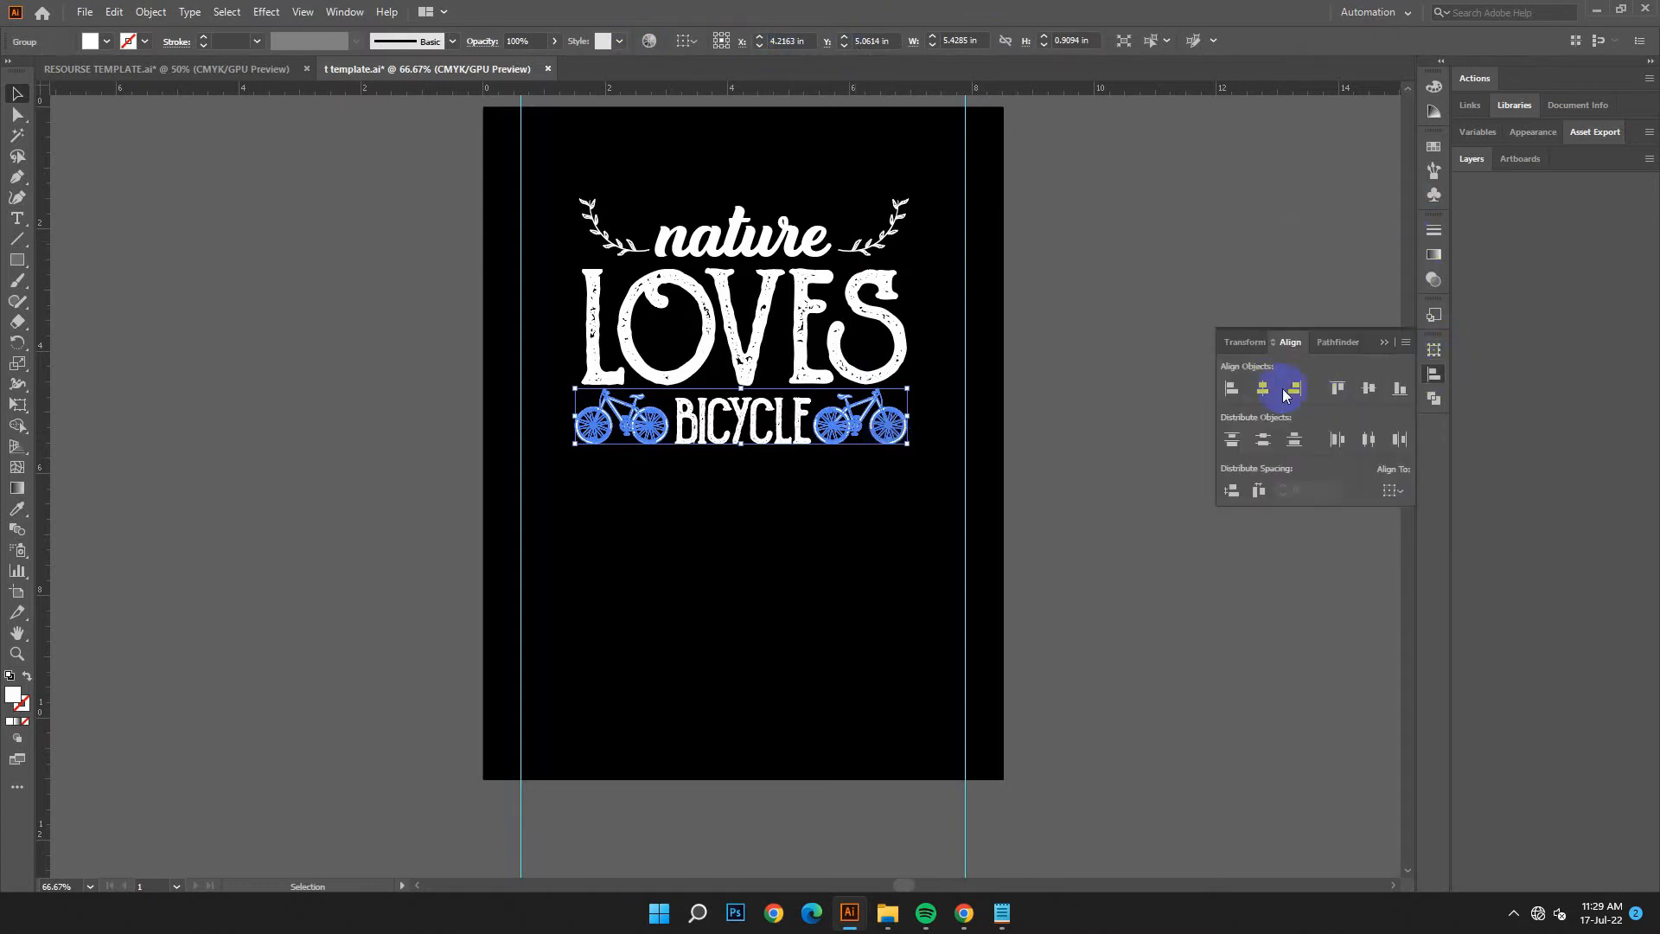
{"action": "left_click", "coordinate": [1387, 491]}
{"action": "left_click", "coordinate": [1392, 543]}
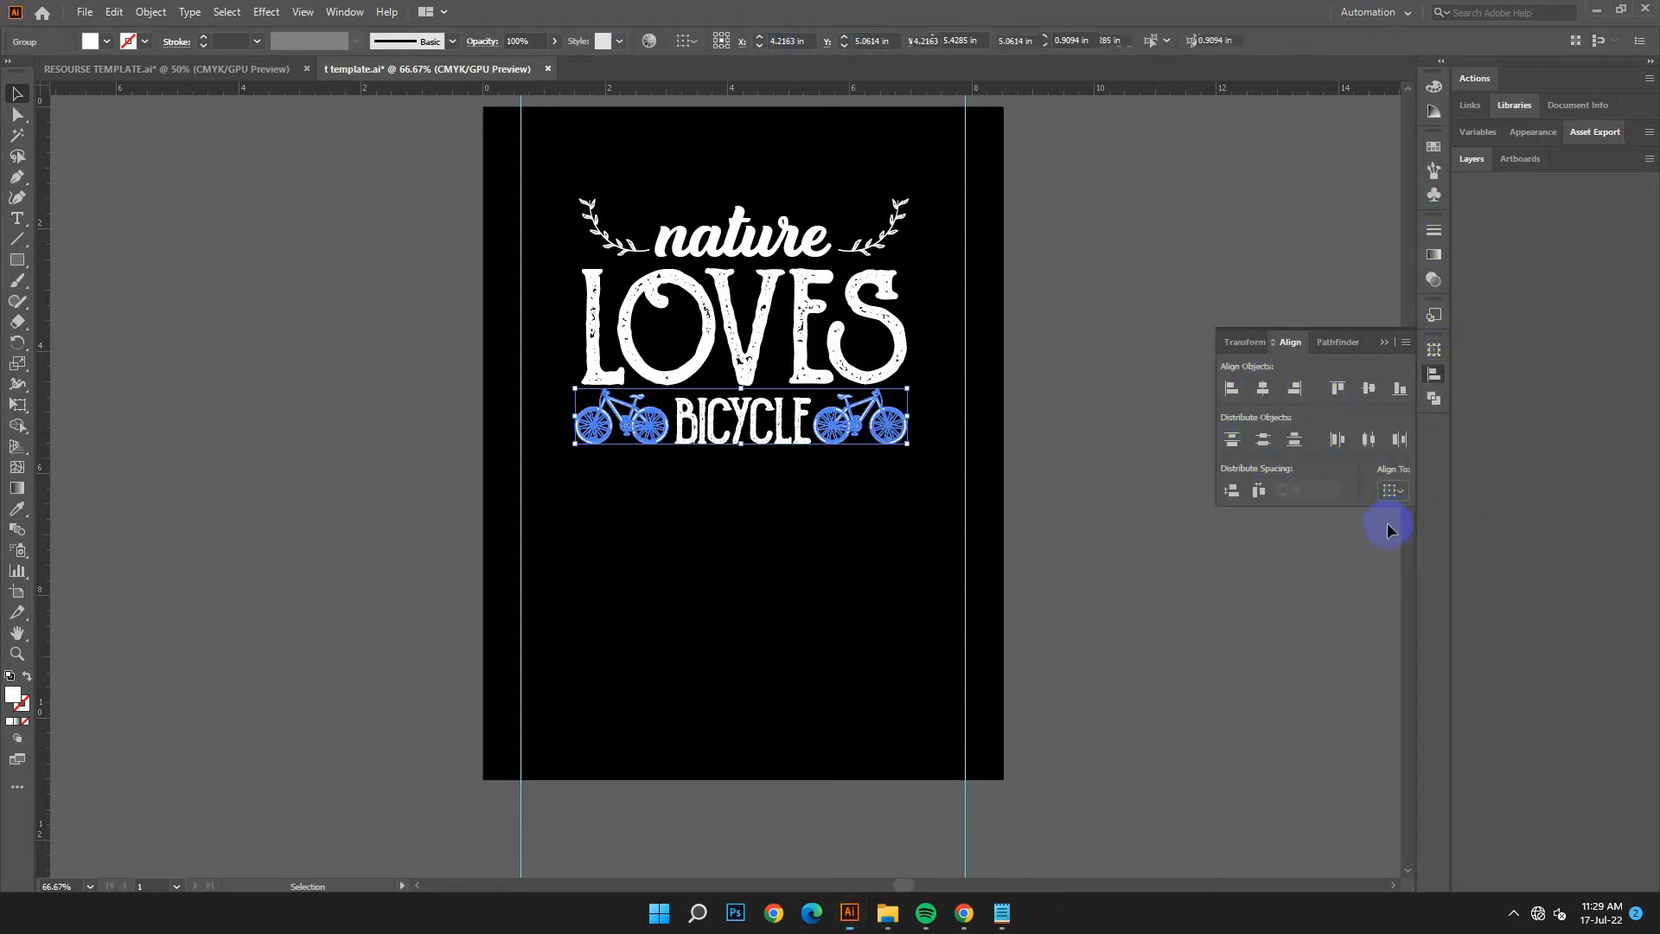
{"action": "left_click", "coordinate": [1261, 389]}
{"action": "left_click", "coordinate": [994, 571]}
Step: Centre the word BICYCLE horizontally on the artboard
{"action": "left_click", "coordinate": [808, 420]}
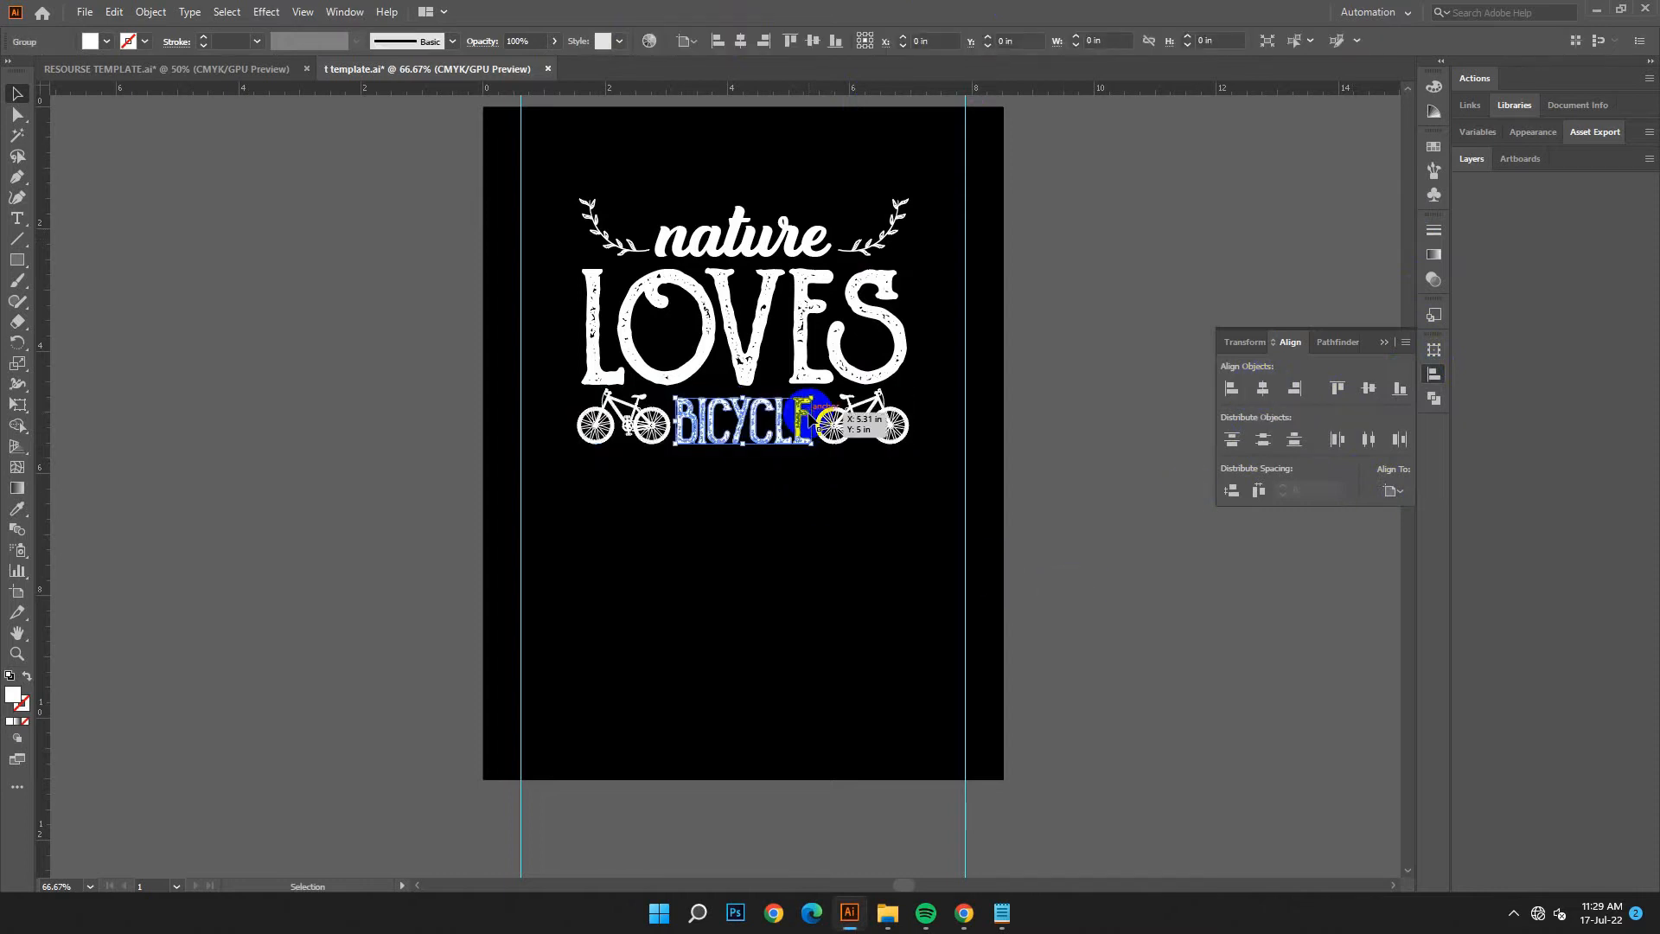
{"action": "left_click", "coordinate": [1262, 391]}
{"action": "left_click", "coordinate": [1108, 569]}
{"action": "left_click", "coordinate": [1443, 383]}
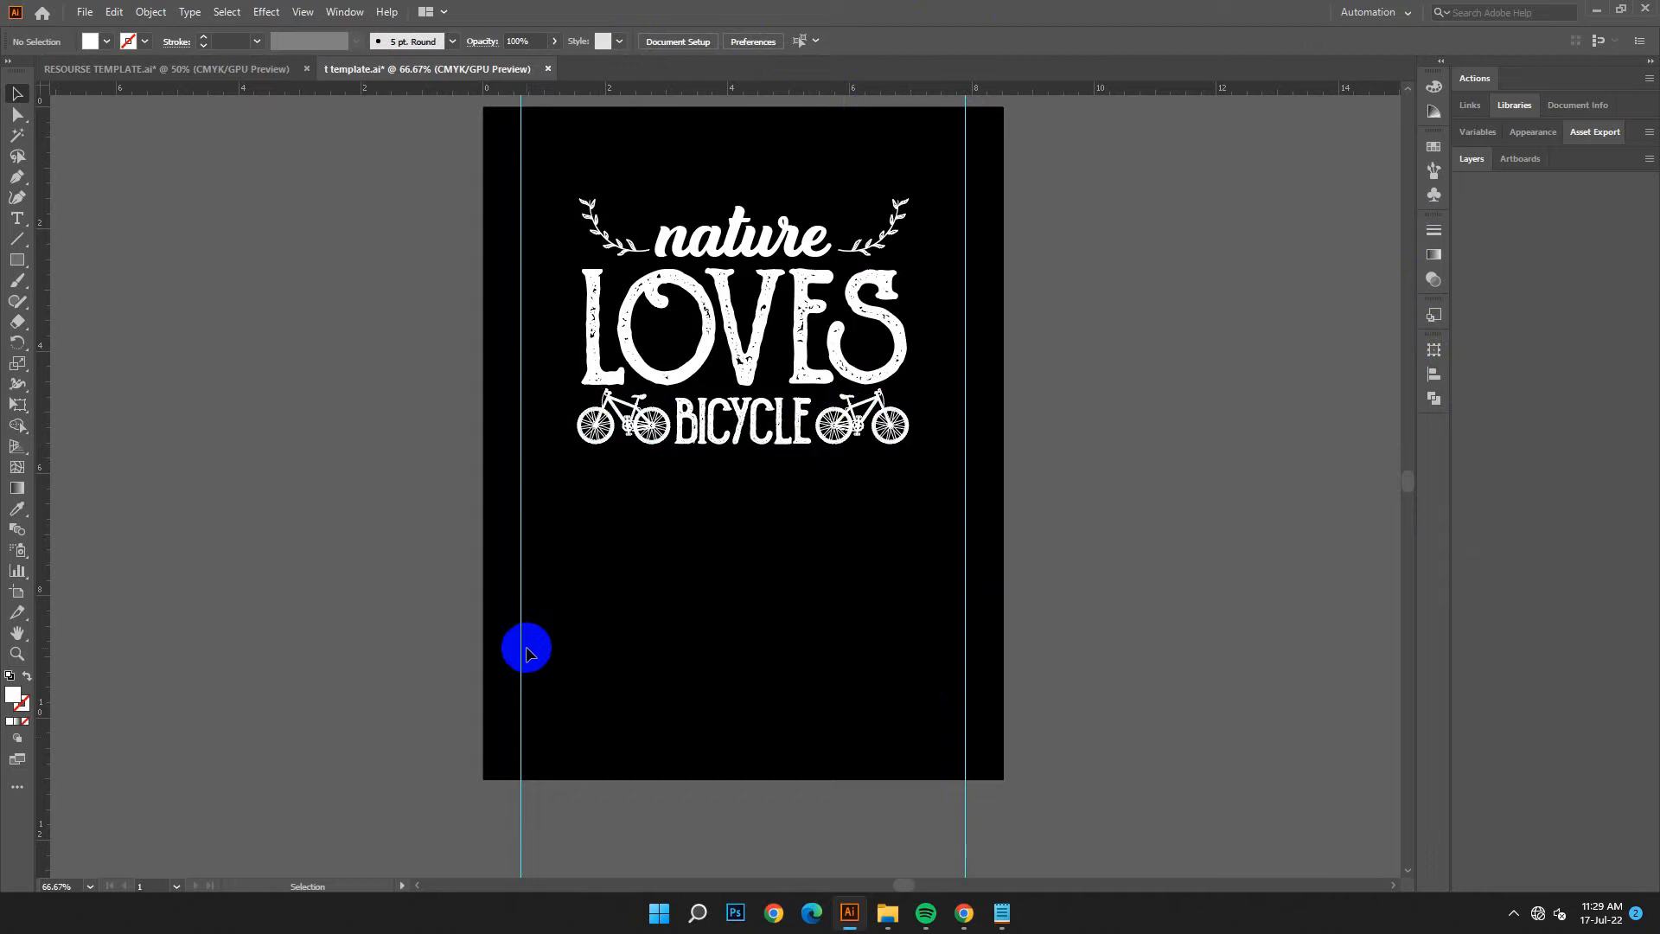
Step: Draw a thin white horizontal rectangle beneath the BICYCLE row, spanning the full width of the lettering
{"action": "scroll", "coordinate": [779, 556], "scroll_direction": "down", "scroll_amount": 1}
{"action": "scroll", "coordinate": [832, 588], "scroll_direction": "down", "scroll_amount": 2}
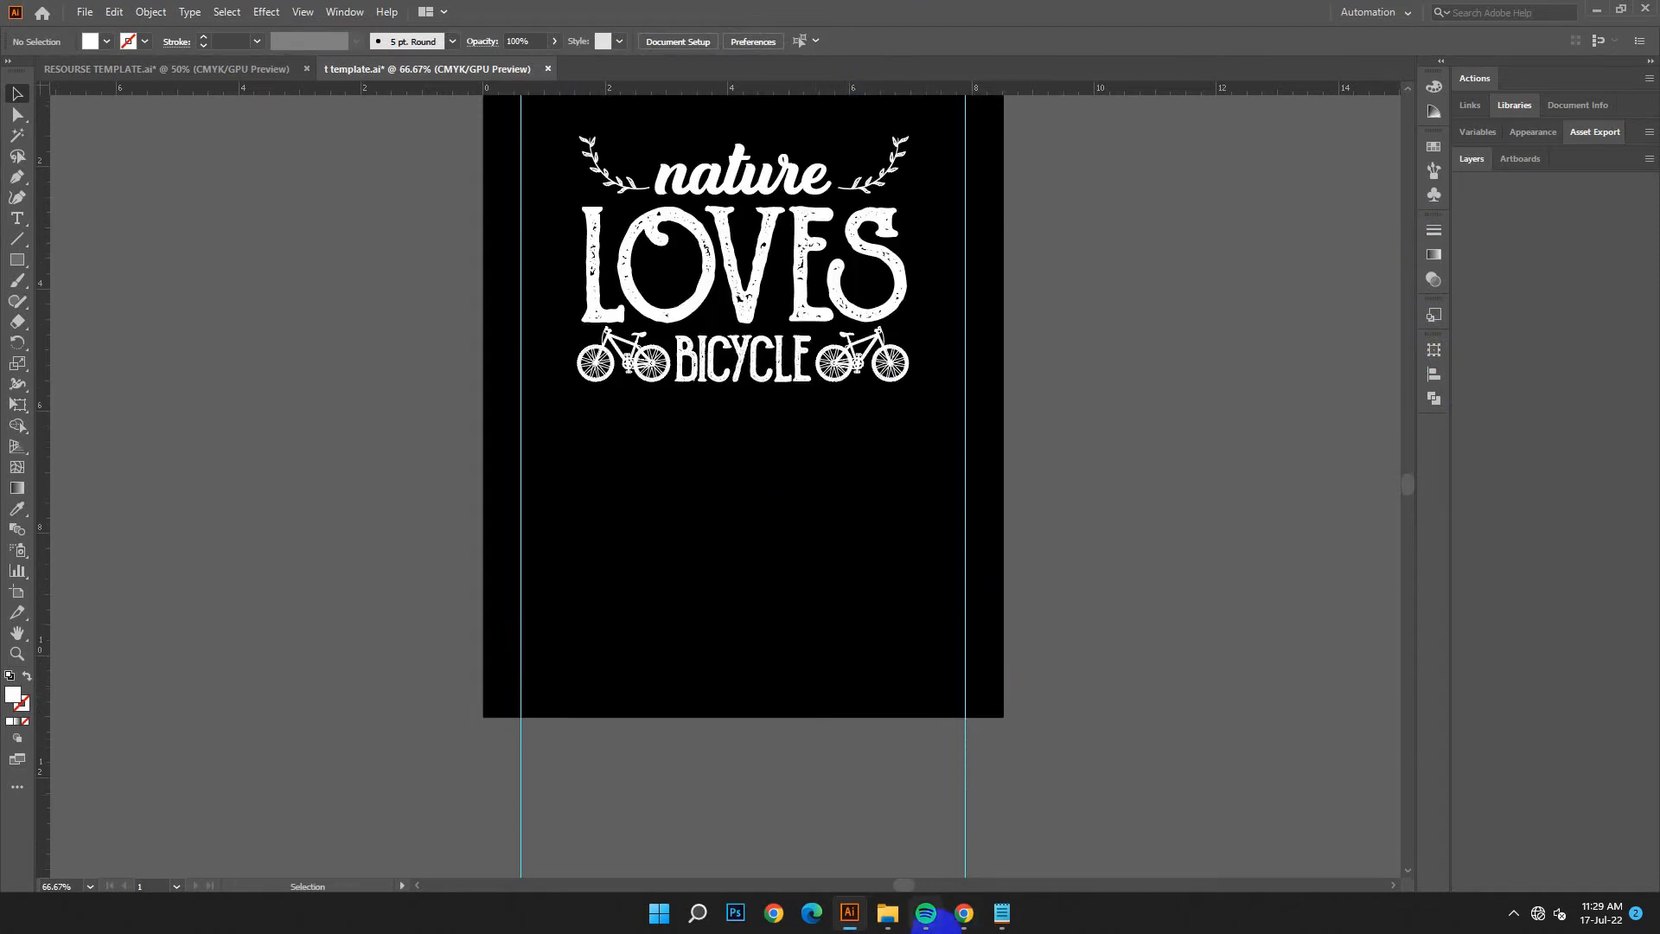
{"action": "left_click", "coordinate": [1003, 915]}
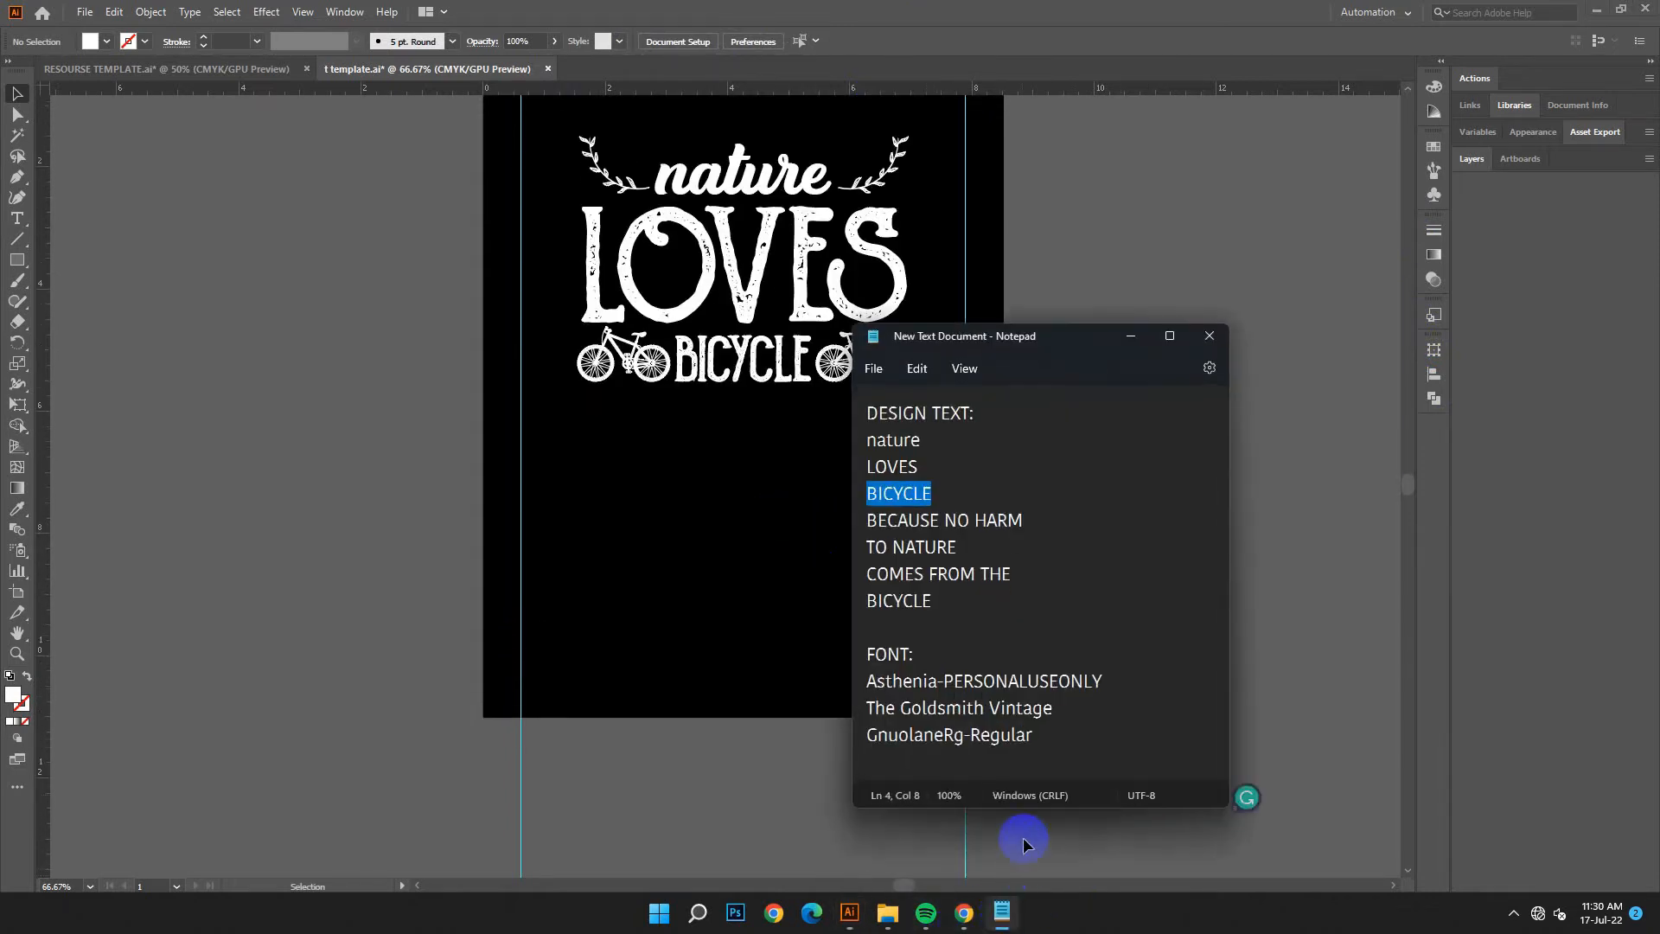
{"action": "left_click", "coordinate": [1107, 519]}
{"action": "left_click", "coordinate": [7, 209]}
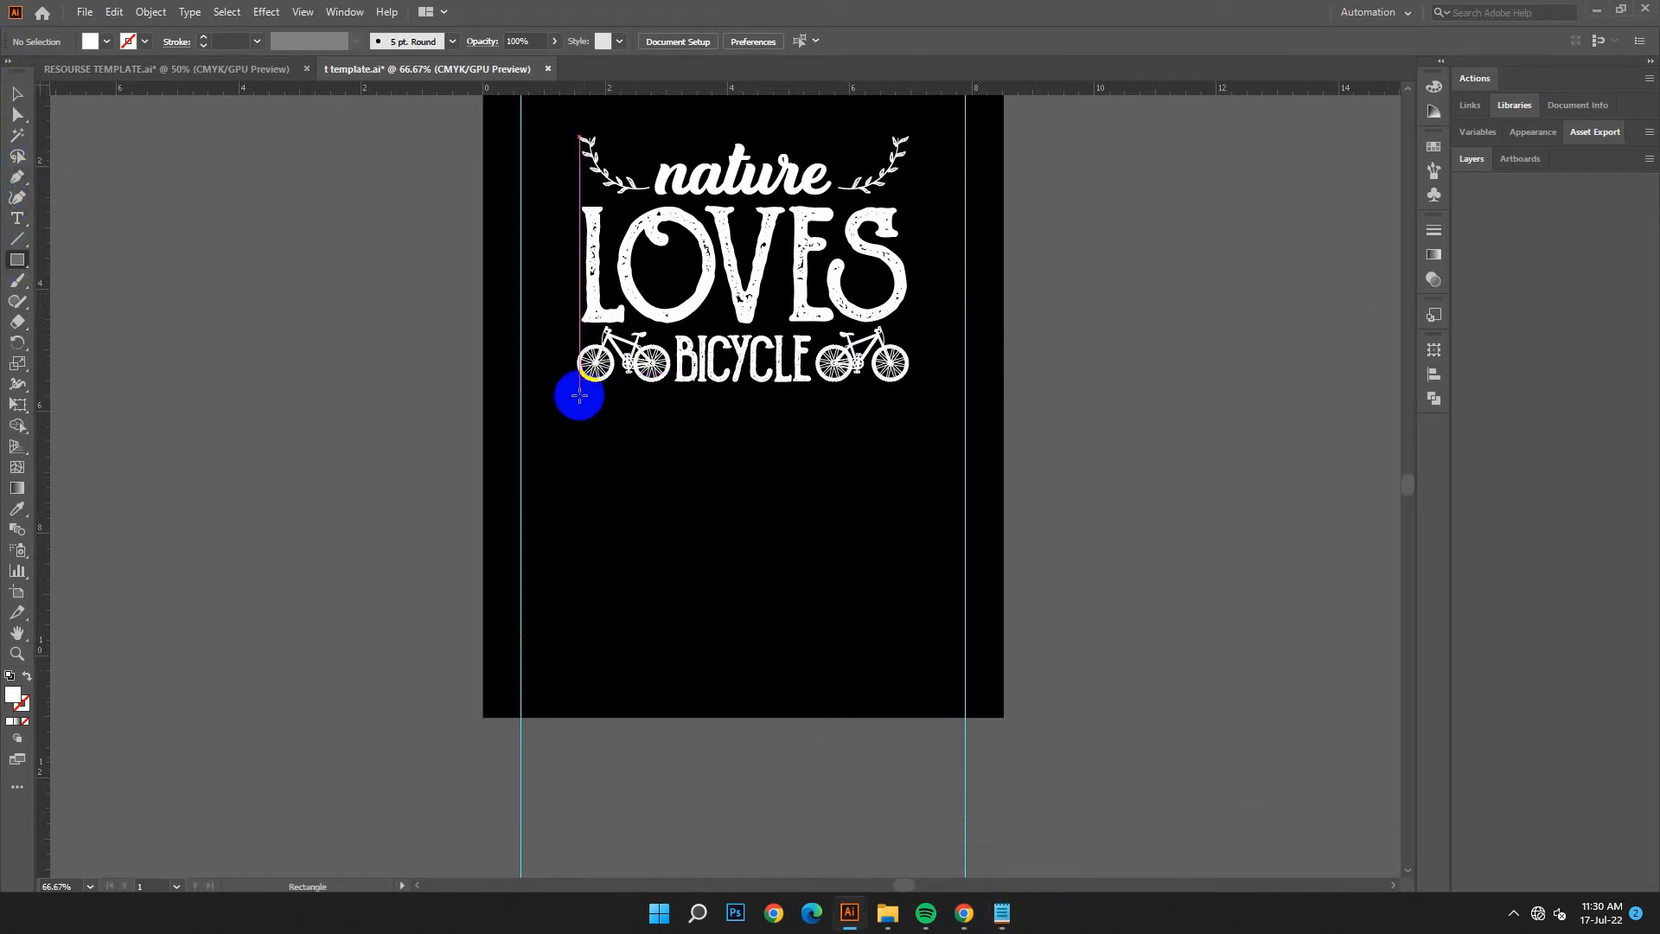
{"action": "left_click_drag", "start_coordinate": [579, 396], "coordinate": [908, 397]}
{"action": "key", "text": "v"}
Step: Nudge the thin white bar up closer to the bicycles and place a copy below it, leaving room for one text line
{"action": "key", "text": "Up"}
{"action": "key", "text": "Up"}
{"action": "key", "text": "Up"}
{"action": "key", "text": "Up"}
{"action": "key", "text": "Up"}
{"action": "key", "text": "Up"}
{"action": "key", "text": "Up"}
{"action": "left_click_drag", "start_coordinate": [855, 404], "coordinate": [856, 445]}
{"action": "left_click", "coordinate": [781, 564]}
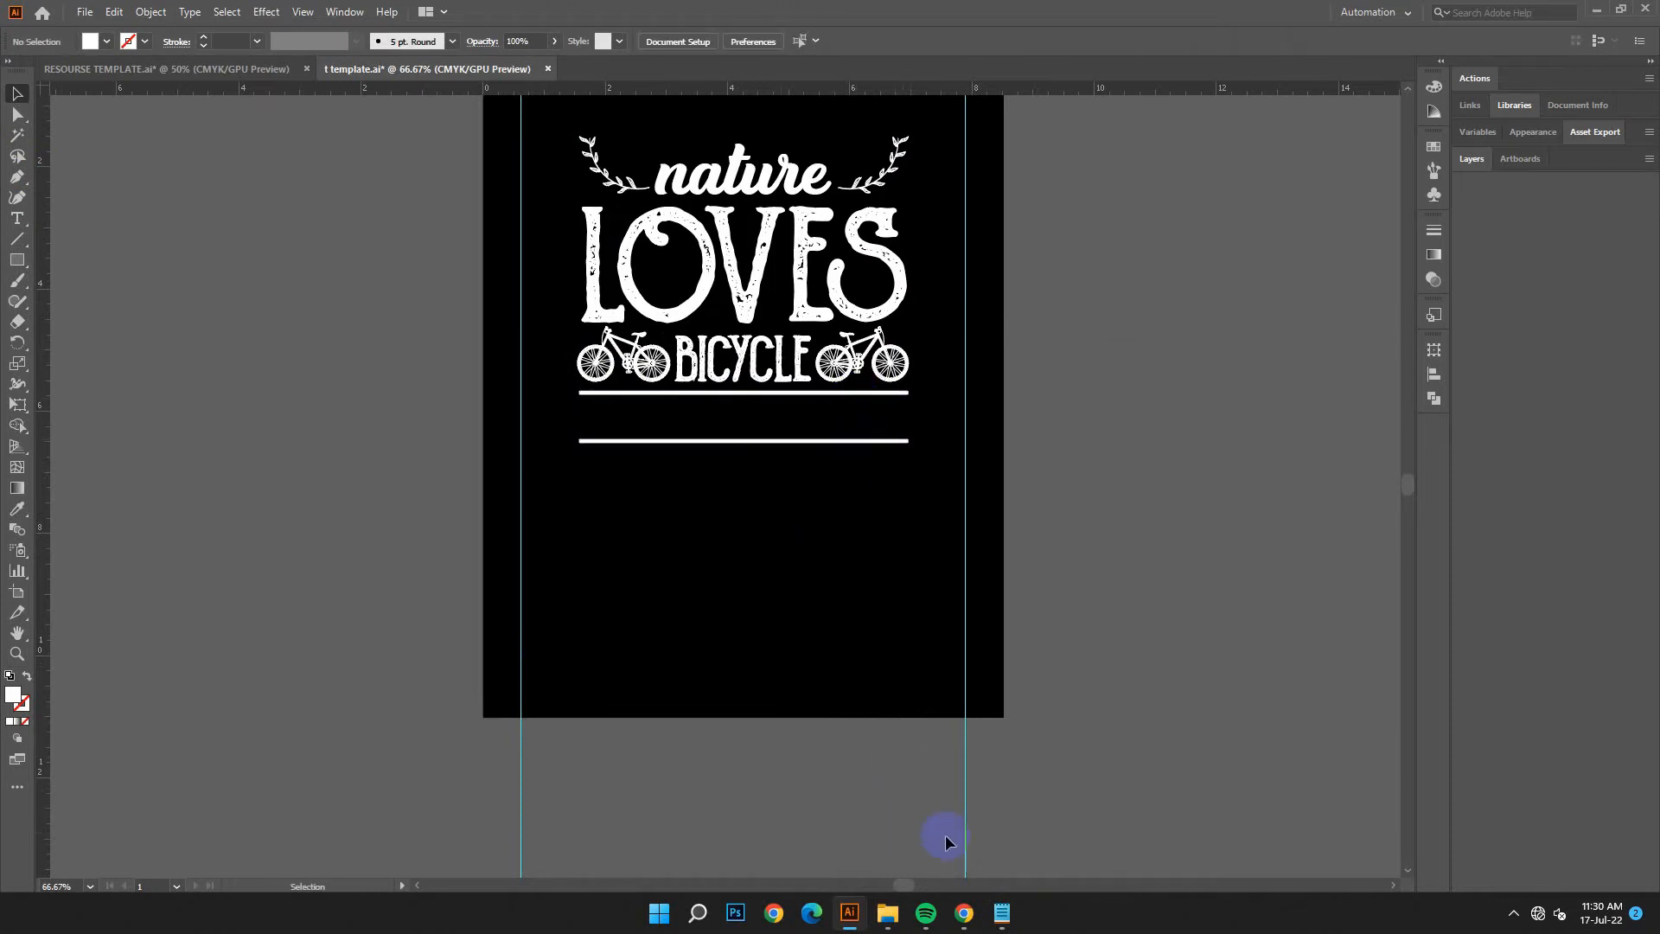
Step: Copy the line BECAUSE NO HARM from the design text in Notepad
{"action": "left_click", "coordinate": [1001, 913]}
{"action": "left_click_drag", "start_coordinate": [1023, 519], "coordinate": [869, 520]}
{"action": "right_click", "coordinate": [869, 520]}
{"action": "left_click", "coordinate": [926, 611]}
{"action": "left_click", "coordinate": [1129, 336]}
Step: Add a placeholder point text outside the artboard beside the design and scale it up to about 53 pt
{"action": "key", "text": "t"}
{"action": "left_click", "coordinate": [149, 232]}
{"action": "left_click", "coordinate": [13, 94]}
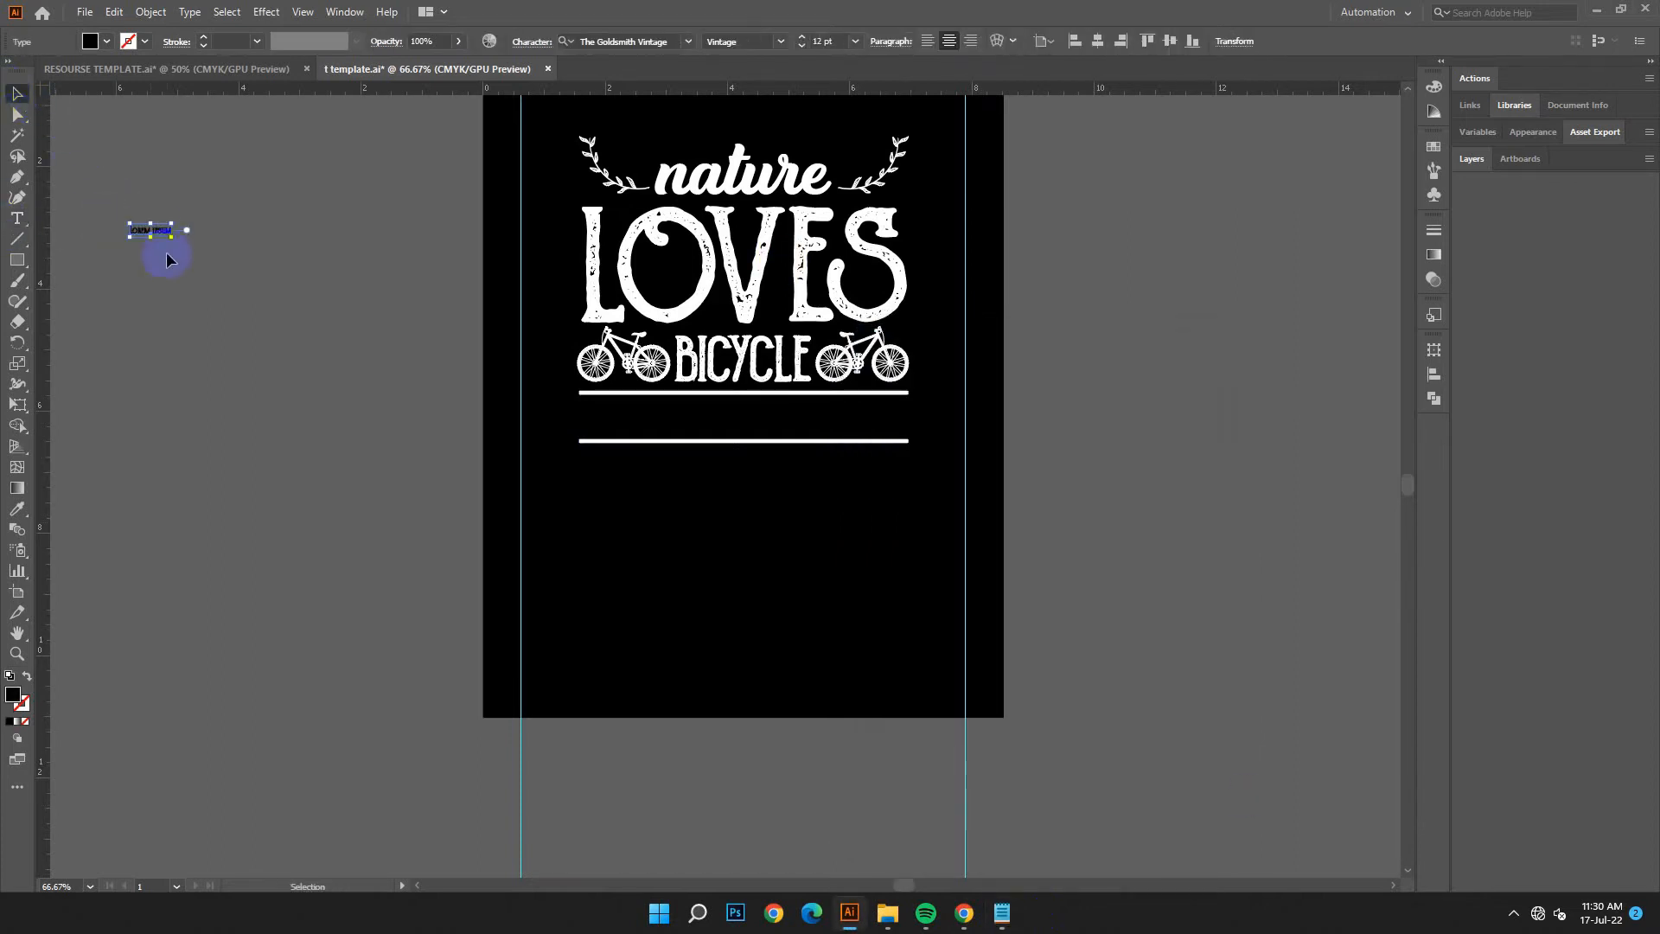
{"action": "left_click_drag", "start_coordinate": [217, 267], "coordinate": [130, 249]}
Step: Replace the placeholder text with the copied line BECAUSE NO HARM
{"action": "left_click", "coordinate": [15, 227]}
{"action": "left_click", "coordinate": [114, 12]}
{"action": "left_click", "coordinate": [130, 115]}
{"action": "left_click", "coordinate": [17, 93]}
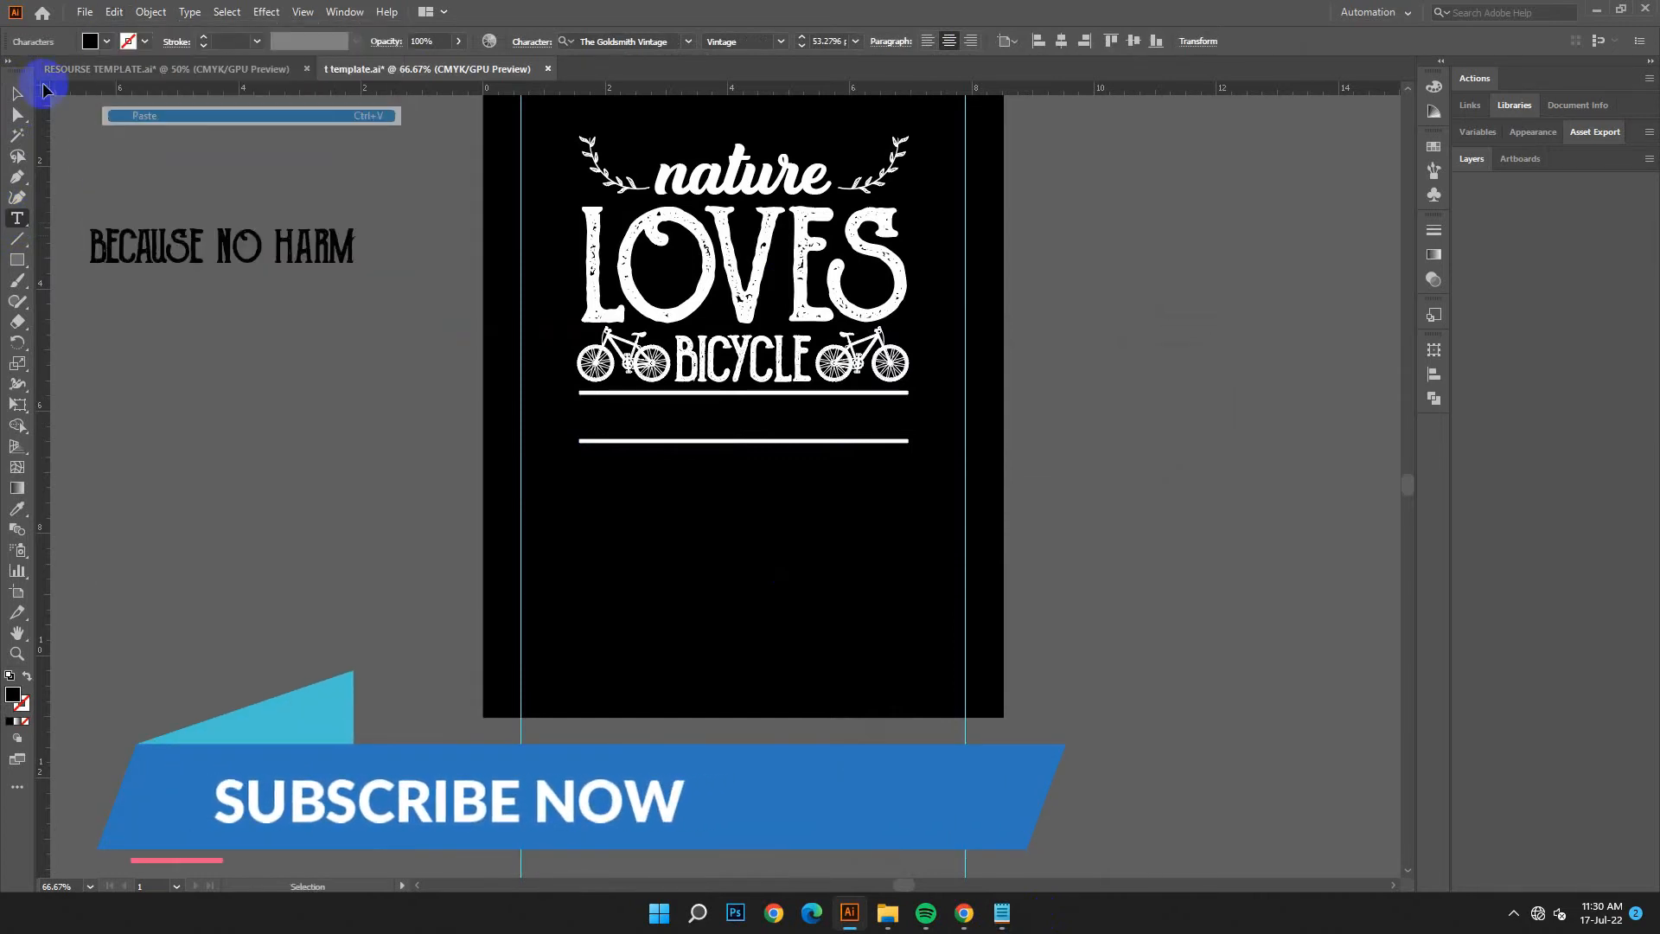
Step: Copy the font name GnuolaneRg-Regular from the font list in Notepad
{"action": "left_click", "coordinate": [1024, 919]}
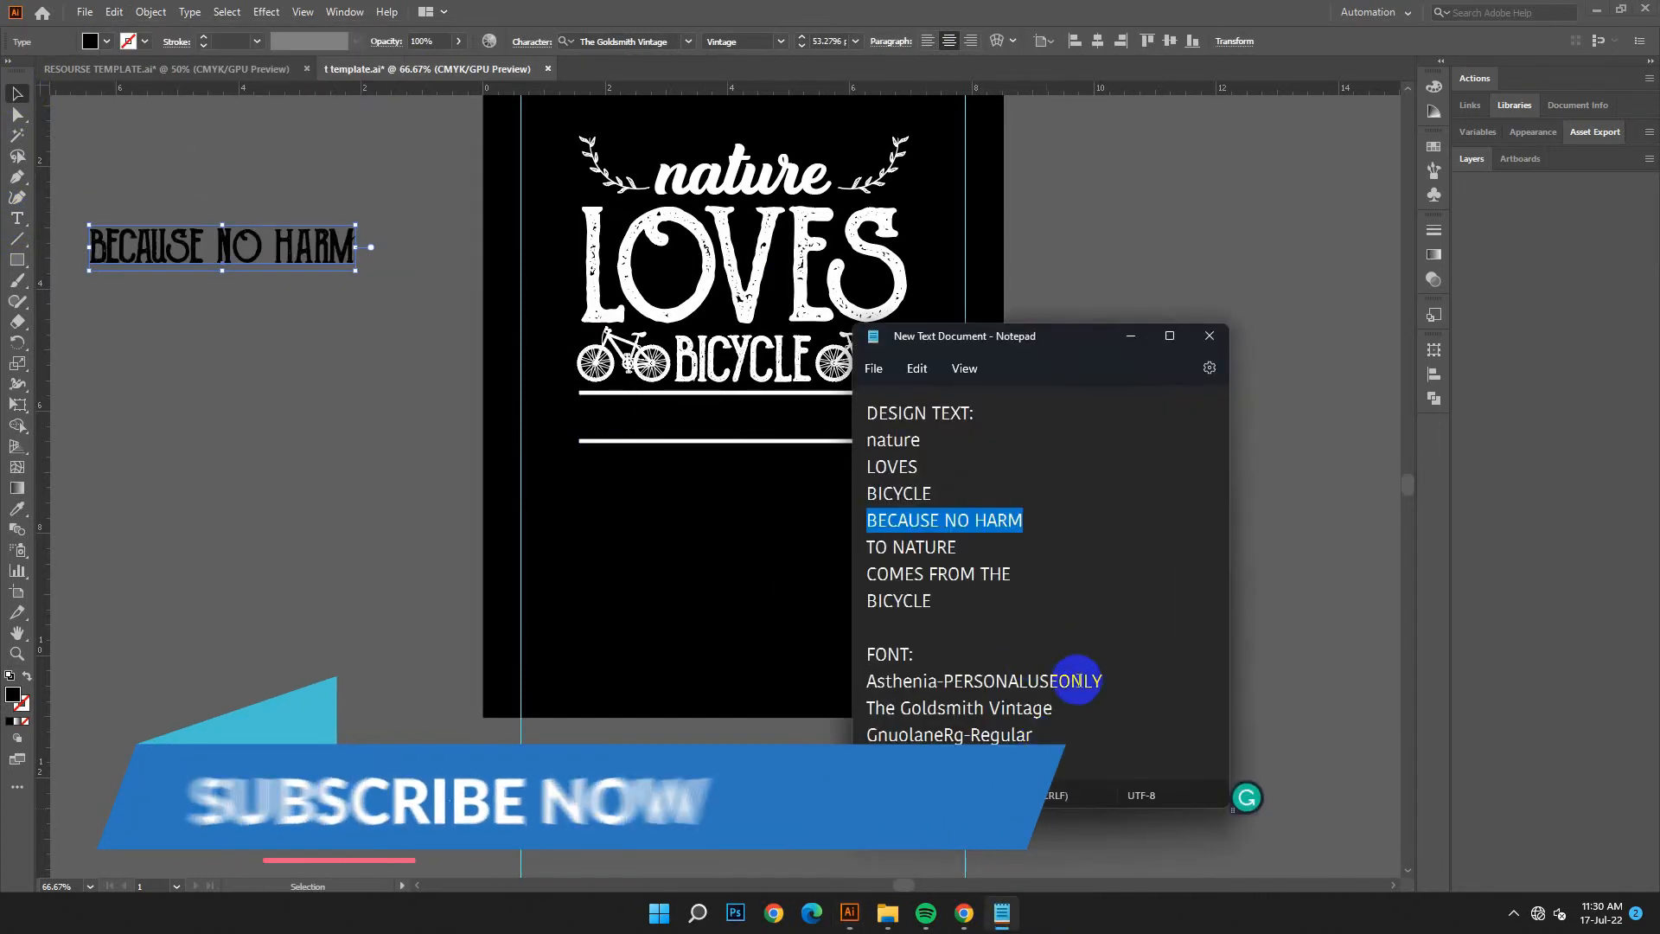
{"action": "triple_click", "coordinate": [926, 704]}
{"action": "right_click", "coordinate": [929, 703]}
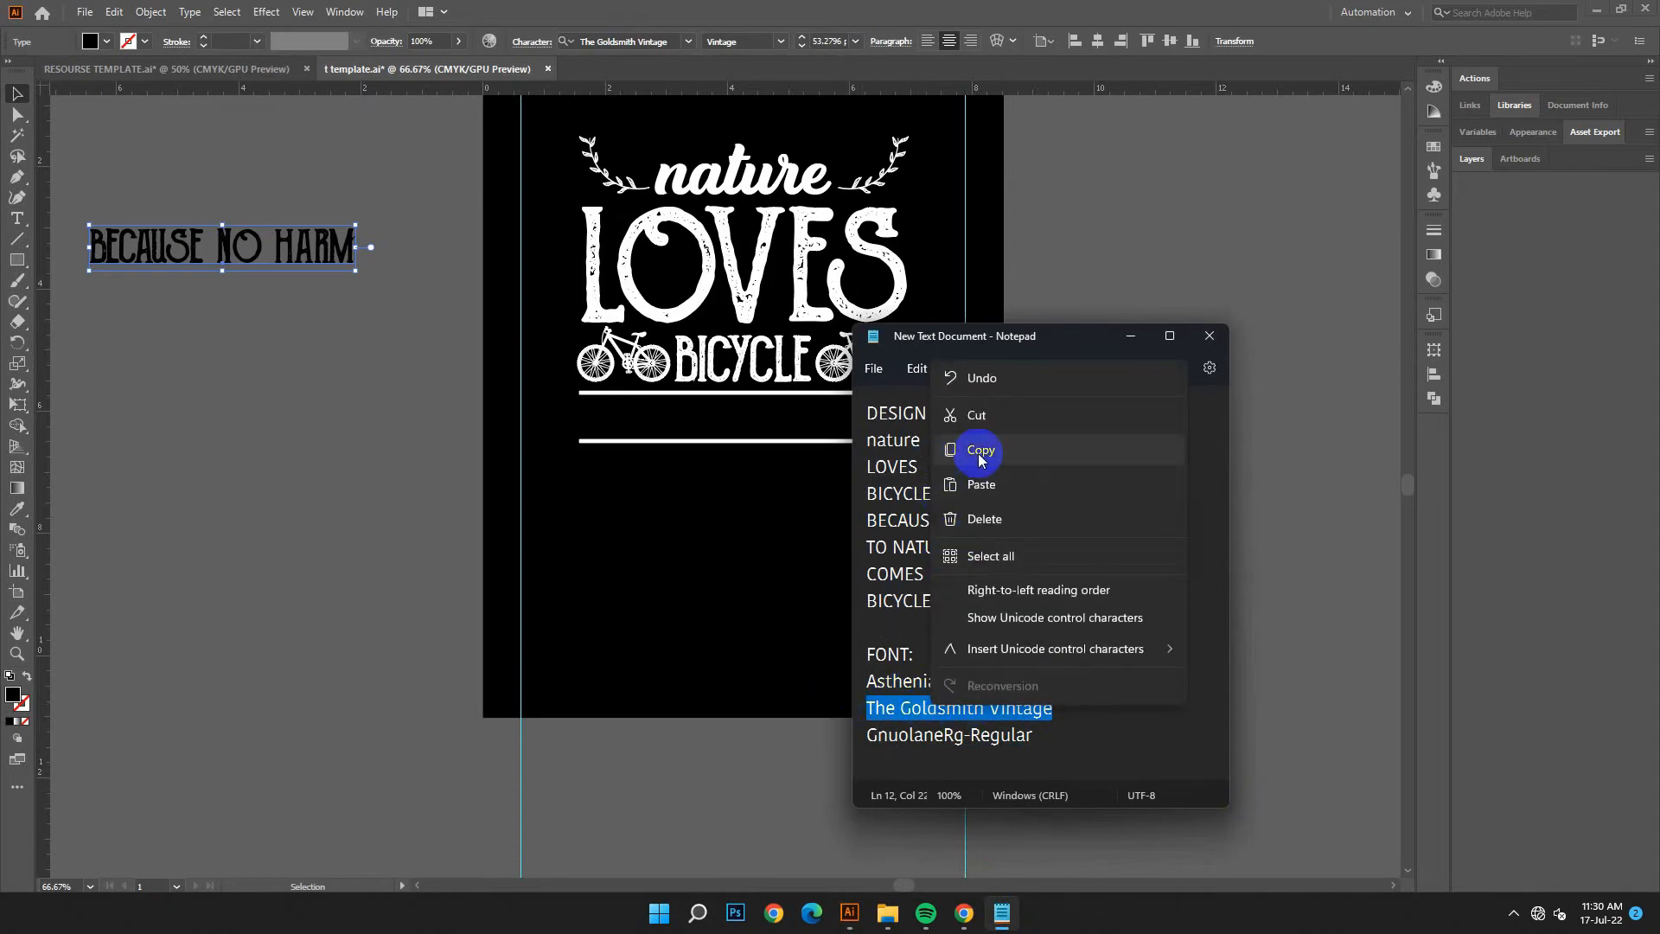
{"action": "left_click", "coordinate": [1081, 736]}
{"action": "left_click_drag", "start_coordinate": [1098, 744], "coordinate": [843, 730]}
{"action": "right_click", "coordinate": [927, 735]}
{"action": "left_click", "coordinate": [952, 527]}
{"action": "left_click", "coordinate": [1131, 335]}
Step: Set the font of BECAUSE NO HARM to GnuolaneRg-Regular
{"action": "right_click", "coordinate": [641, 41]}
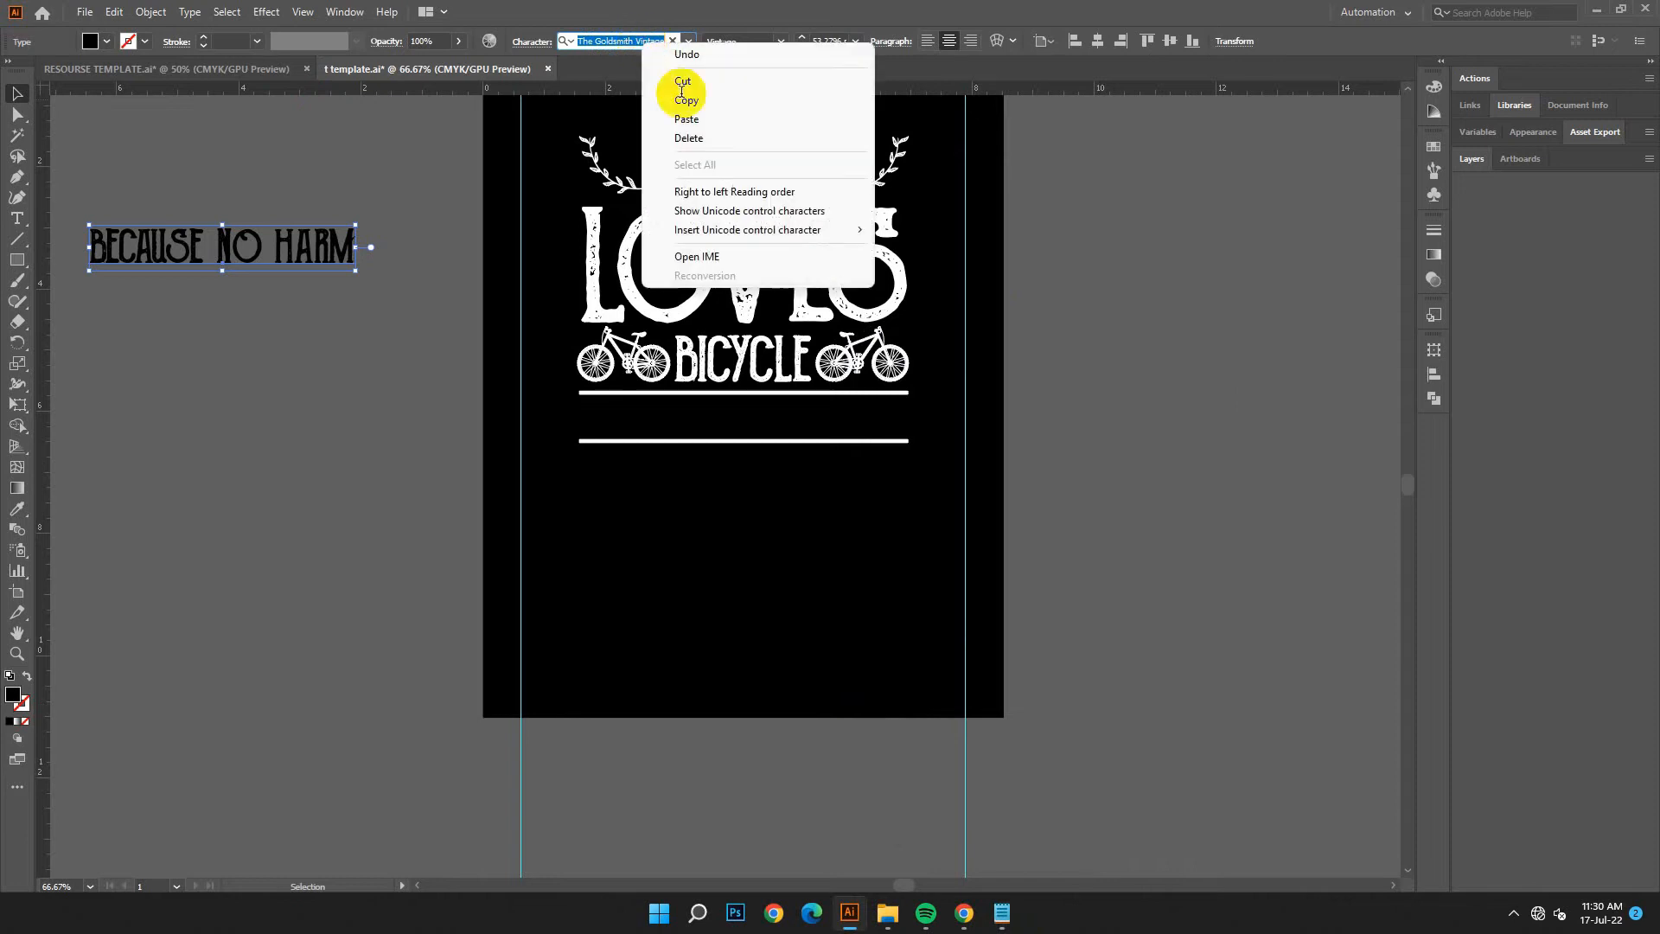
{"action": "left_click", "coordinate": [687, 120]}
{"action": "key", "text": "Return"}
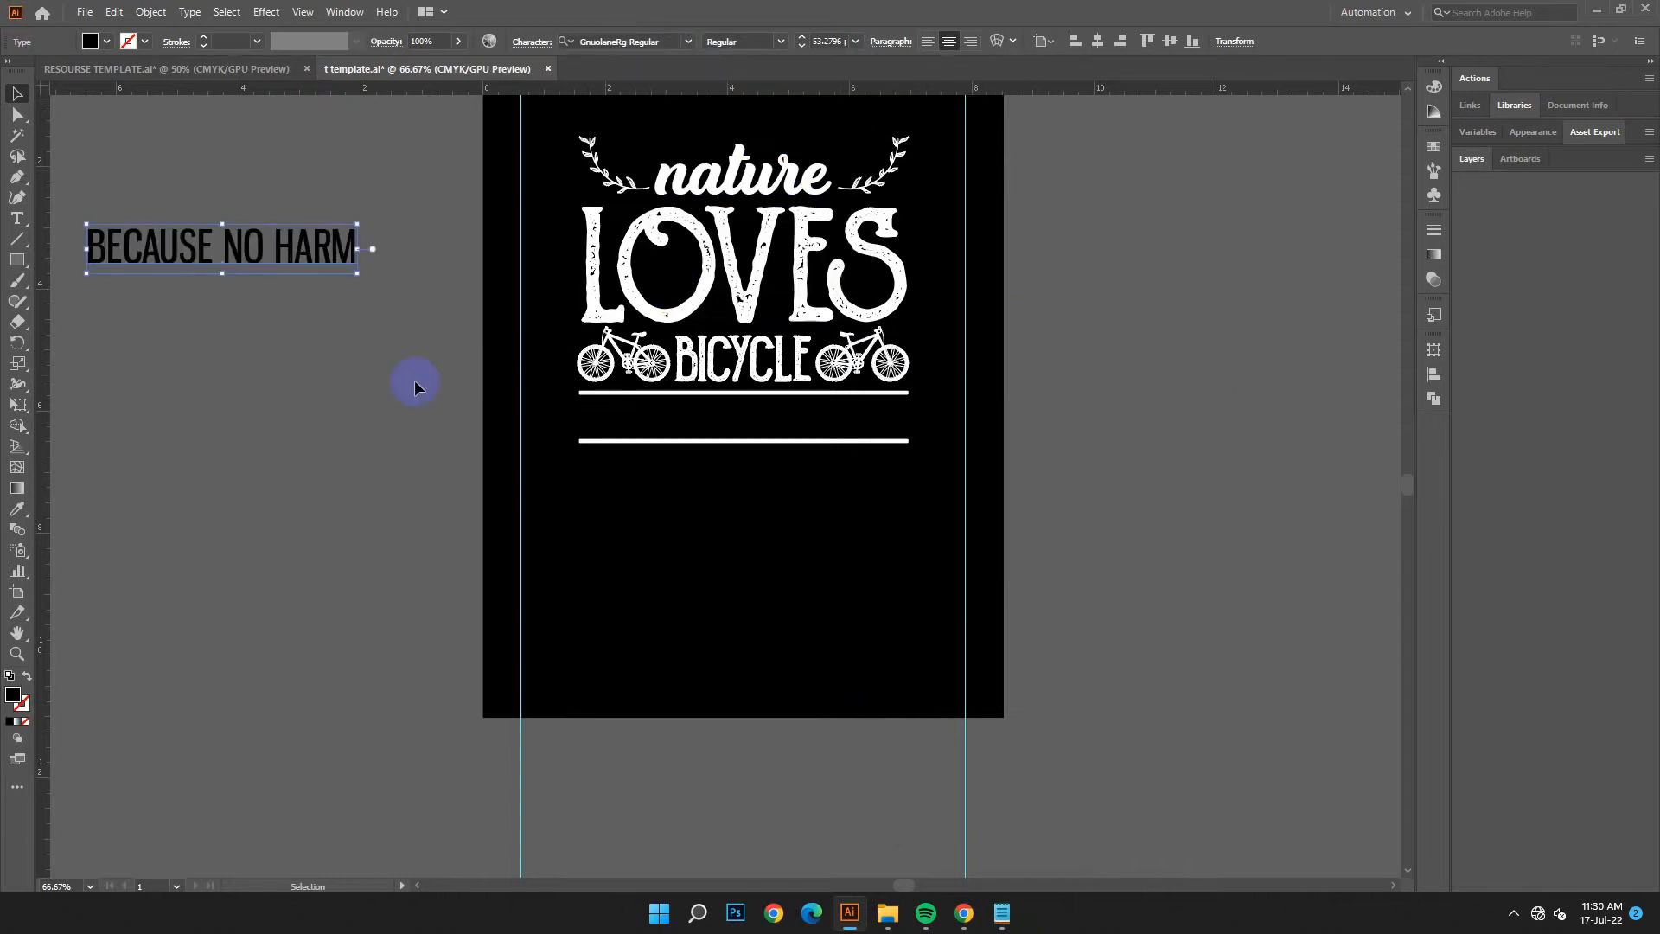
Step: Fill the BECAUSE NO HARM text with white
{"action": "double_click", "coordinate": [13, 696]}
{"action": "left_click_drag", "start_coordinate": [290, 371], "coordinate": [241, 337]}
{"action": "left_click", "coordinate": [664, 360]}
{"action": "left_click", "coordinate": [390, 324]}
Step: Move BECAUSE NO HARM onto the artboard, between the two white bars and centred under BICYCLE
{"action": "left_click_drag", "start_coordinate": [295, 256], "coordinate": [817, 432]}
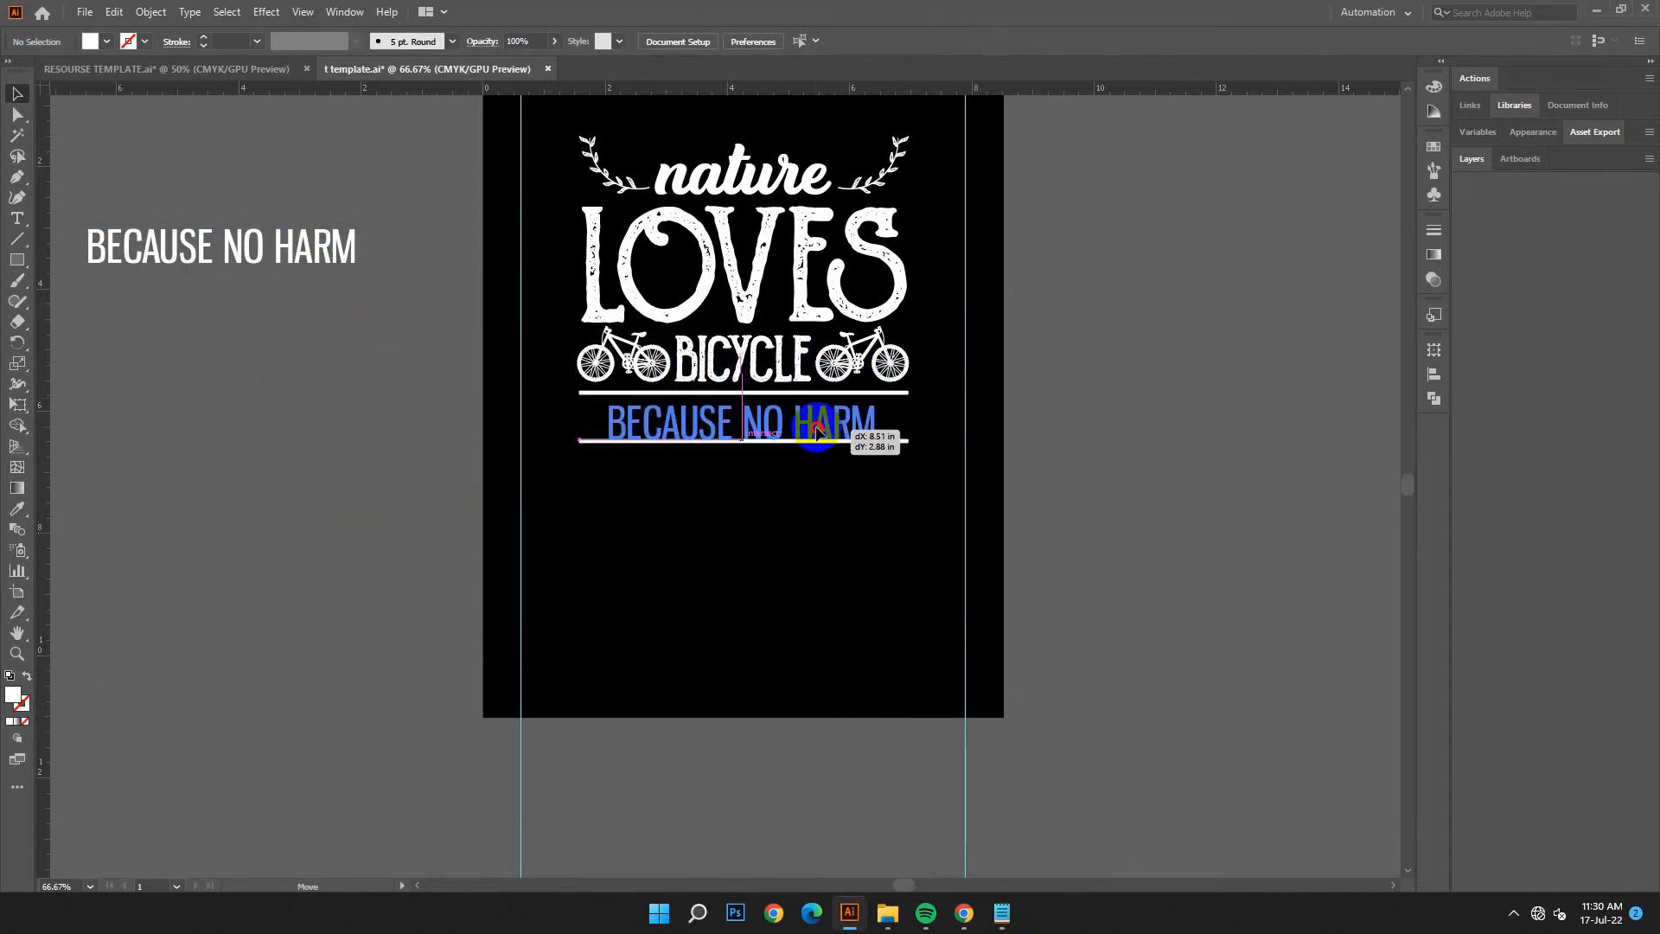